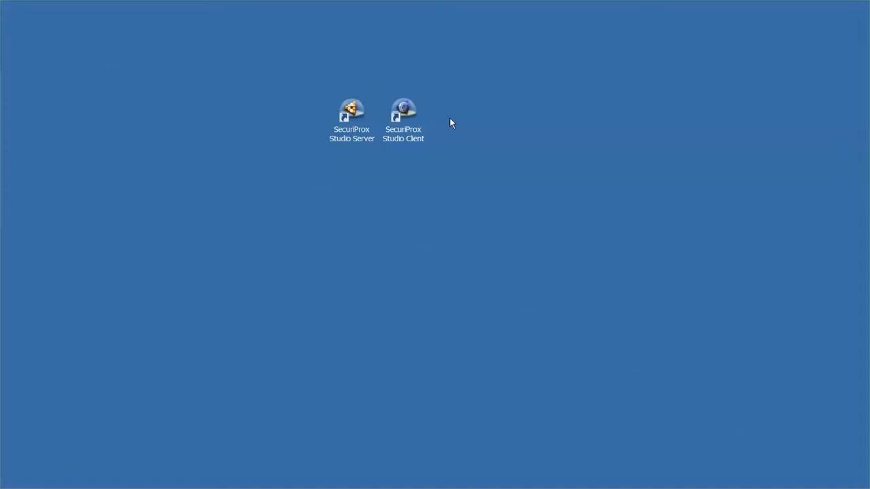
Launch SecuriProx Studio Server from its desktop shortcut.
{"action": "left_click", "coordinate": [351, 115]}
{"action": "left_click", "coordinate": [406, 116]}
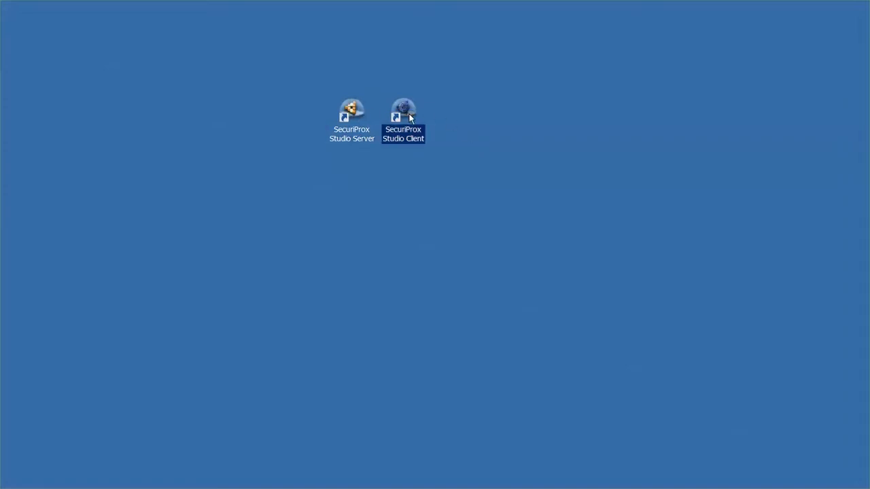
{"action": "double_click", "coordinate": [358, 118]}
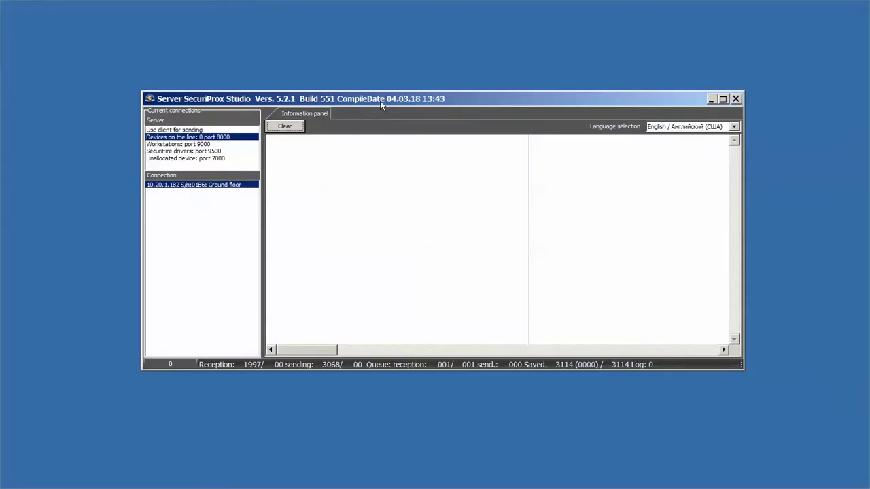
Check the Ground floor controller's connection, then minimize the server to the tray.
{"action": "left_click", "coordinate": [188, 145]}
{"action": "left_click", "coordinate": [203, 138]}
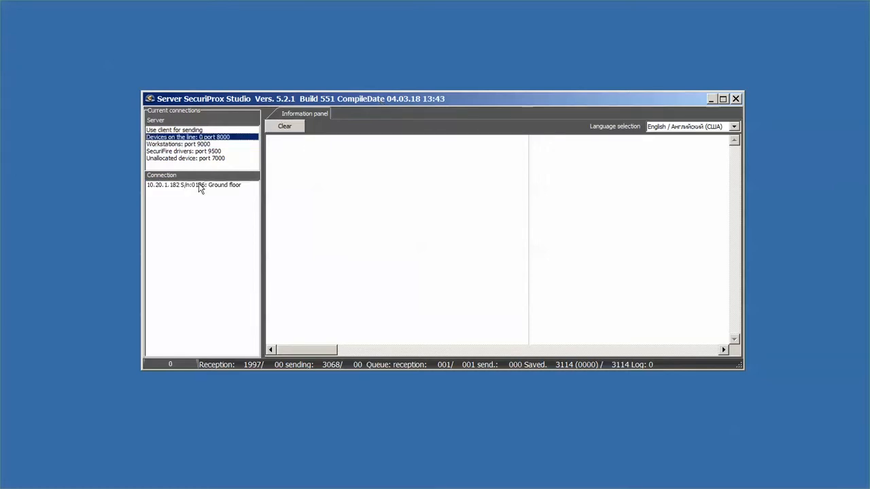
{"action": "left_click", "coordinate": [201, 186]}
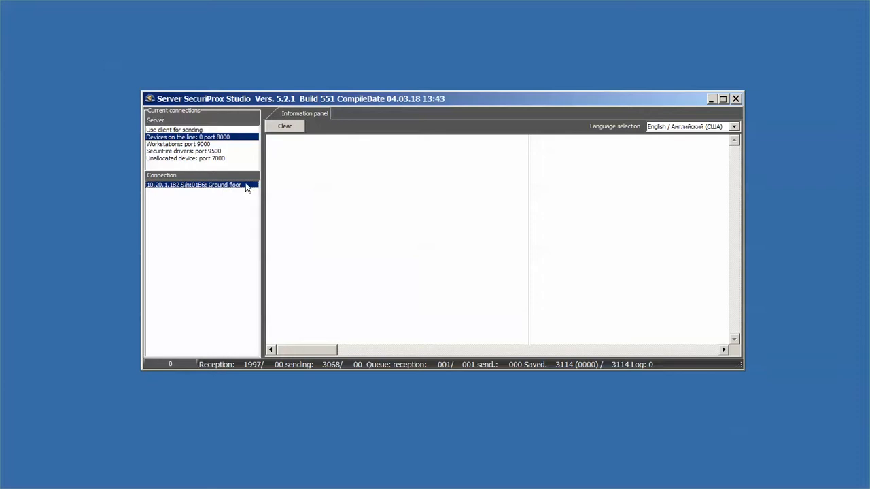
{"action": "left_click", "coordinate": [735, 99]}
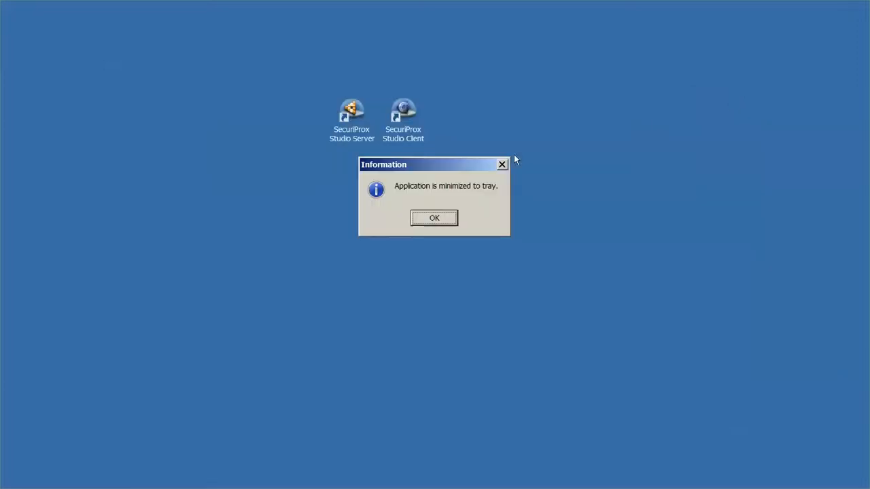
{"action": "left_click", "coordinate": [435, 218]}
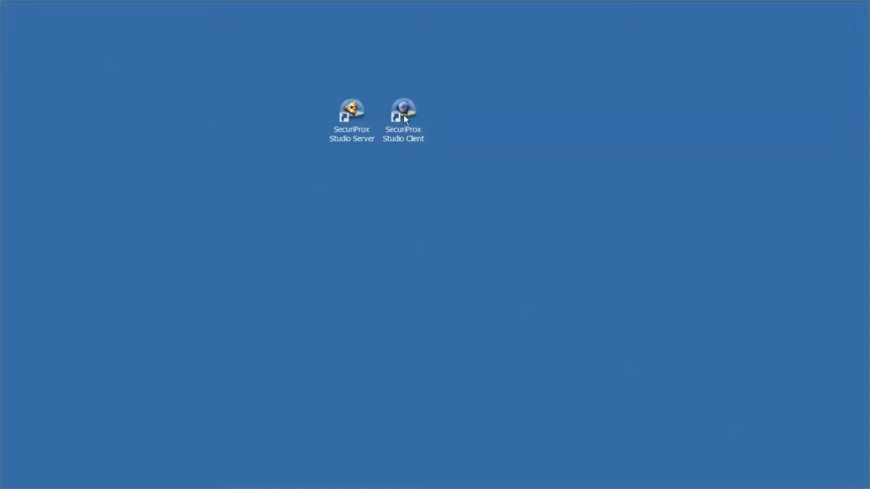
Log in to Studio Client on server 127.0.0.1 to open the First Floor workstation.
{"action": "double_click", "coordinate": [404, 115]}
{"action": "left_click", "coordinate": [316, 178]}
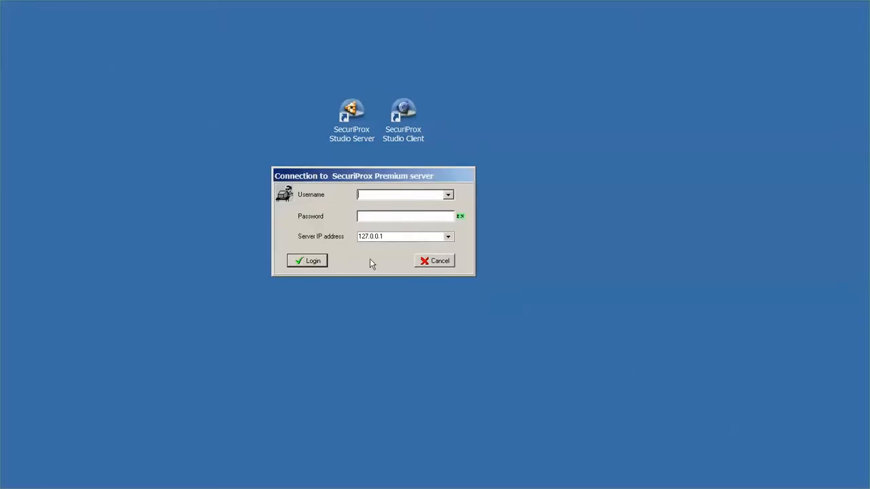
{"action": "left_click", "coordinate": [315, 262]}
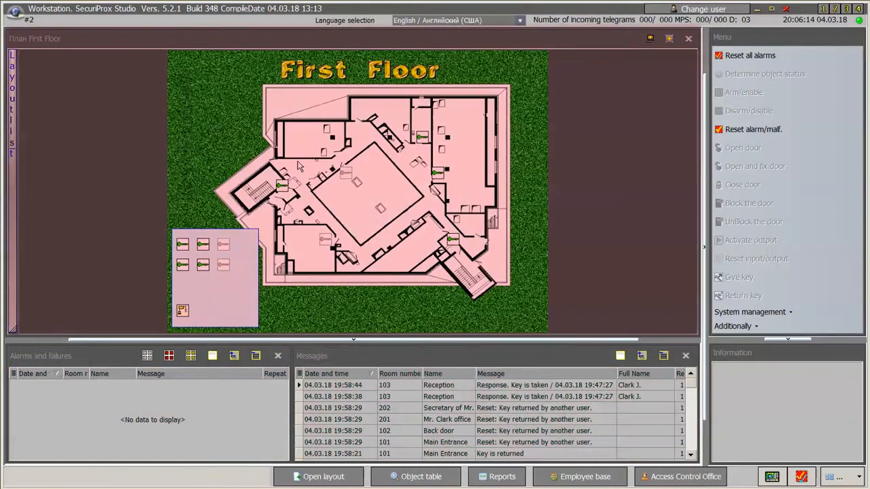
Dock Messages beside a narrower First Floor plan and save it as stored position 3.
{"action": "left_click", "coordinate": [221, 139]}
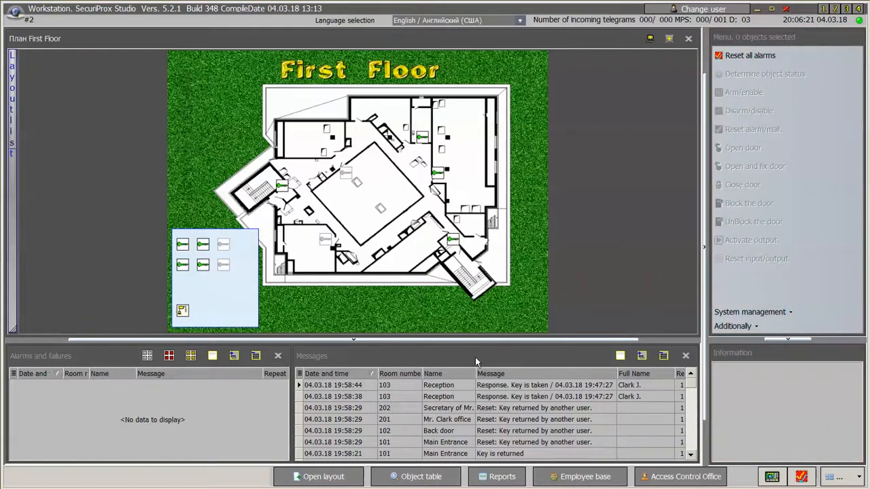
{"action": "left_click_drag", "start_coordinate": [475, 357], "coordinate": [693, 184]}
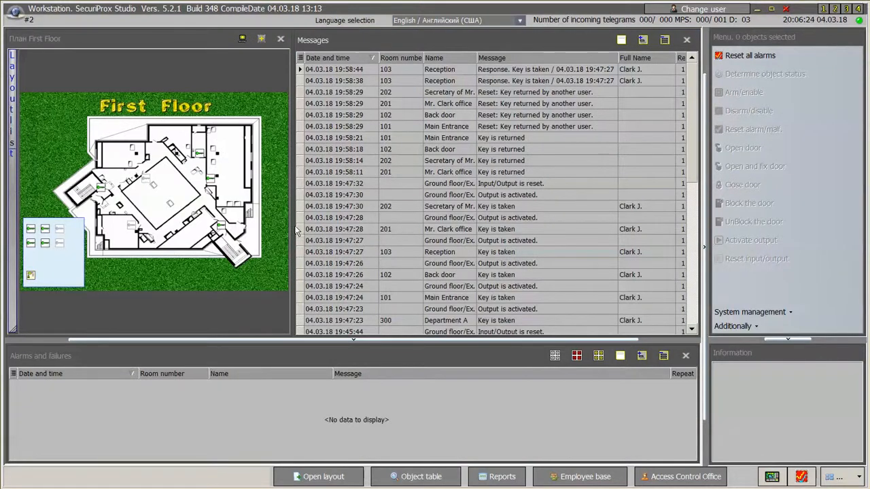
{"action": "left_click_drag", "start_coordinate": [296, 231], "coordinate": [331, 225]}
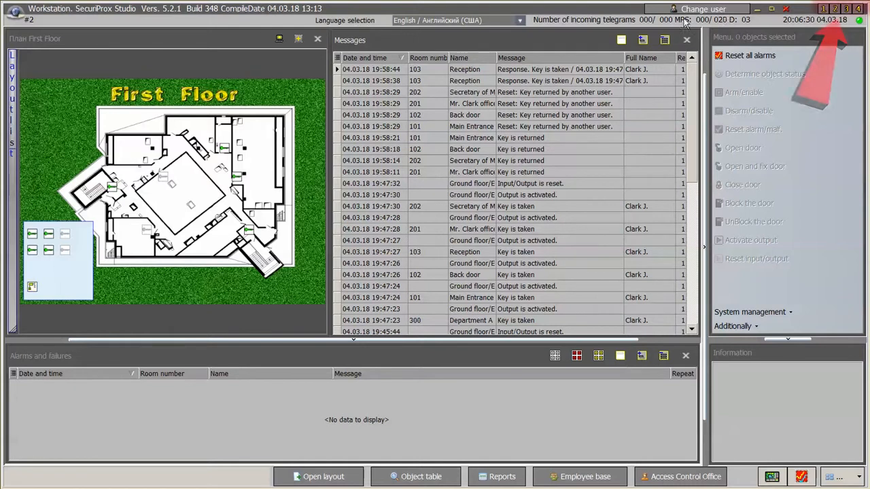
{"action": "left_click", "coordinate": [848, 9]}
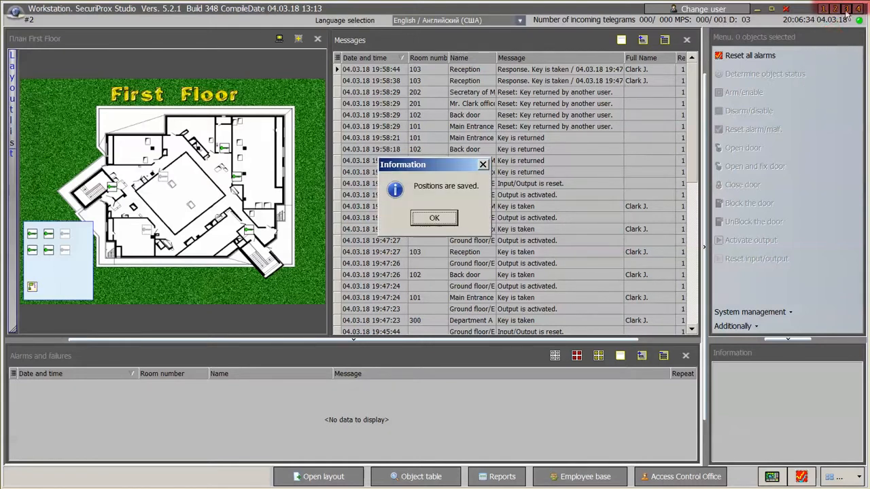
{"action": "key", "text": "Return"}
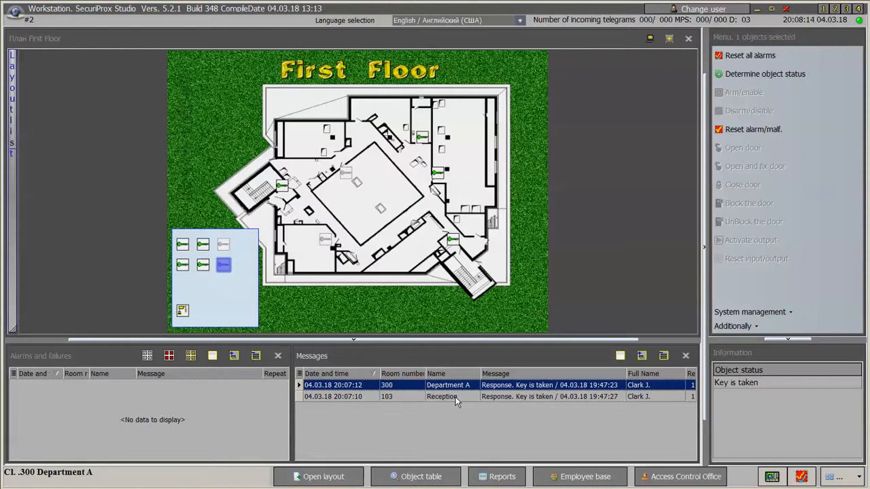
{"action": "left_click", "coordinate": [456, 397]}
{"action": "left_click", "coordinate": [453, 388]}
{"action": "left_click", "coordinate": [283, 187]}
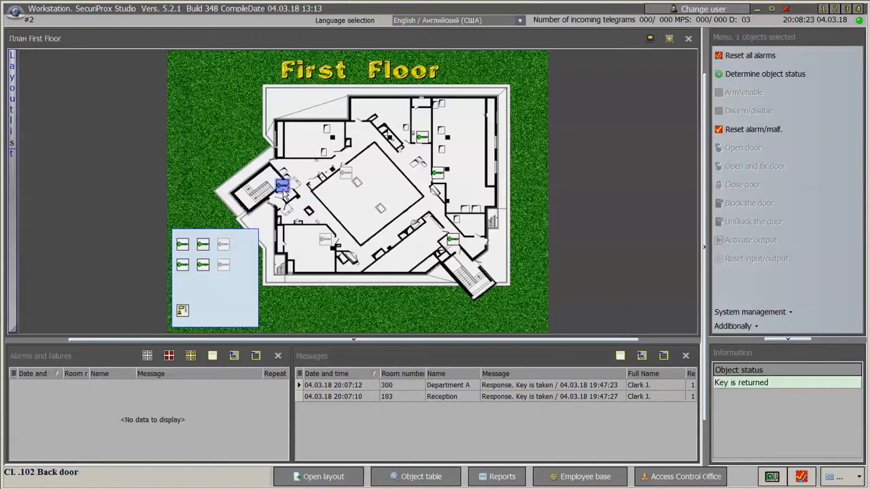
{"action": "left_click", "coordinate": [348, 177]}
{"action": "left_click", "coordinate": [423, 140]}
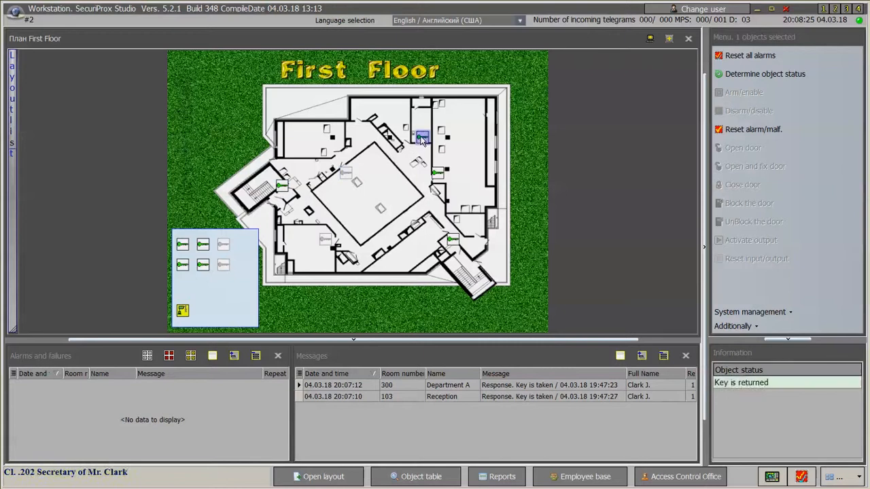
{"action": "left_click", "coordinate": [439, 175]}
{"action": "left_click", "coordinate": [452, 241]}
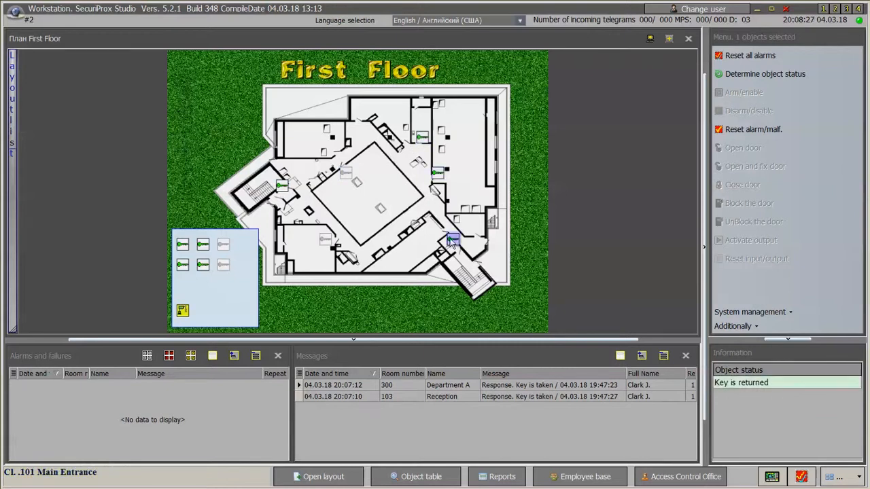
{"action": "left_click", "coordinate": [183, 246]}
{"action": "left_click", "coordinate": [203, 246]}
{"action": "left_click", "coordinate": [223, 246]}
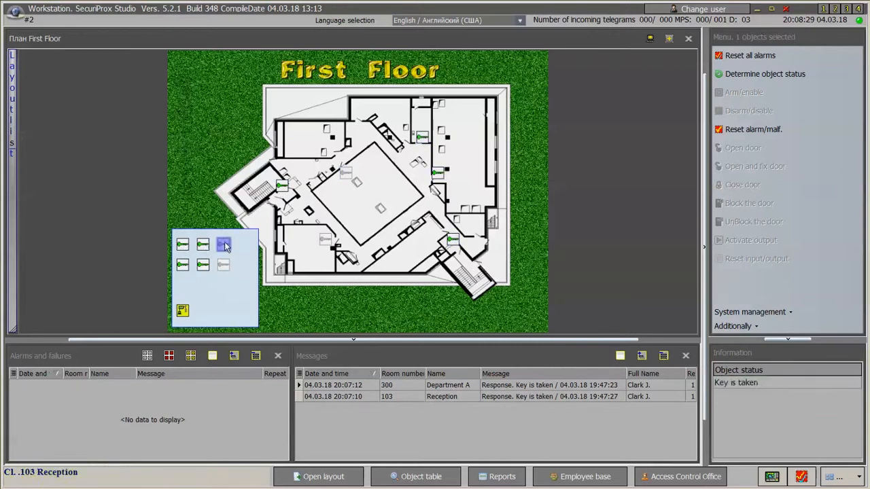
{"action": "left_click", "coordinate": [223, 266]}
{"action": "left_click", "coordinate": [201, 267]}
{"action": "left_click_drag", "start_coordinate": [174, 232], "coordinate": [242, 281]}
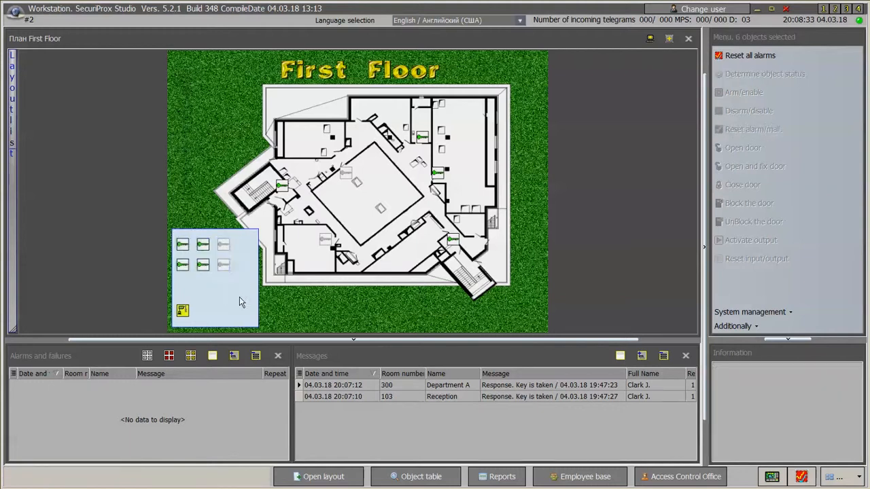
{"action": "left_click", "coordinate": [223, 245]}
{"action": "left_click", "coordinate": [223, 266]}
{"action": "left_click", "coordinate": [182, 310]}
{"action": "left_click", "coordinate": [219, 320]}
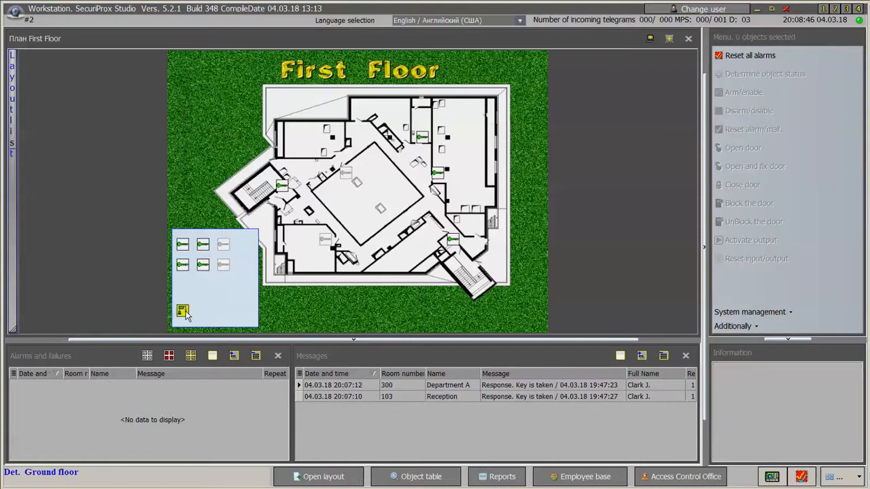
{"action": "left_click", "coordinate": [186, 312]}
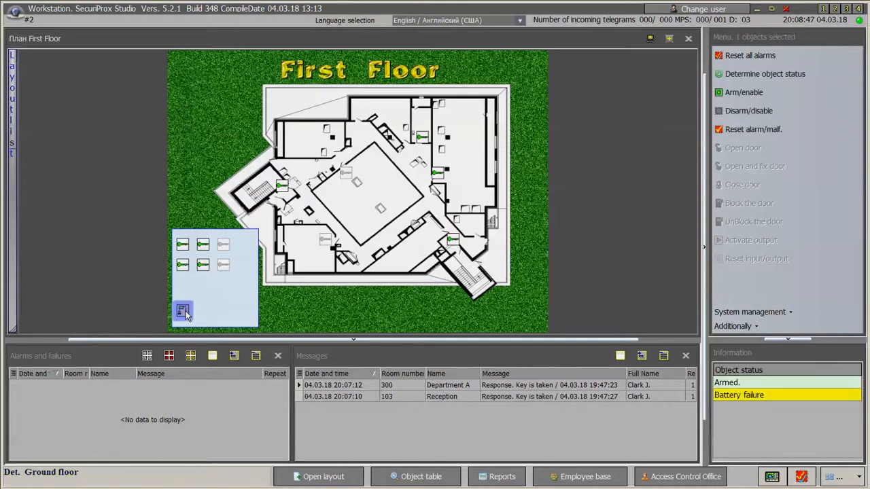
{"action": "left_click", "coordinate": [740, 399]}
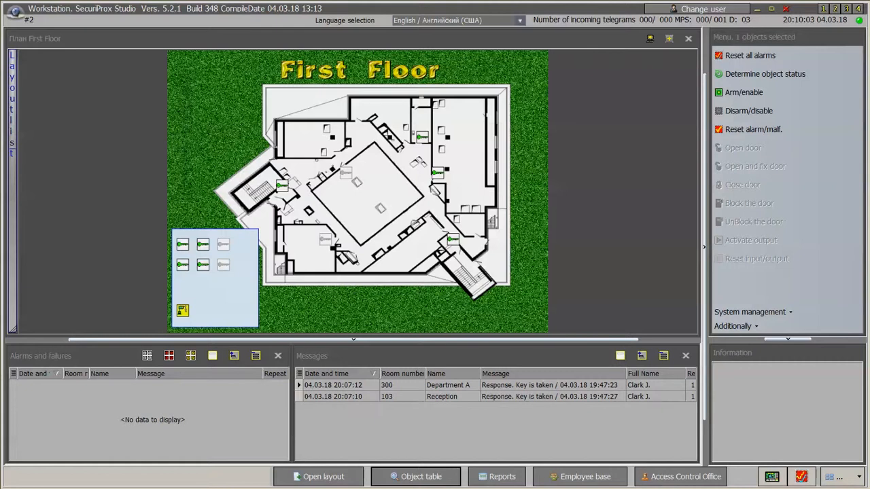
Open the system objects table filtered to keys and check each key's status.
{"action": "left_click", "coordinate": [411, 478]}
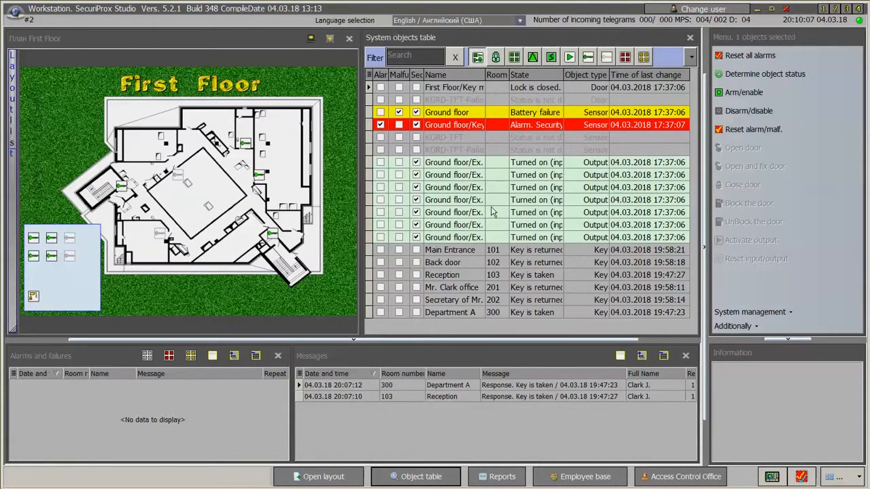
{"action": "left_click", "coordinate": [589, 57]}
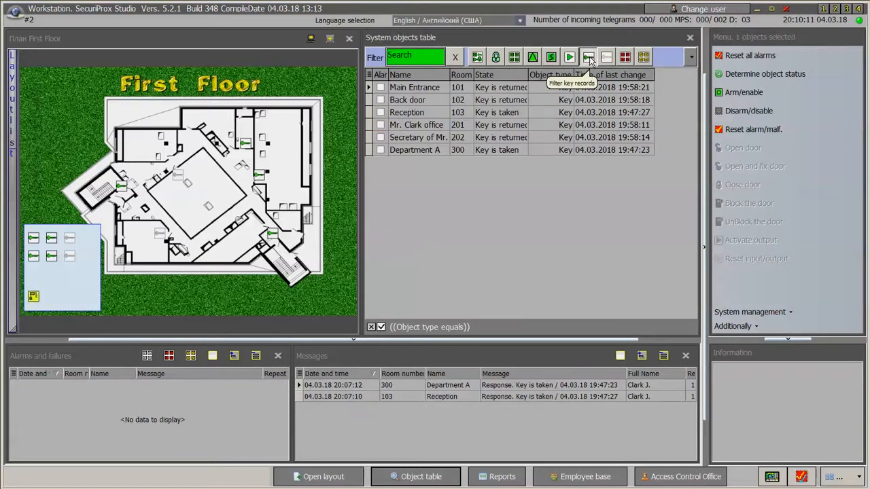
{"action": "left_click", "coordinate": [421, 90]}
{"action": "left_click", "coordinate": [418, 109]}
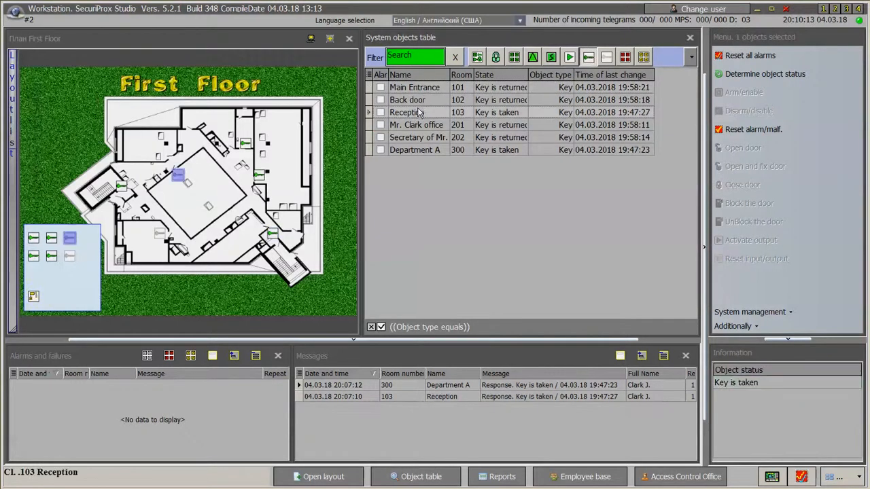
{"action": "left_click", "coordinate": [416, 123]}
{"action": "left_click", "coordinate": [417, 136]}
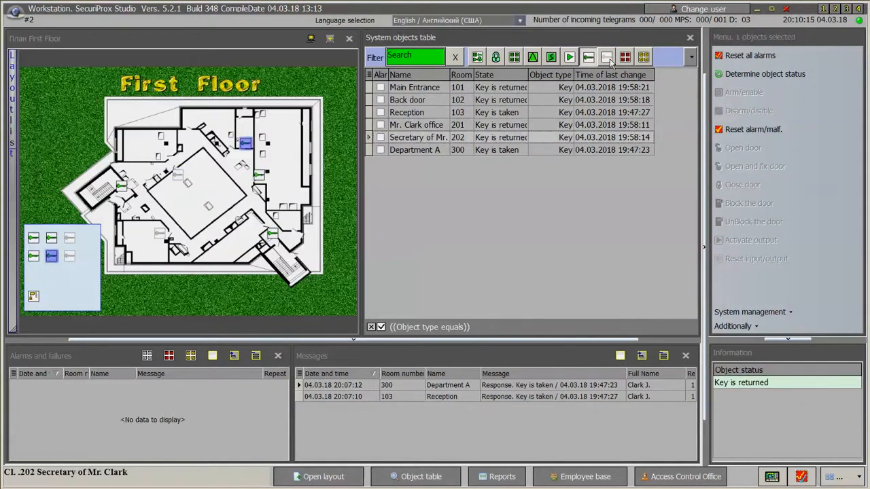
Filter the table to missing keys and review the Department A and Reception rows.
{"action": "left_click", "coordinate": [608, 58]}
{"action": "left_click", "coordinate": [432, 102]}
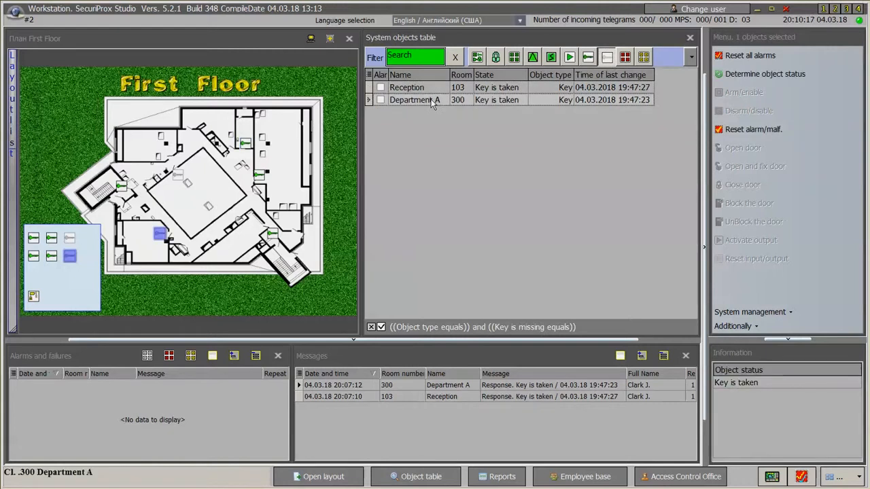
{"action": "left_click", "coordinate": [414, 87]}
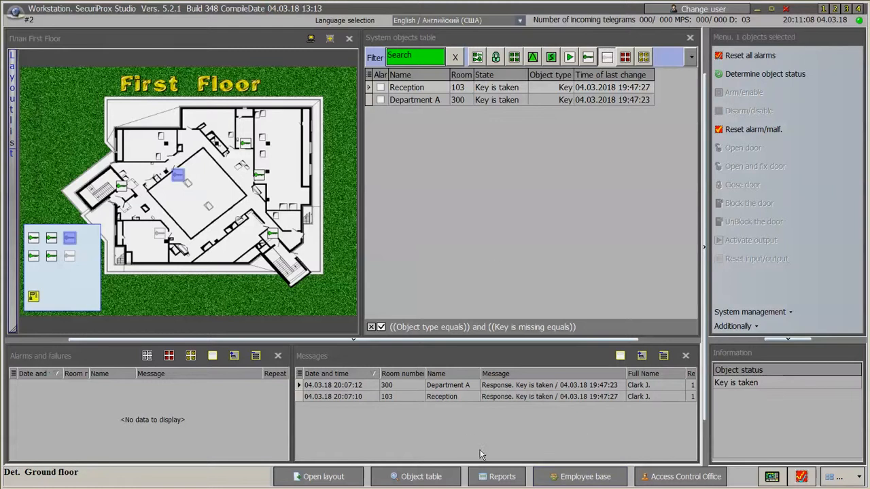
Open the reports section and the standard positions menu, then dismiss it without choosing.
{"action": "left_click", "coordinate": [503, 477]}
{"action": "left_click", "coordinate": [841, 480]}
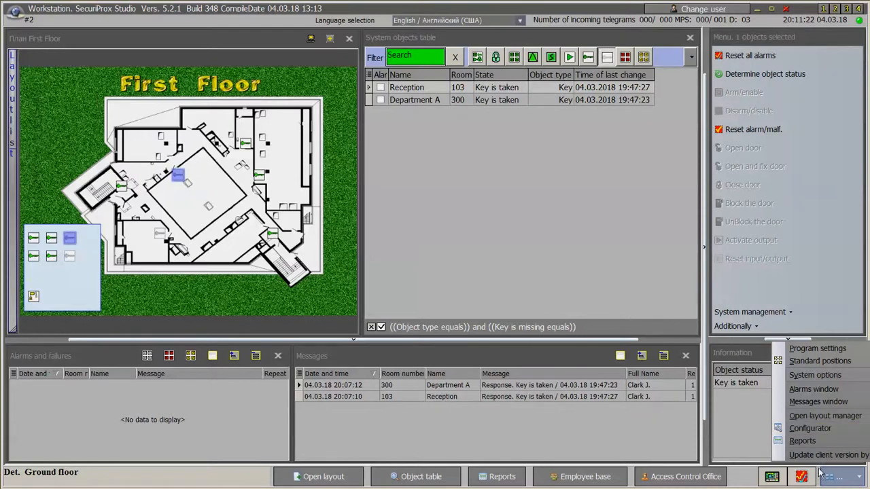
{"action": "left_click", "coordinate": [742, 481]}
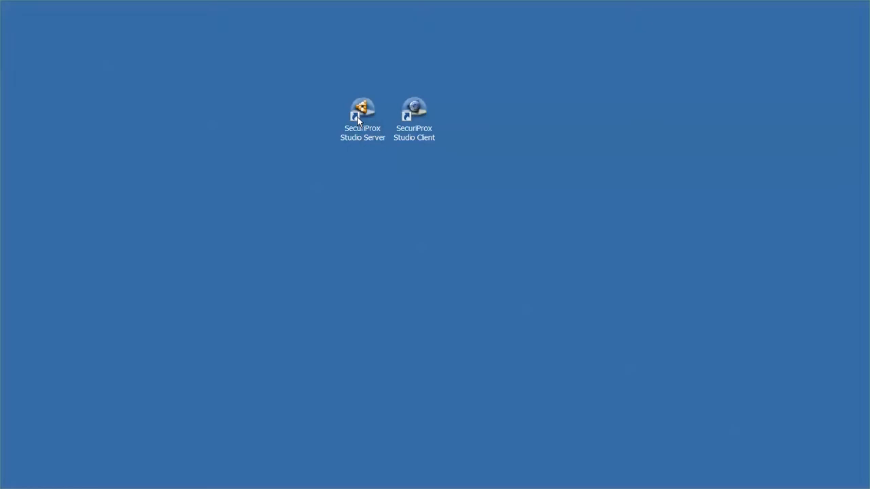
Start the server with a new database, minimize it to the tray, and sign in from the client.
{"action": "double_click", "coordinate": [357, 117]}
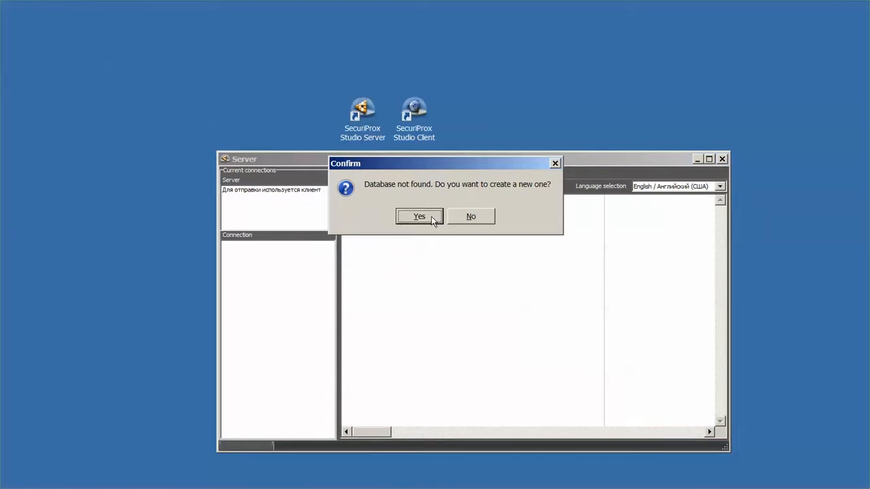
{"action": "left_click", "coordinate": [431, 217]}
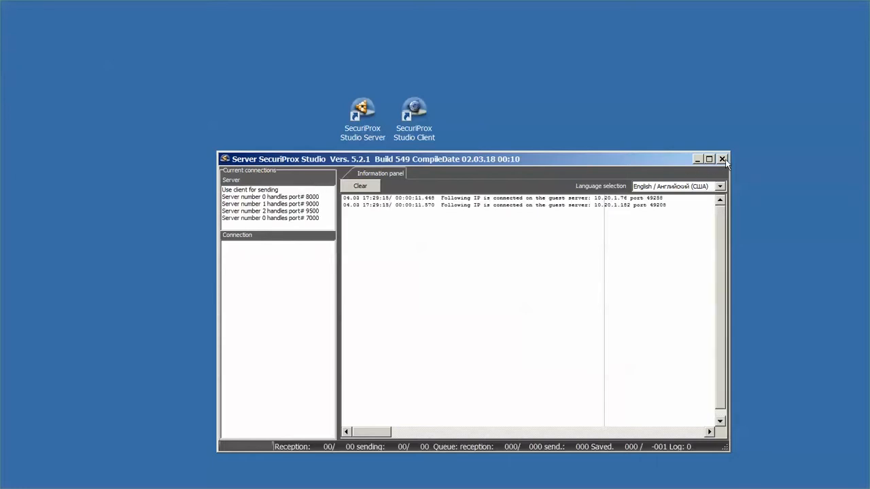
{"action": "left_click", "coordinate": [723, 160]}
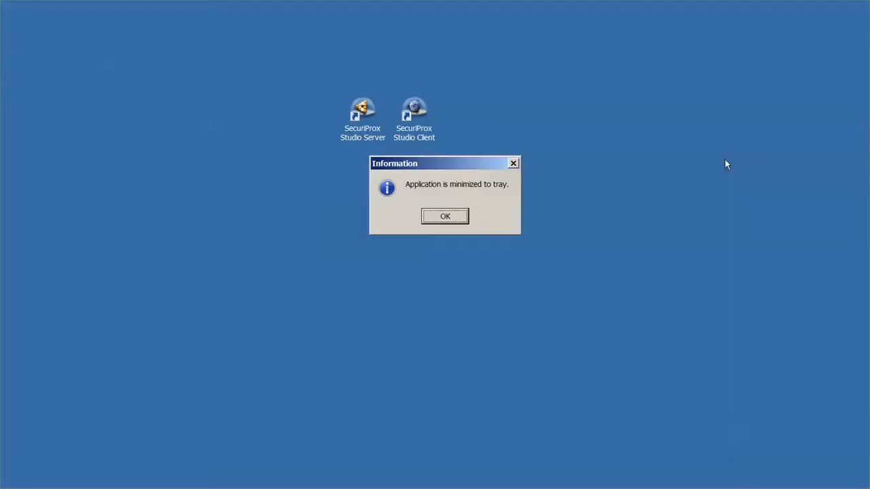
{"action": "left_click", "coordinate": [446, 217]}
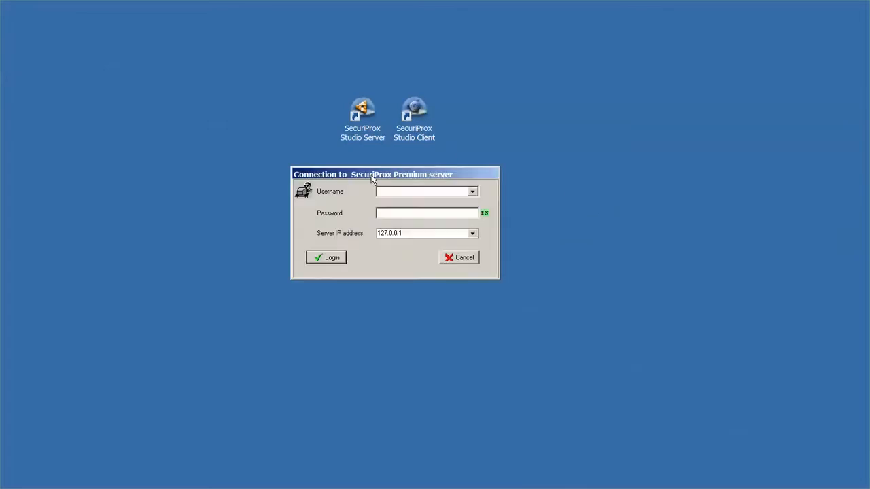
{"action": "left_click", "coordinate": [329, 262]}
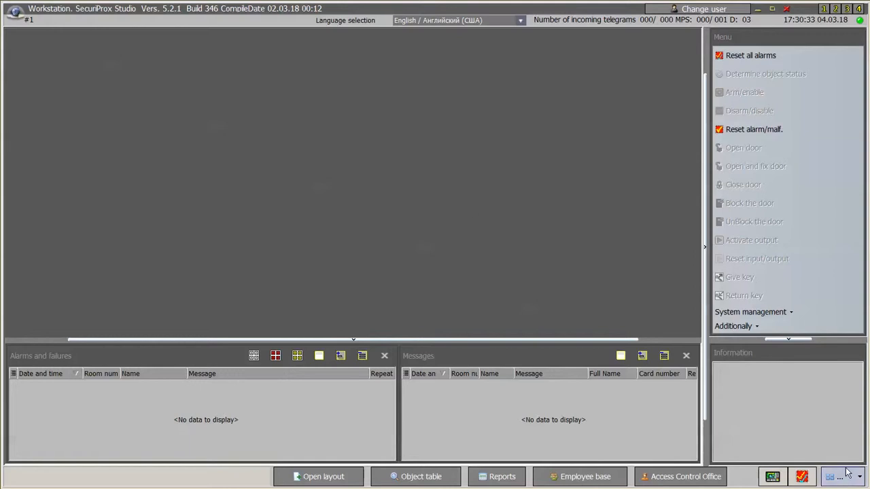
Open the Configurator from the tools menu and confirm creating a general object structure.
{"action": "left_click", "coordinate": [847, 476]}
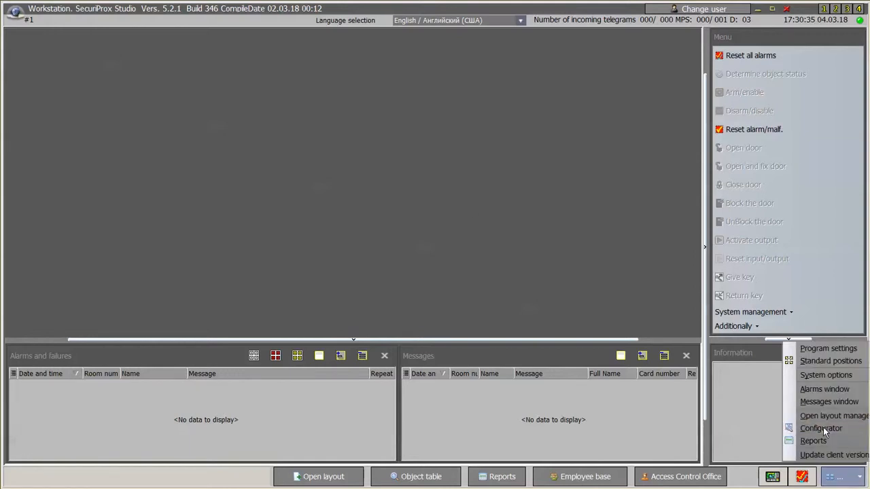
{"action": "left_click", "coordinate": [821, 428]}
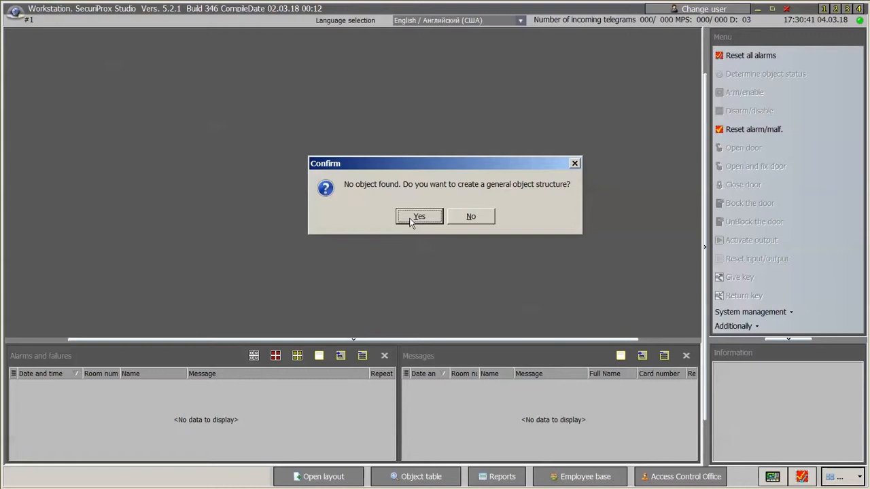
{"action": "left_click", "coordinate": [411, 222]}
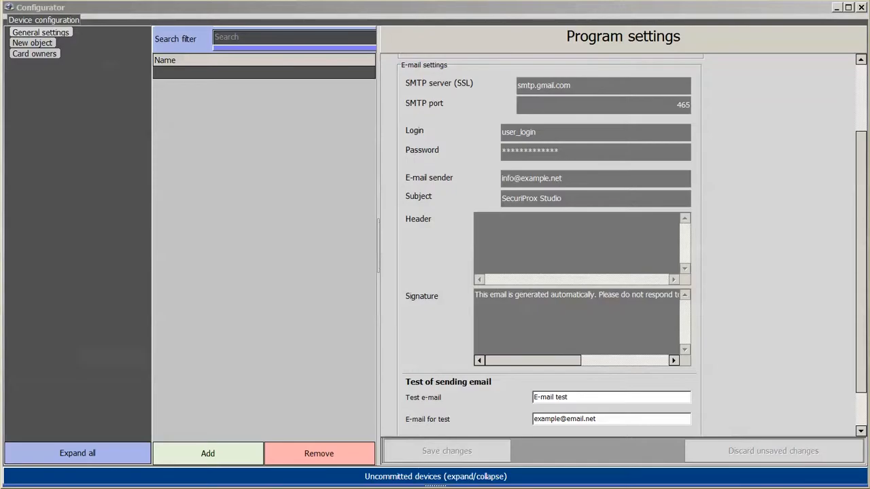
Rename New object to 'Main office', save it, and show its empty Devices list.
{"action": "double_click", "coordinate": [32, 43]}
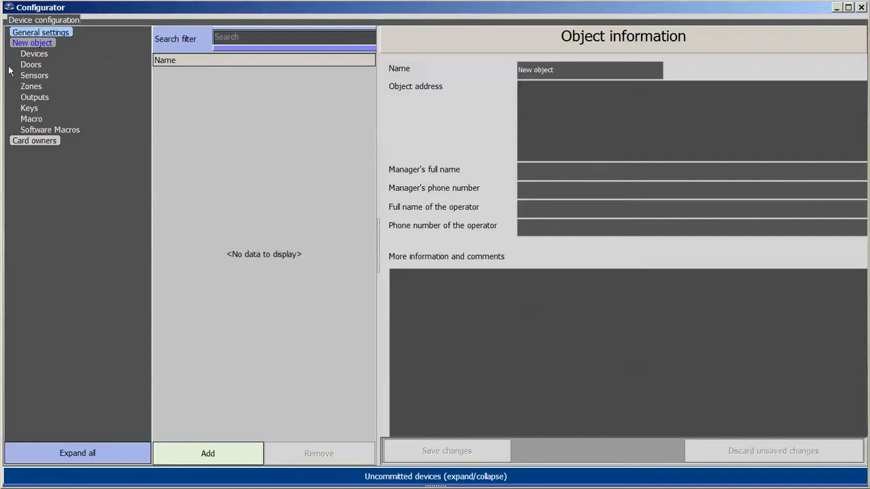
{"action": "left_click_drag", "start_coordinate": [575, 72], "coordinate": [459, 65]}
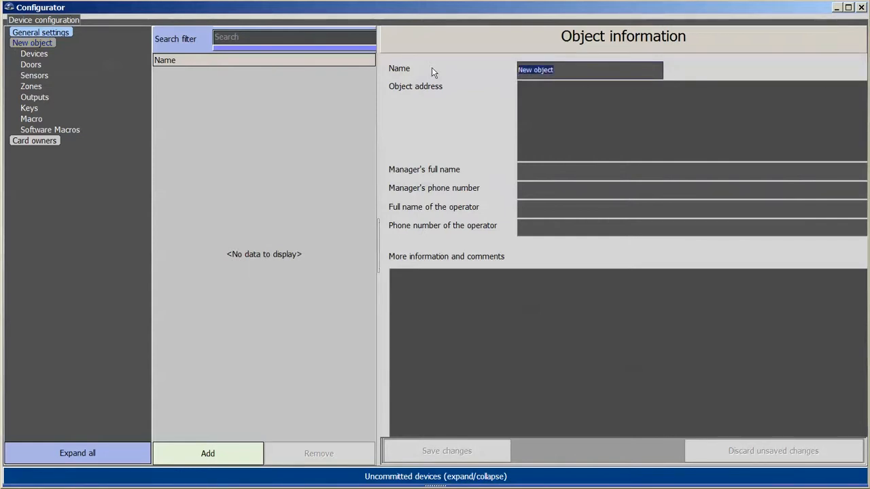
{"action": "type", "text": "Main"}
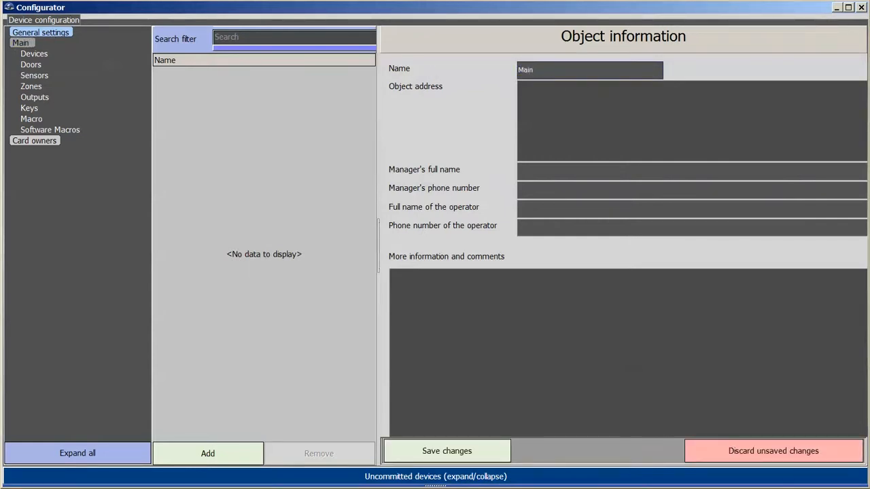
{"action": "type", "text": " office"}
{"action": "left_click", "coordinate": [447, 451]}
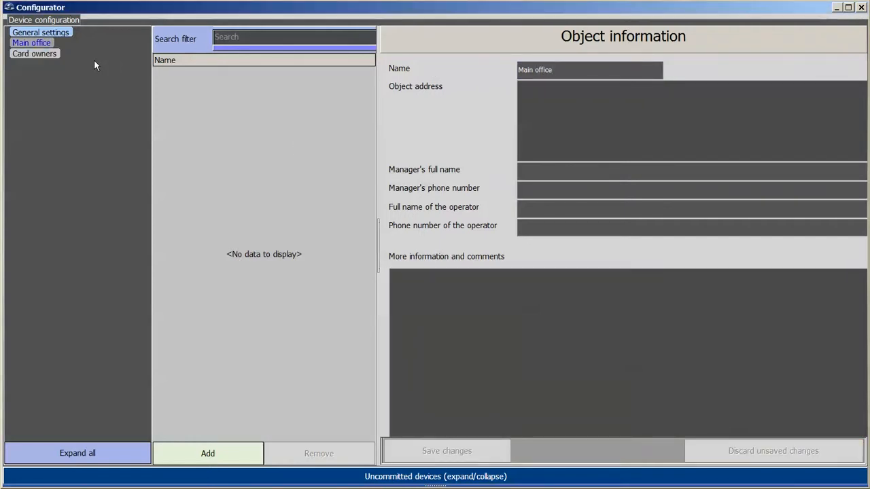
{"action": "double_click", "coordinate": [31, 43]}
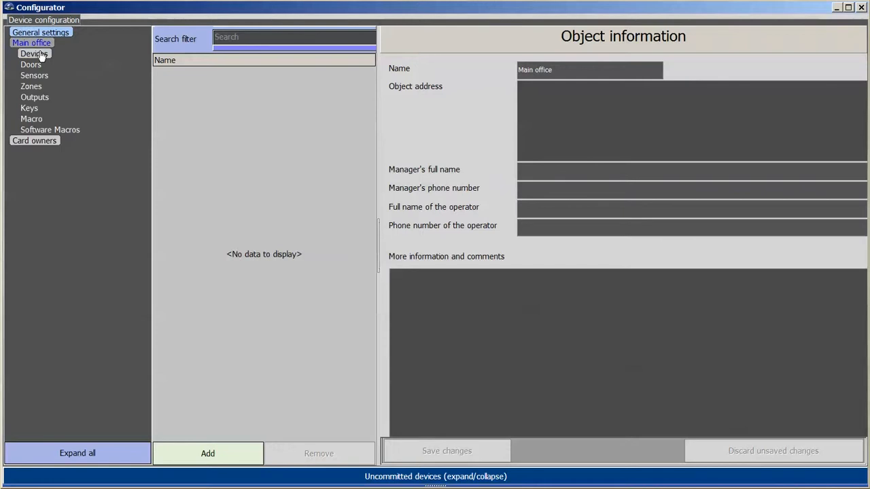
{"action": "left_click", "coordinate": [39, 54]}
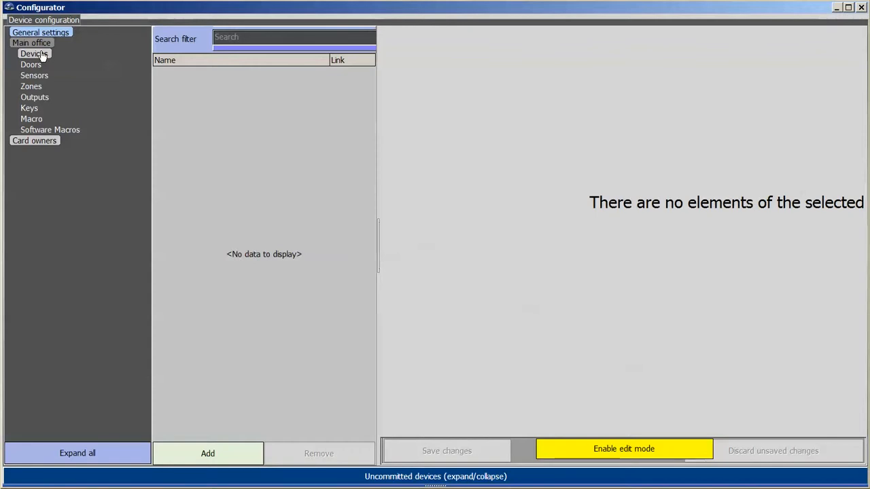
Expand Uncommitted devices under Main office to list the First Floor and KGRD-TFT key boxes.
{"action": "left_click", "coordinate": [42, 56]}
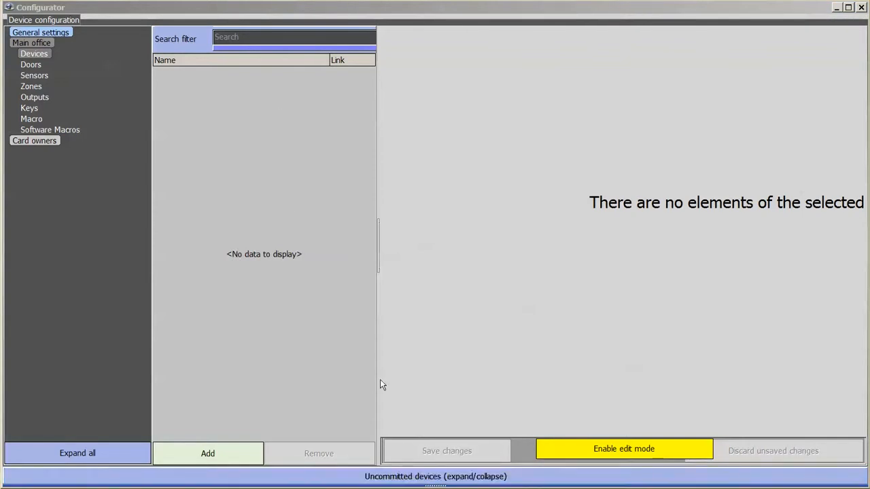
{"action": "left_click", "coordinate": [400, 472]}
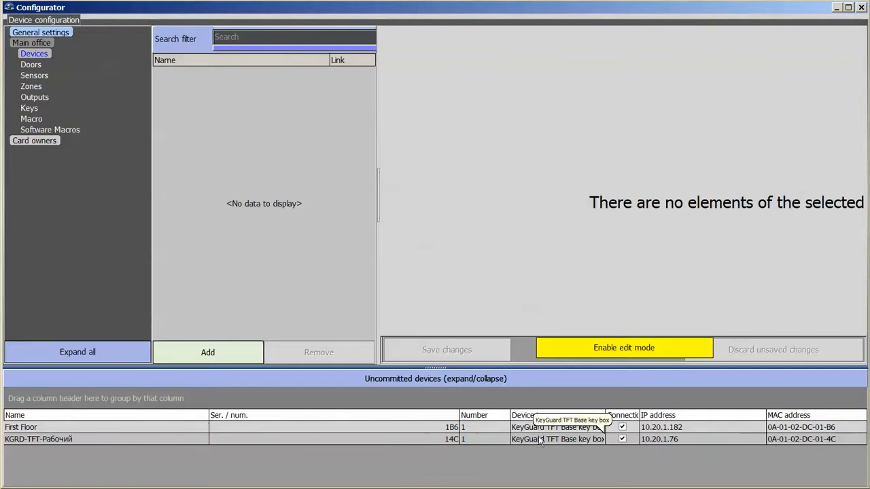
Add the First Floor and KGRD-TFT key boxes to Main office and enable First Floor editing.
{"action": "left_click", "coordinate": [273, 428]}
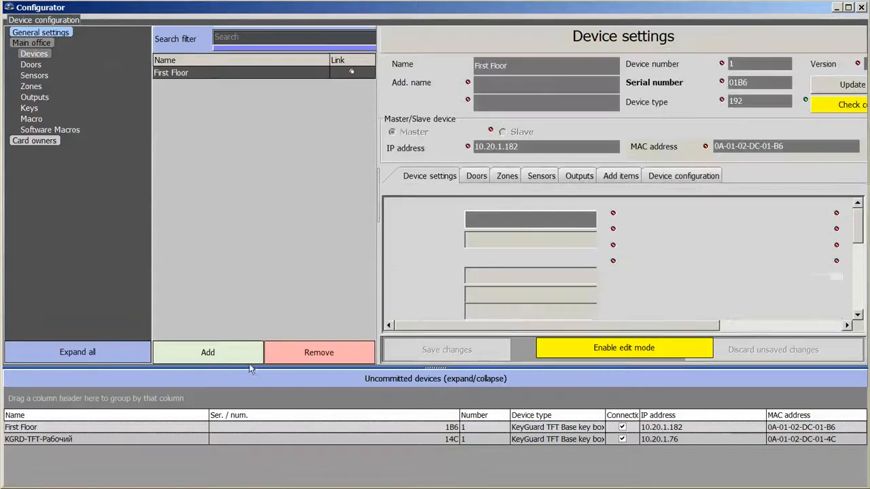
{"action": "left_click", "coordinate": [224, 425]}
{"action": "left_click_drag", "start_coordinate": [251, 281], "coordinate": [251, 267]}
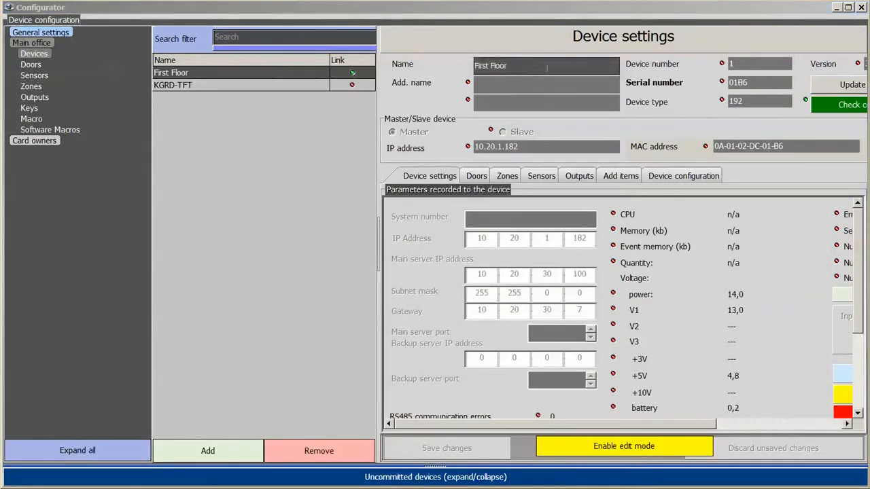
{"action": "left_click", "coordinate": [534, 68]}
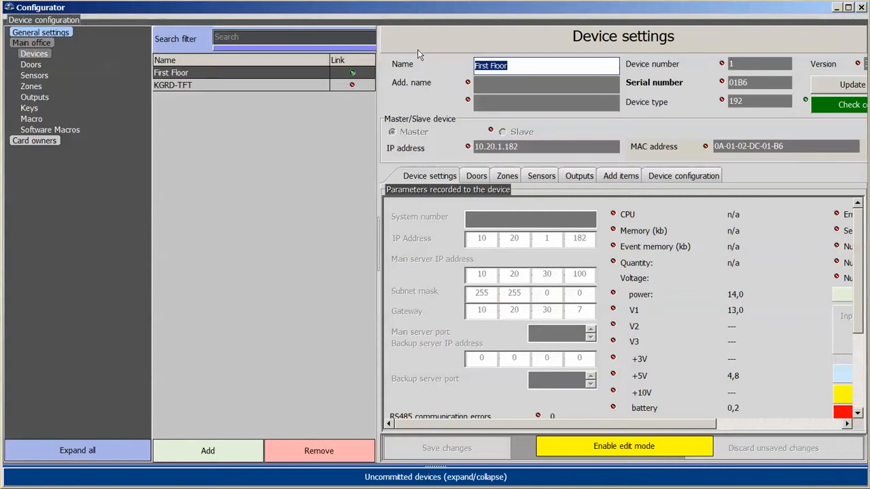
{"action": "left_click", "coordinate": [619, 451]}
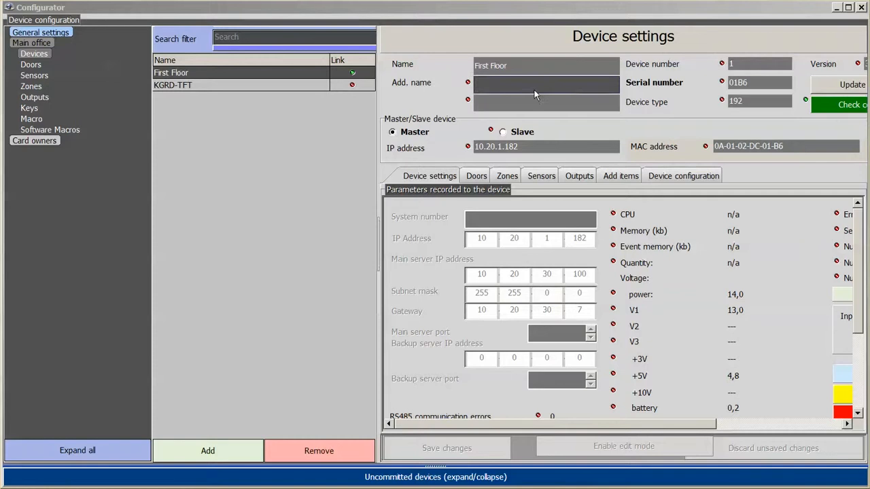
Rename the First Floor key box to 'Ground floor', save it, and return to Devices.
{"action": "left_click", "coordinate": [419, 65]}
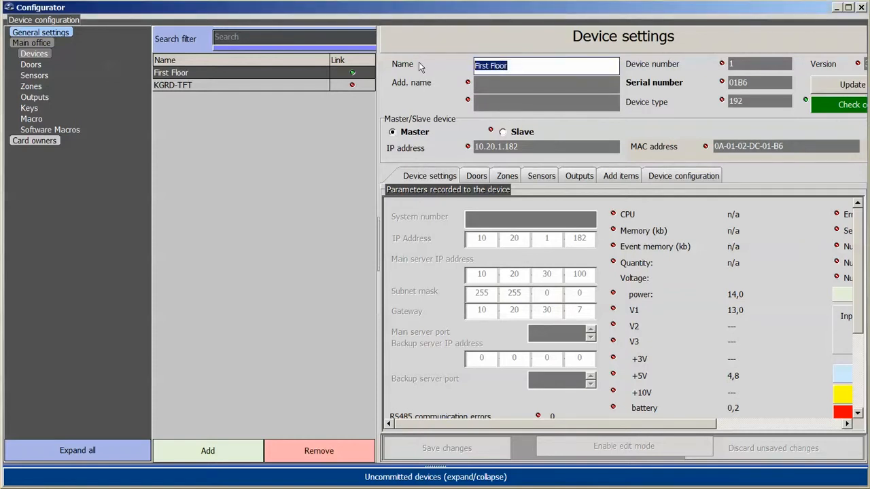
{"action": "type", "text": "Groun"}
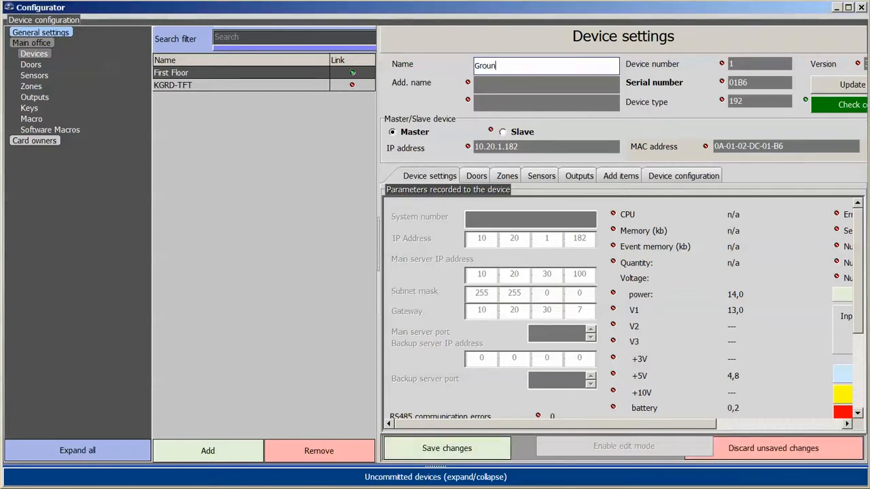
{"action": "type", "text": "d floor"}
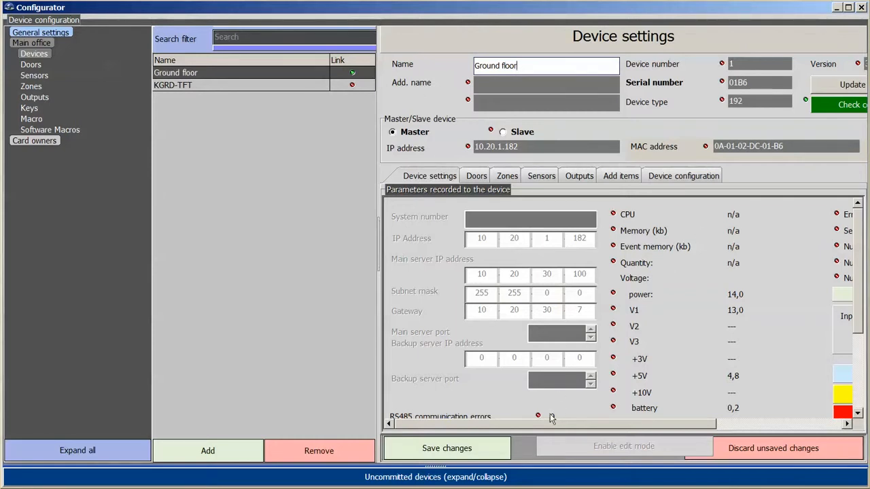
{"action": "left_click", "coordinate": [503, 450]}
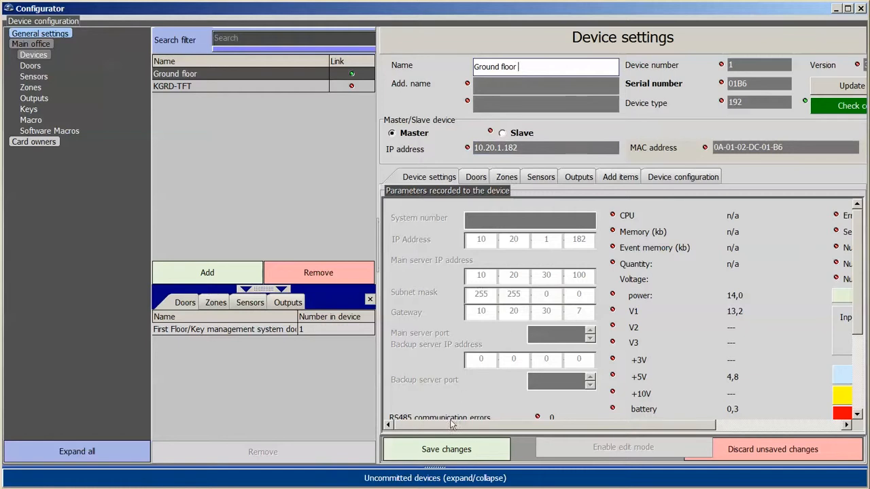
{"action": "left_click", "coordinate": [446, 450]}
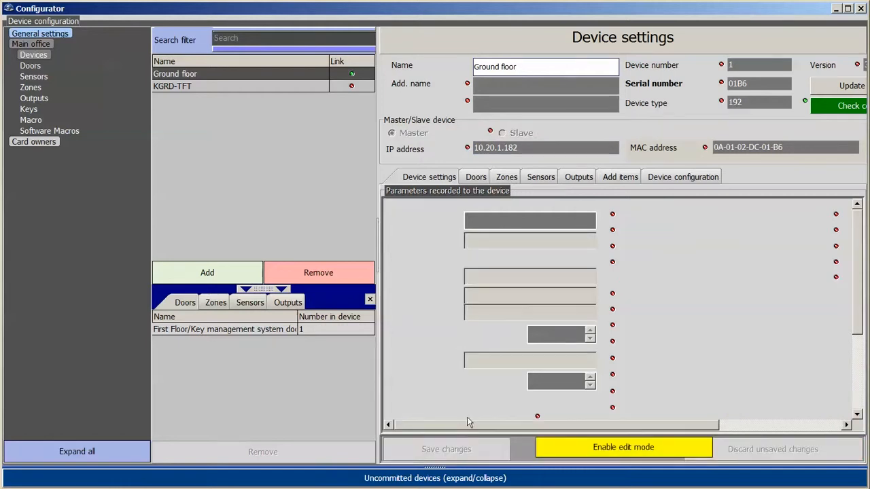
{"action": "left_click", "coordinate": [30, 66]}
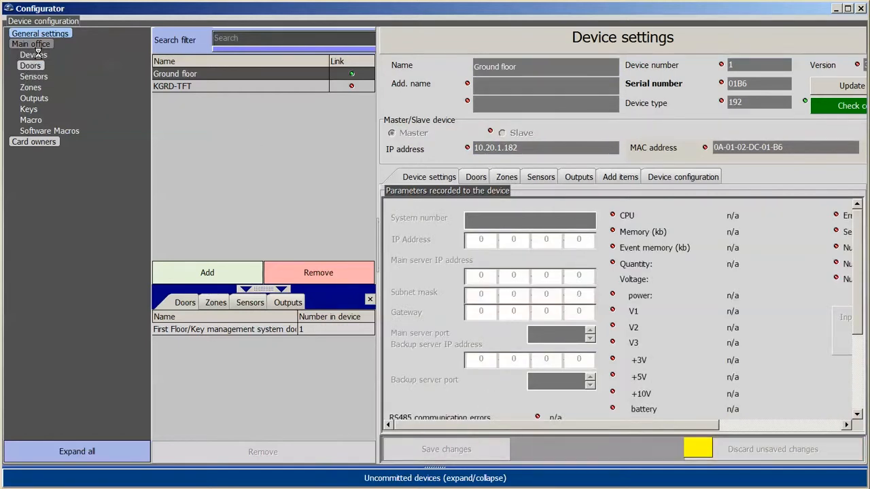
{"action": "left_click", "coordinate": [32, 55]}
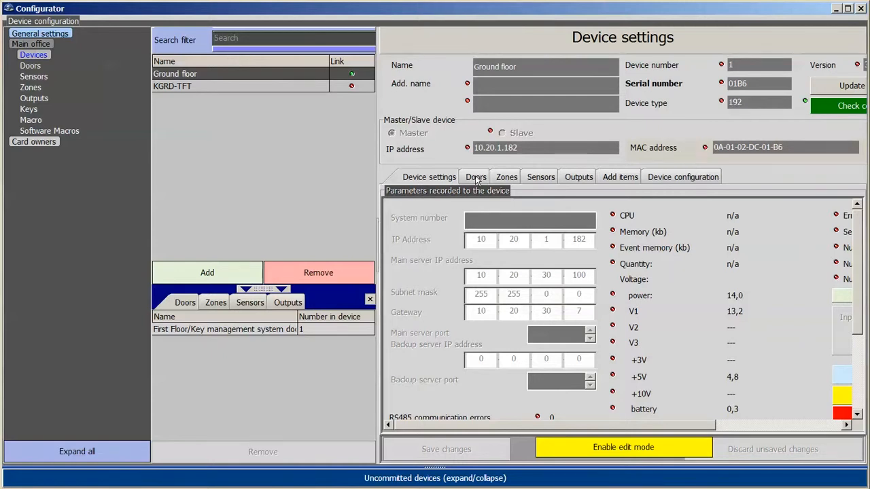
Set the Ground floor door's opening time to 8 sec and key taking time to 10 sec.
{"action": "left_click", "coordinate": [477, 179]}
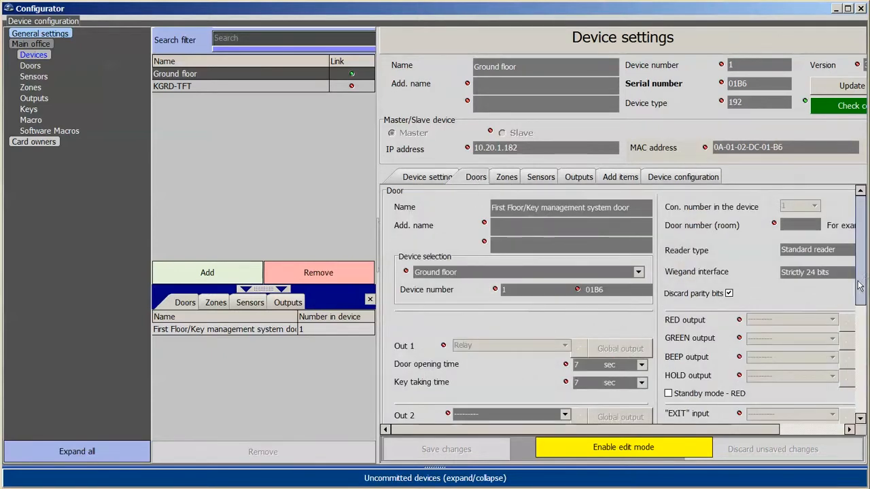
{"action": "left_click_drag", "start_coordinate": [861, 288], "coordinate": [861, 338]}
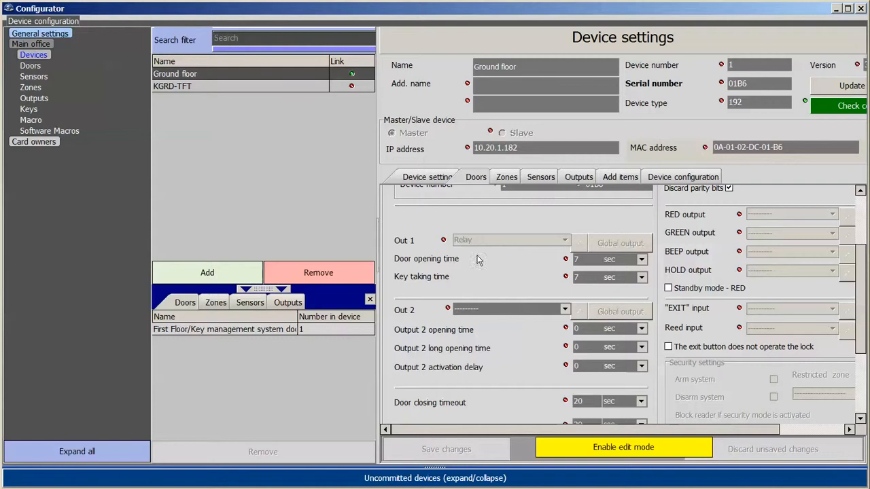
{"action": "left_click", "coordinate": [586, 259]}
{"action": "left_click_drag", "start_coordinate": [586, 259], "coordinate": [454, 256]}
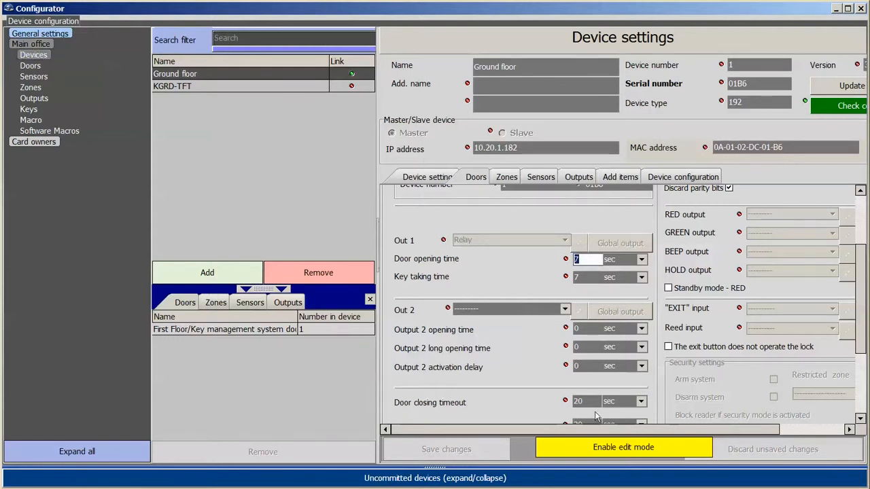
{"action": "left_click", "coordinate": [598, 448]}
{"action": "key", "text": "BackSpace"}
{"action": "type", "text": "8"}
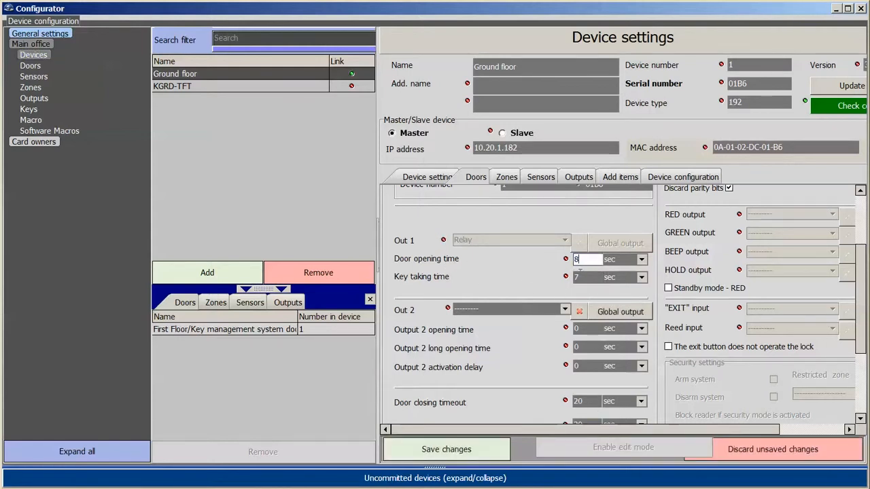
{"action": "key", "text": "Tab"}
{"action": "type", "text": "1"}
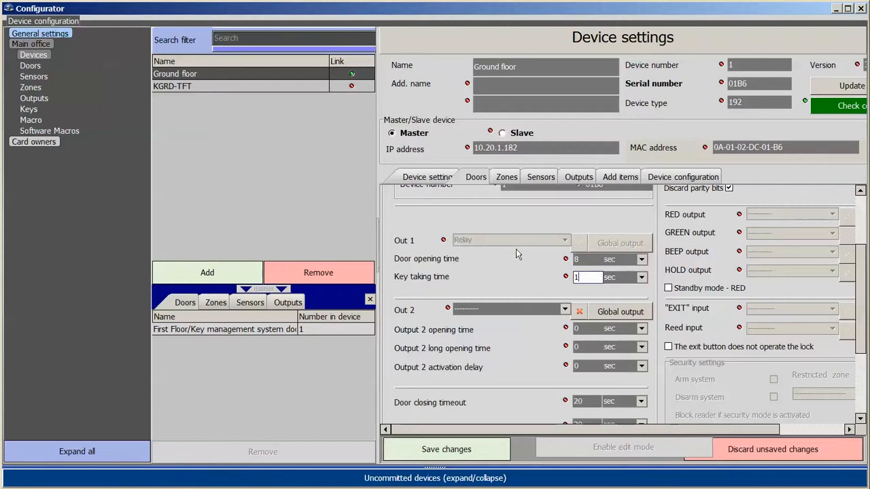
{"action": "type", "text": "0"}
{"action": "left_click", "coordinate": [587, 260]}
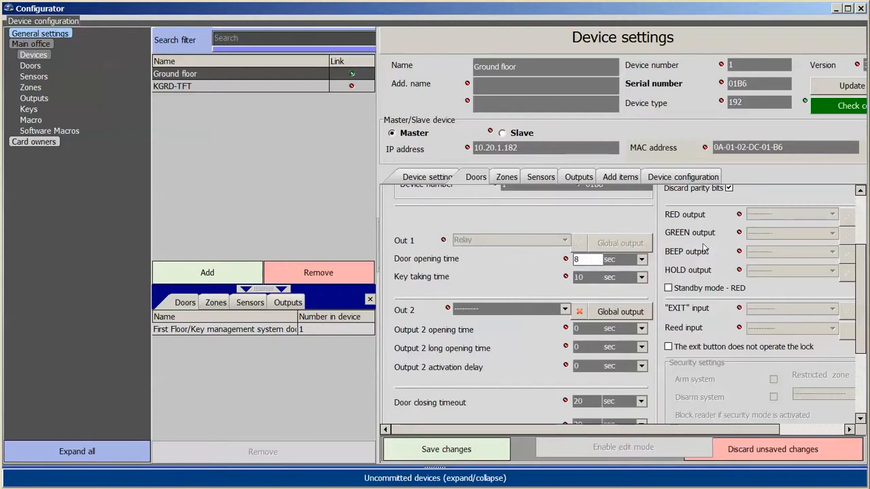
{"action": "scroll", "coordinate": [792, 252], "scroll_direction": "up", "scroll_amount": 3}
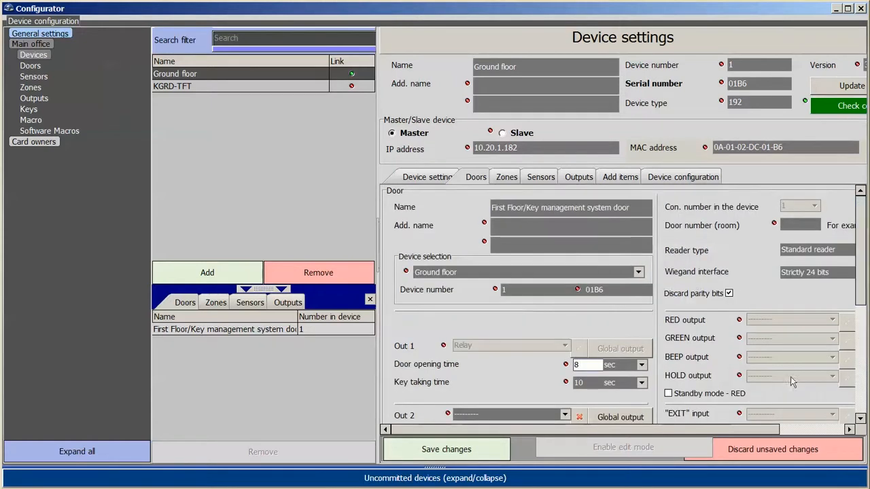
{"action": "left_click_drag", "start_coordinate": [733, 428], "coordinate": [778, 431]}
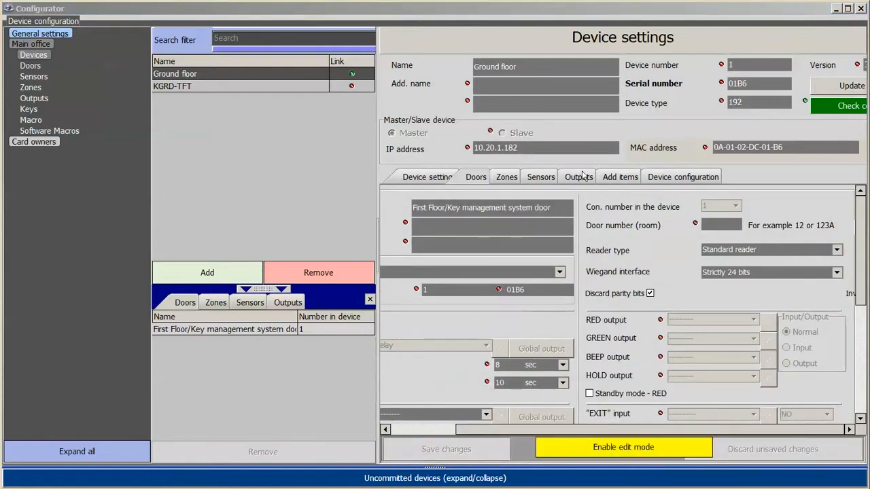
Mark all seven Ground floor outputs (Out0–Out3, Relay, R1, R2) and add them to the configuration.
{"action": "left_click", "coordinate": [580, 177]}
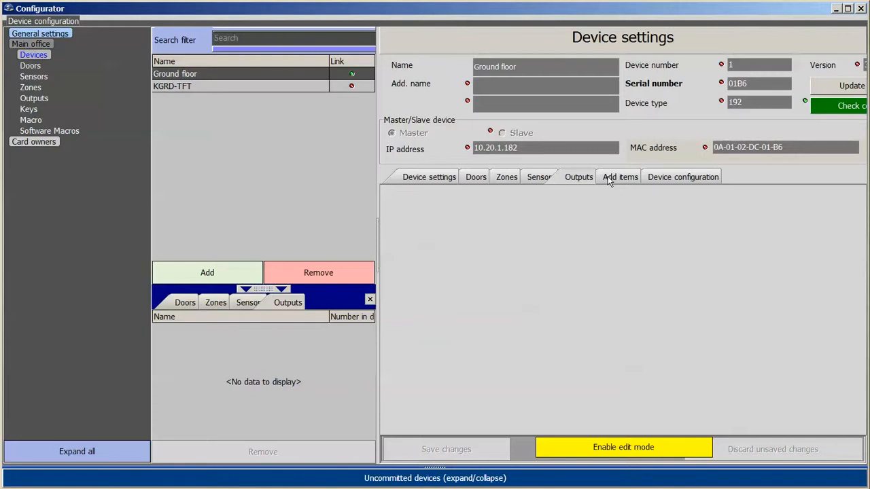
{"action": "left_click", "coordinate": [610, 178]}
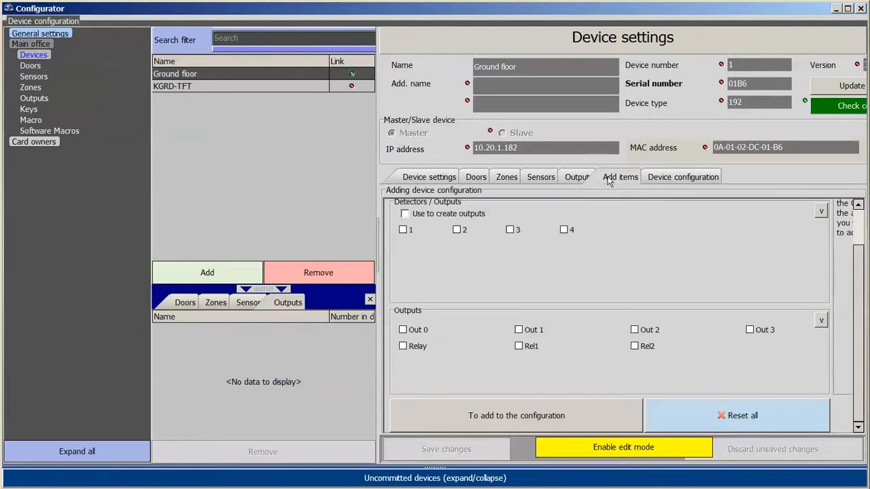
{"action": "left_click", "coordinate": [610, 447]}
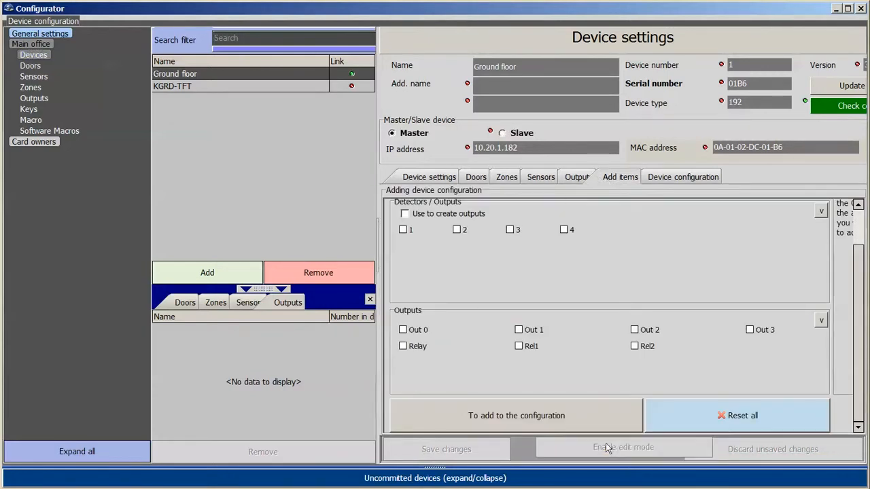
{"action": "left_click", "coordinate": [821, 321]}
{"action": "left_click", "coordinate": [511, 417]}
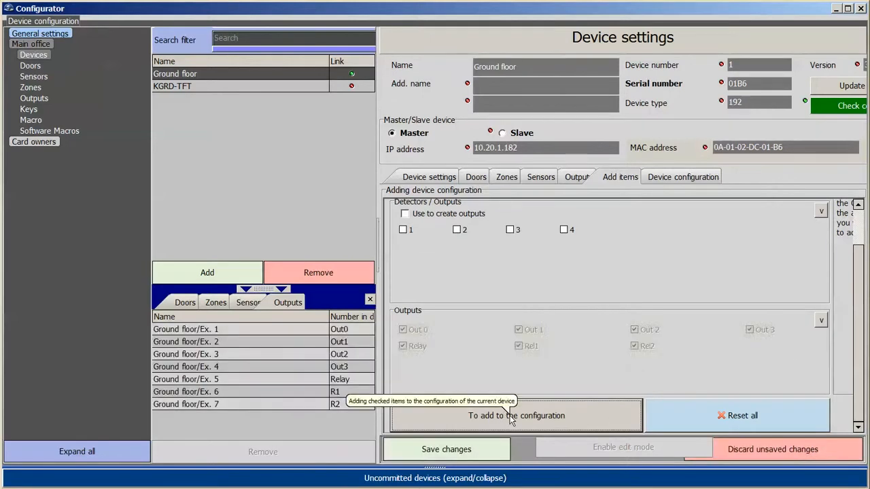
{"action": "left_click", "coordinate": [572, 178]}
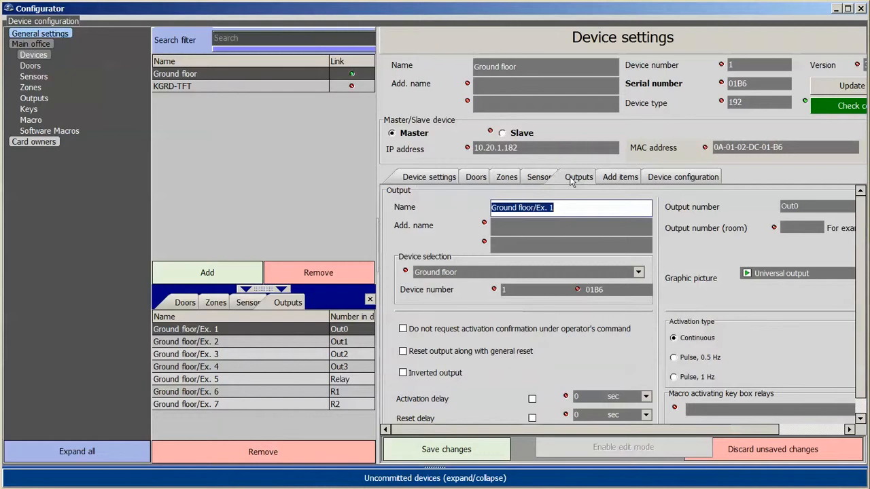
Give output Ground floor/Ex. 5 (Relay) the 'Key box door is open' macro and save it.
{"action": "left_click_drag", "start_coordinate": [702, 440], "coordinate": [737, 441]}
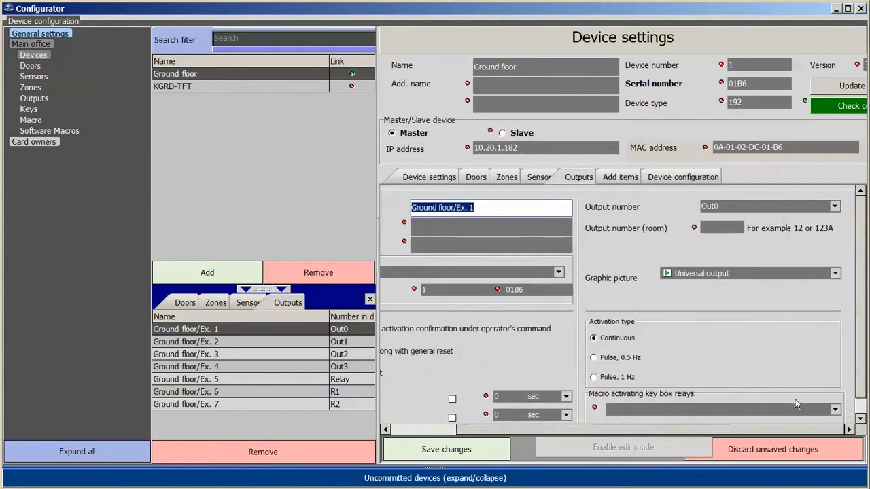
{"action": "left_click", "coordinate": [337, 380]}
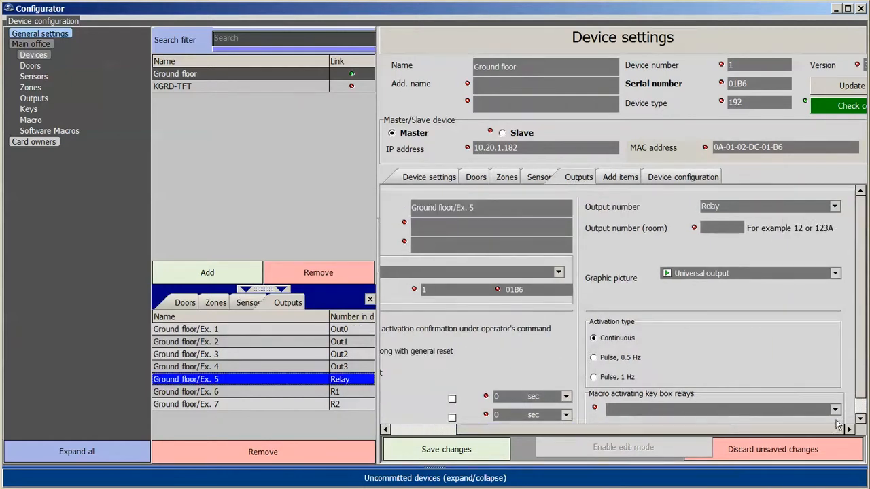
{"action": "scroll", "coordinate": [838, 408], "scroll_direction": "down", "scroll_amount": 1}
{"action": "left_click", "coordinate": [836, 393]}
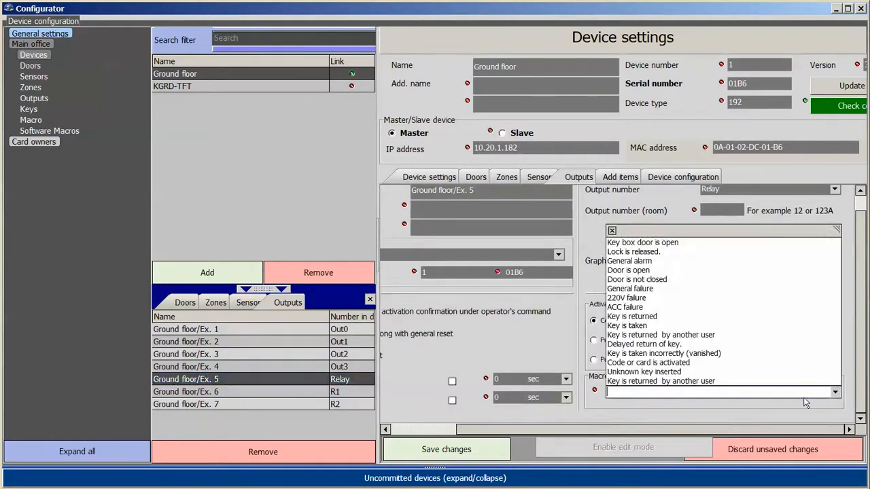
{"action": "left_click", "coordinate": [679, 246]}
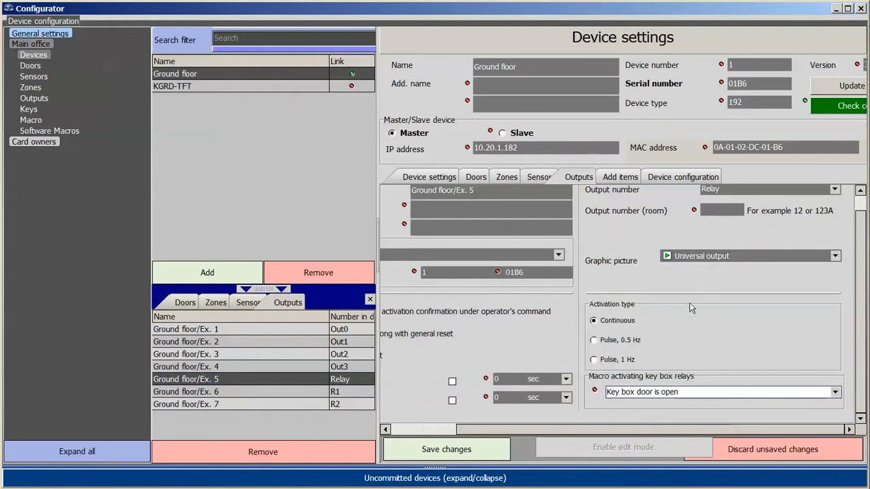
{"action": "left_click_drag", "start_coordinate": [488, 430], "coordinate": [402, 430]}
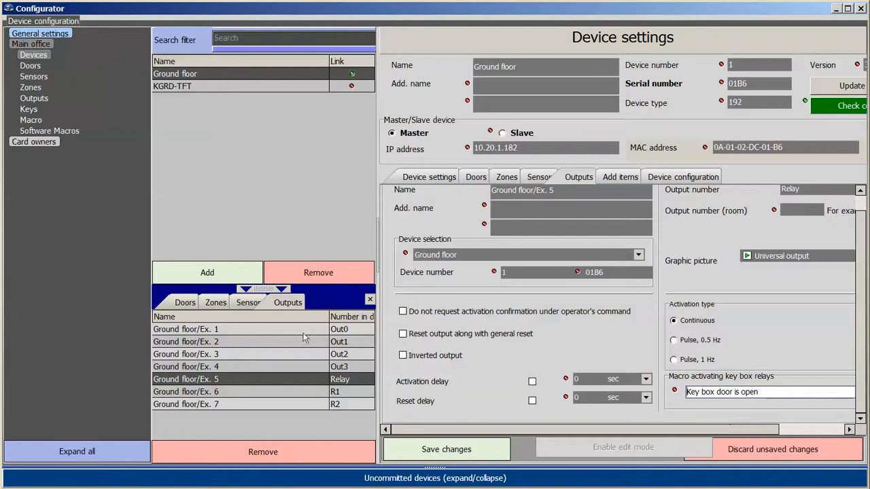
{"action": "left_click", "coordinate": [438, 449]}
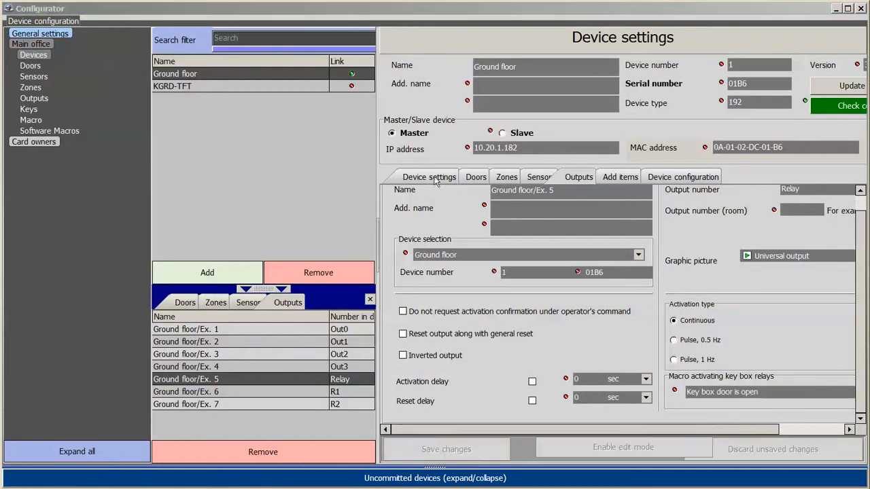
Give output Ex. 1 the 'Key is taken' macro, 2 sec reset delay and 1 Hz pulses, then save.
{"action": "left_click", "coordinate": [292, 331]}
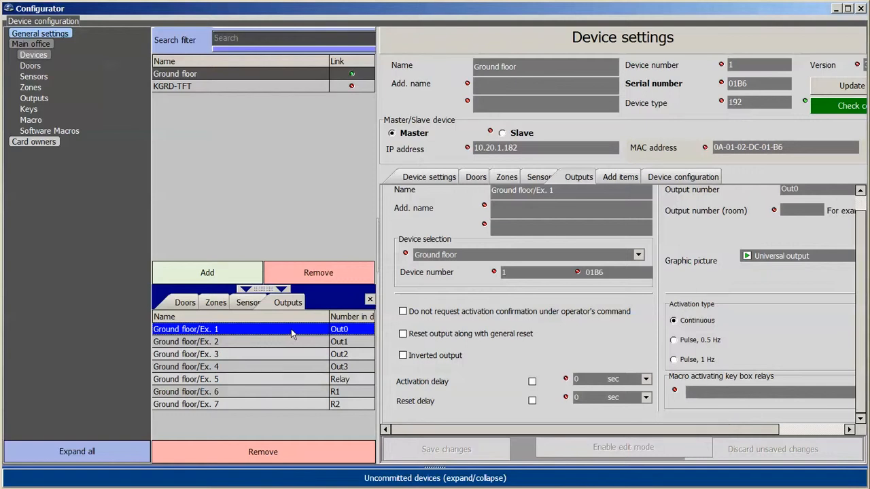
{"action": "left_click", "coordinate": [819, 430]}
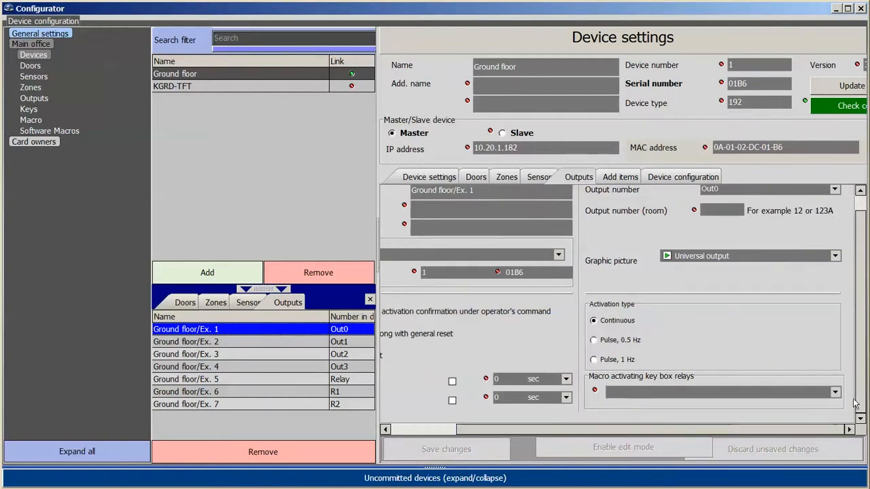
{"action": "left_click", "coordinate": [835, 395]}
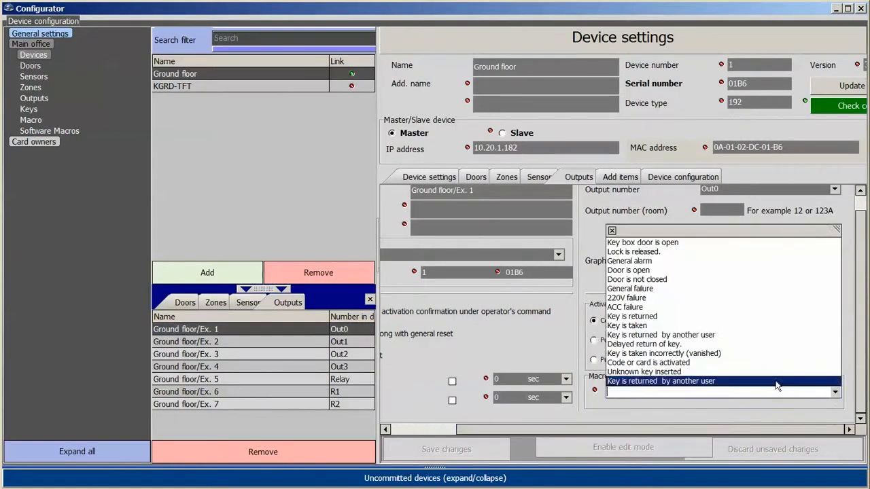
{"action": "left_click", "coordinate": [634, 347]}
{"action": "left_click", "coordinate": [421, 430]}
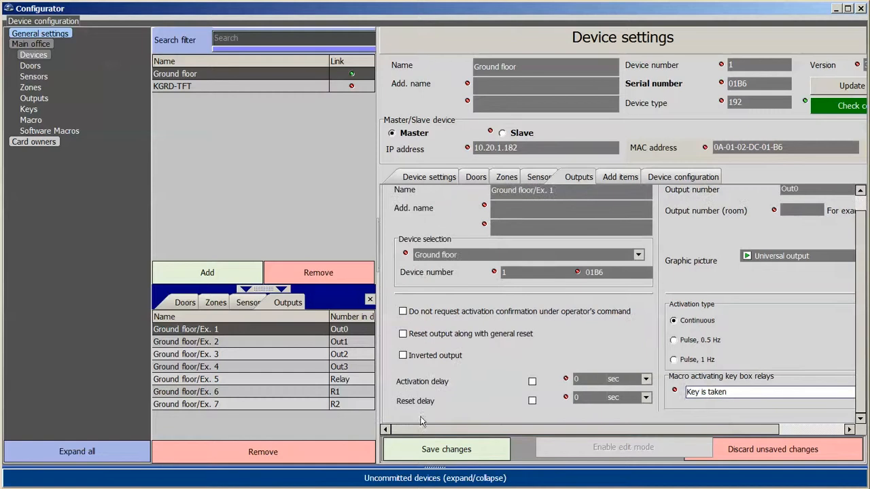
{"action": "left_click", "coordinate": [589, 398]}
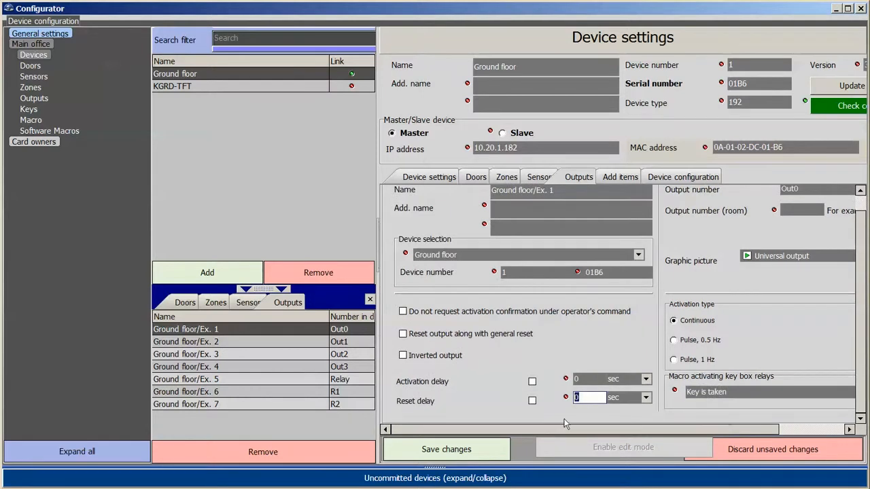
{"action": "type", "text": "2"}
{"action": "left_click", "coordinate": [533, 401]}
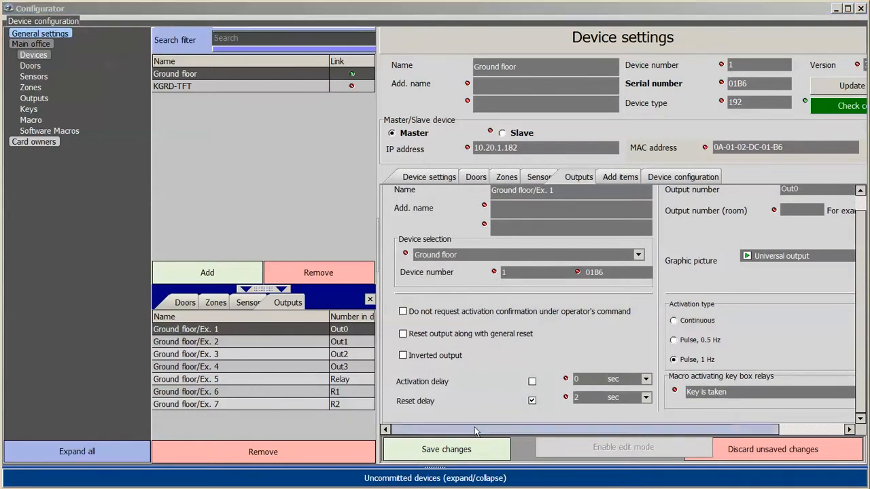
{"action": "left_click", "coordinate": [480, 452]}
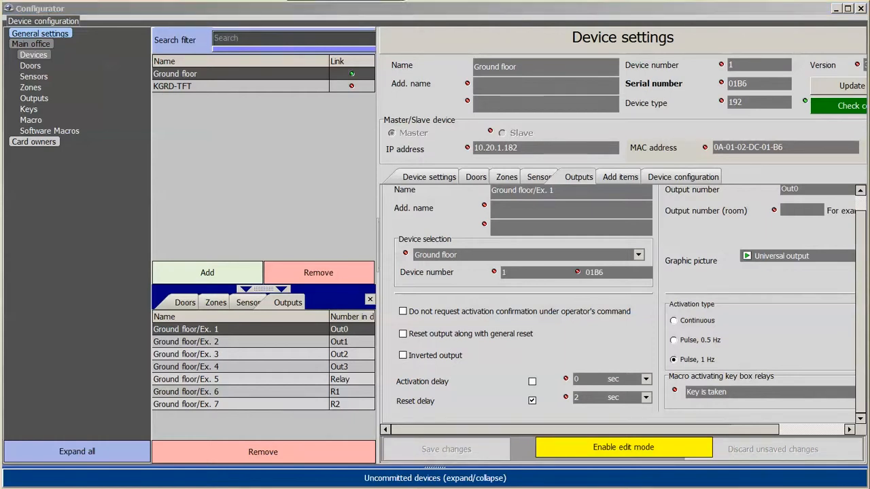
Enable 'The door on the housekeeper' in the Ground floor configuration, save, and show recorded parameters.
{"action": "left_click", "coordinate": [676, 178]}
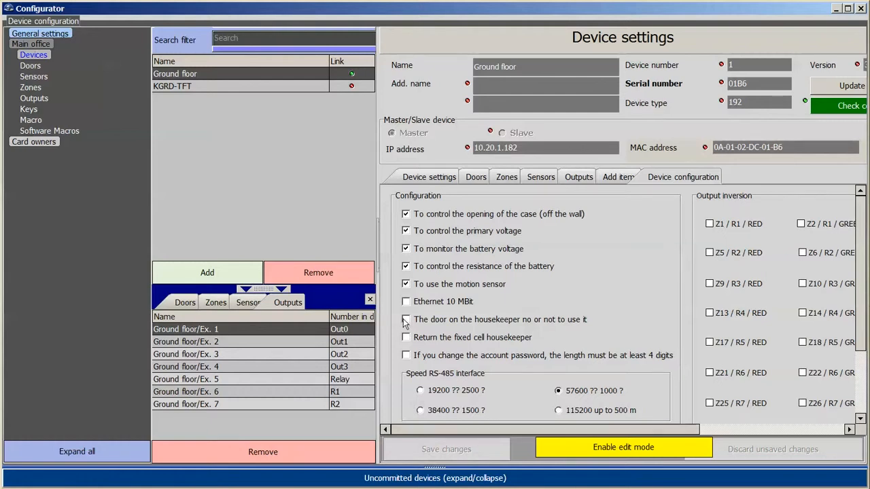
{"action": "left_click", "coordinate": [575, 449]}
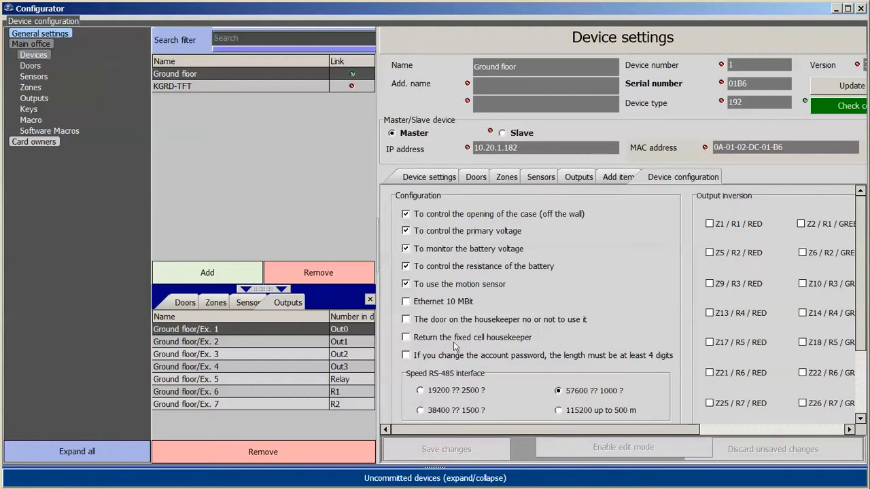
{"action": "left_click", "coordinate": [406, 319]}
{"action": "left_click", "coordinate": [449, 449]}
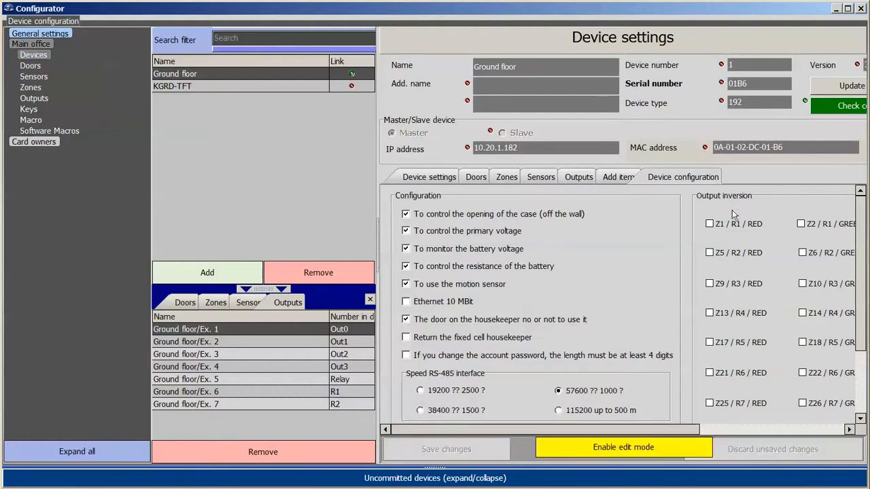
{"action": "left_click", "coordinate": [435, 178]}
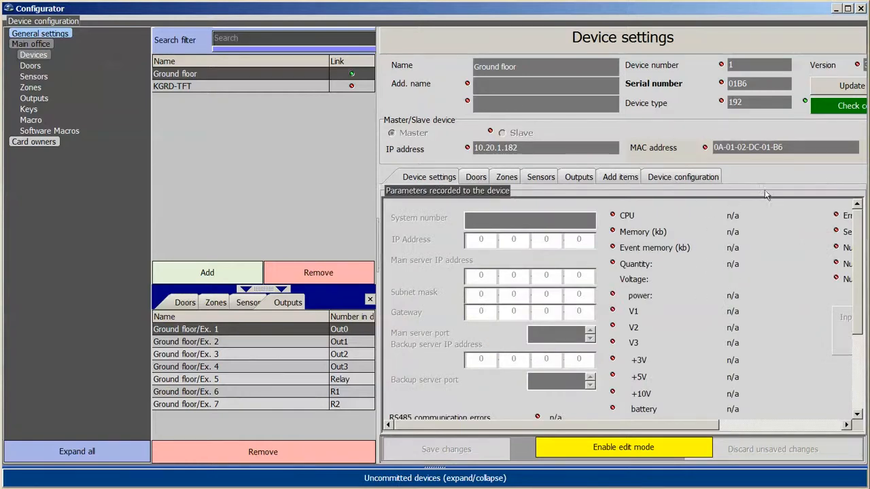
Check the Ground floor connection, sort devices by IP address and serial number, then reselect Ground floor.
{"action": "left_click_drag", "start_coordinate": [650, 423], "coordinate": [698, 423]}
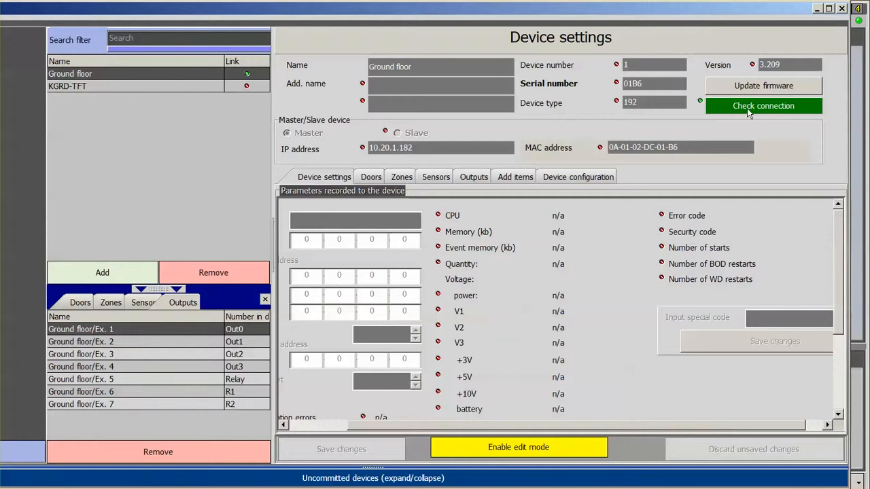
{"action": "left_click", "coordinate": [747, 108]}
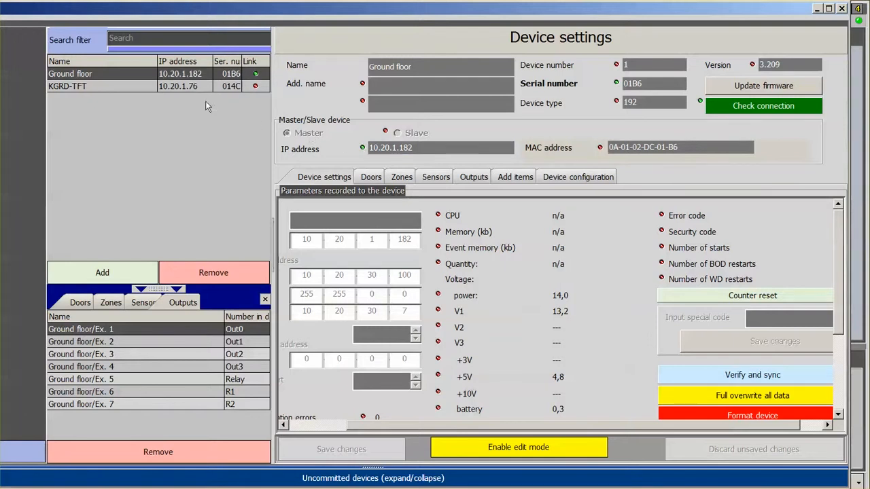
{"action": "left_click", "coordinate": [175, 61]}
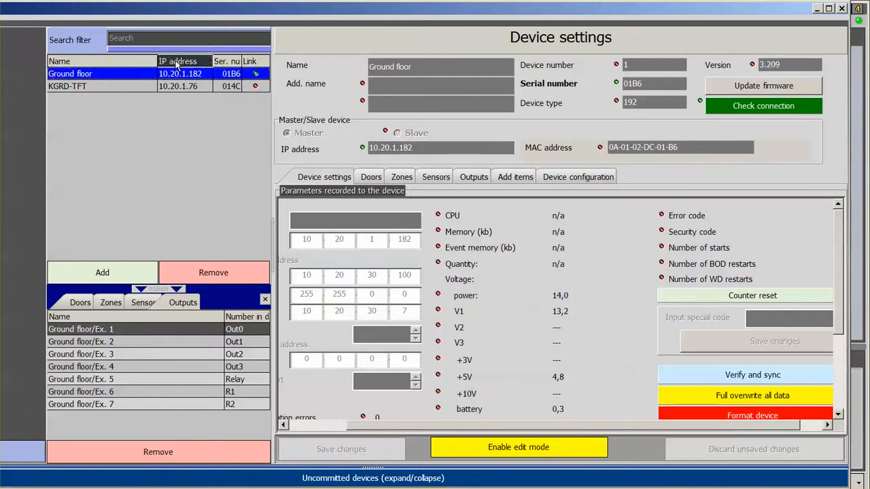
{"action": "left_click", "coordinate": [227, 61]}
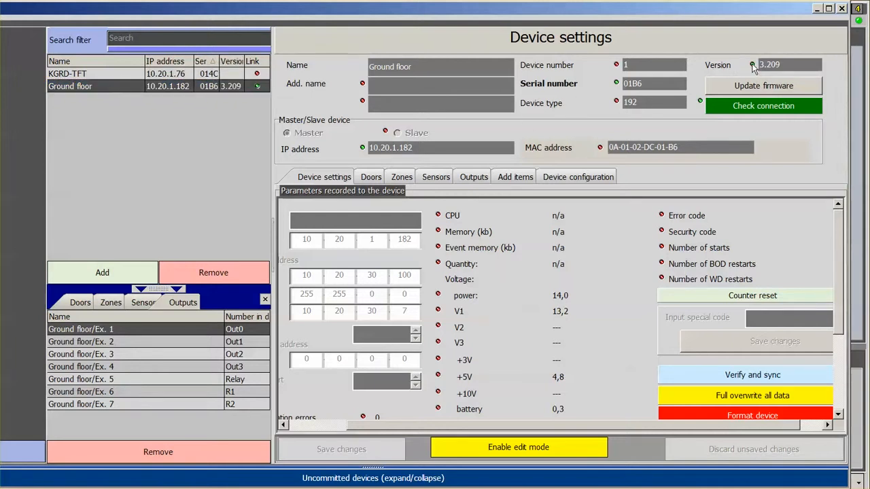
{"action": "left_click", "coordinate": [145, 60]}
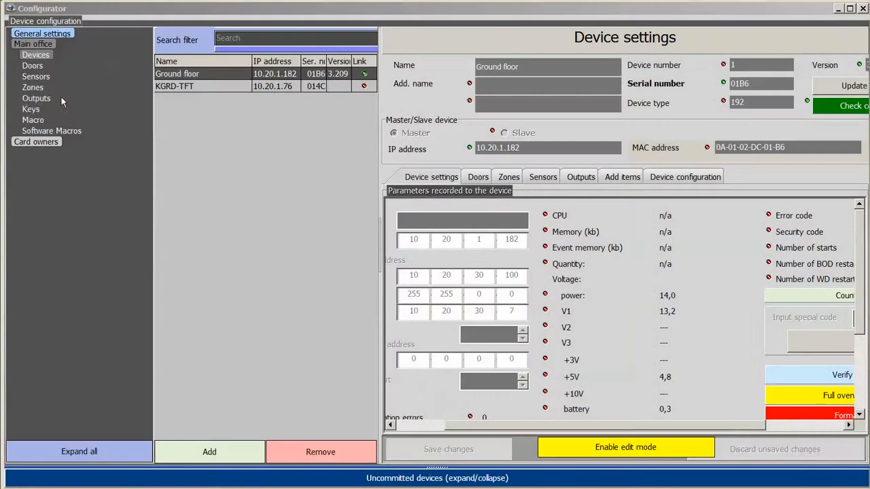
Show the Ground floor's unregistered keys and register the first one as Key 3.
{"action": "left_click", "coordinate": [32, 110]}
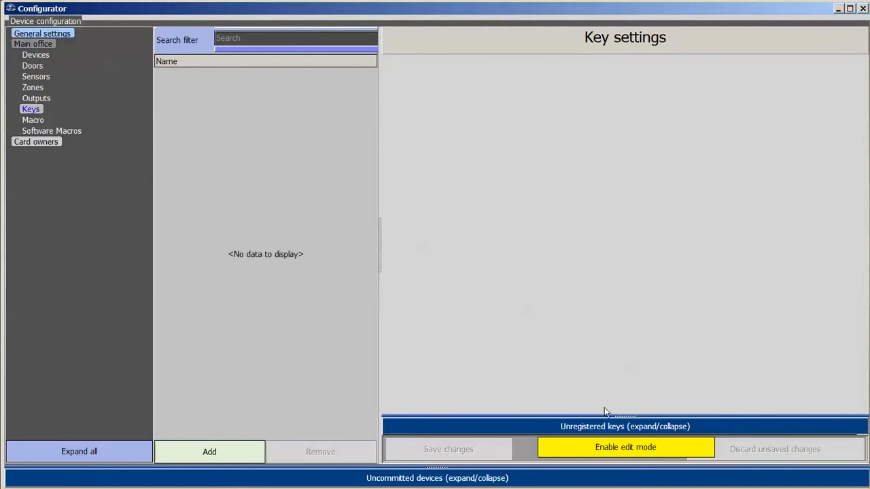
{"action": "left_click", "coordinate": [598, 427]}
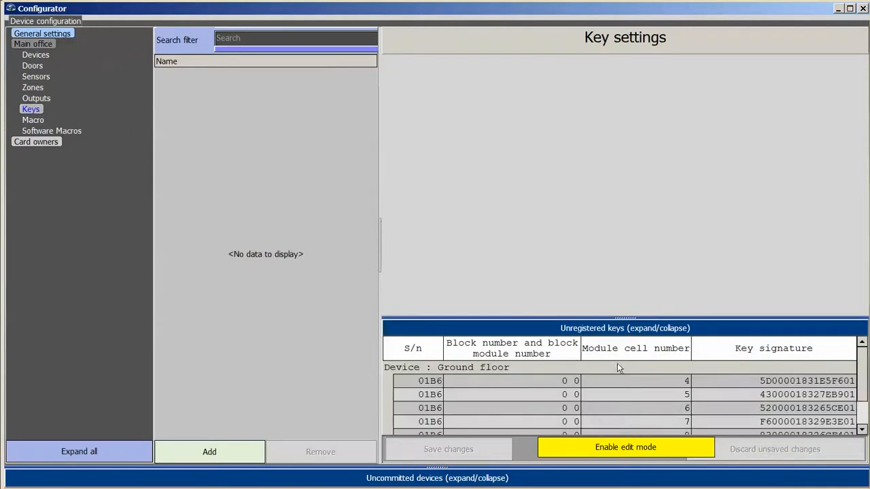
{"action": "left_click_drag", "start_coordinate": [623, 317], "coordinate": [623, 272]}
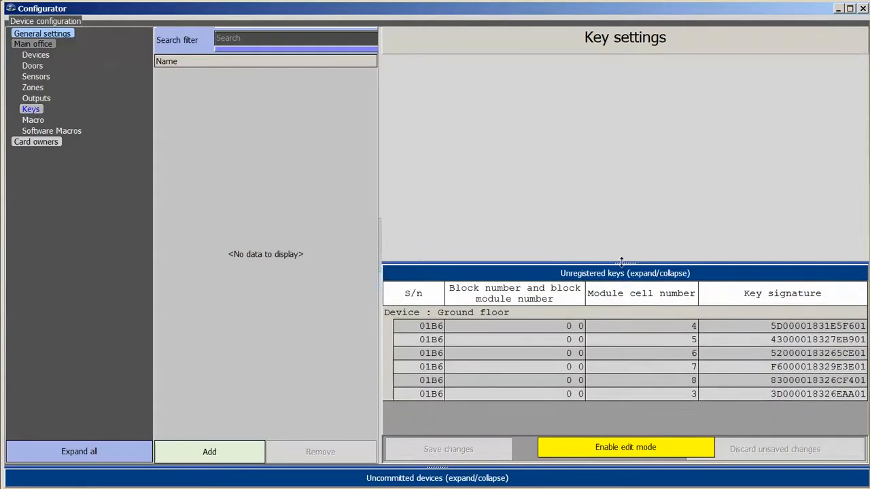
{"action": "left_click", "coordinate": [430, 329]}
{"action": "left_click", "coordinate": [469, 356]}
{"action": "left_click", "coordinate": [470, 370]}
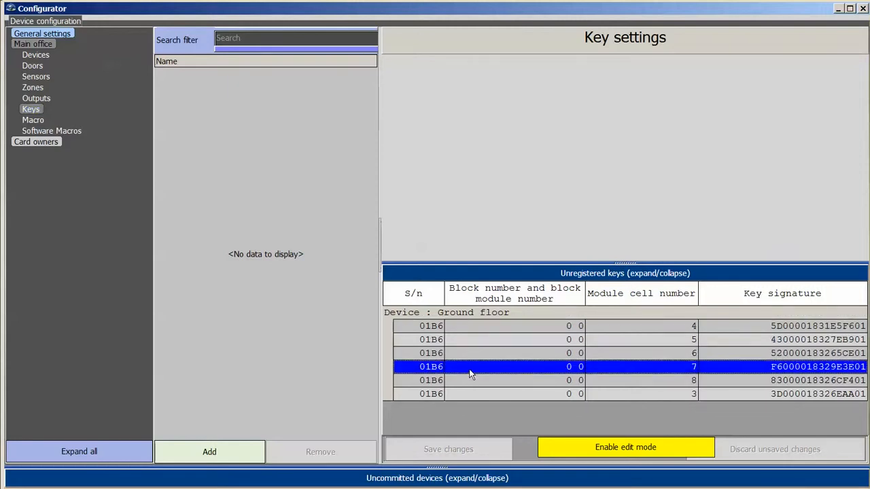
{"action": "left_click", "coordinate": [464, 382]}
{"action": "left_click", "coordinate": [447, 329]}
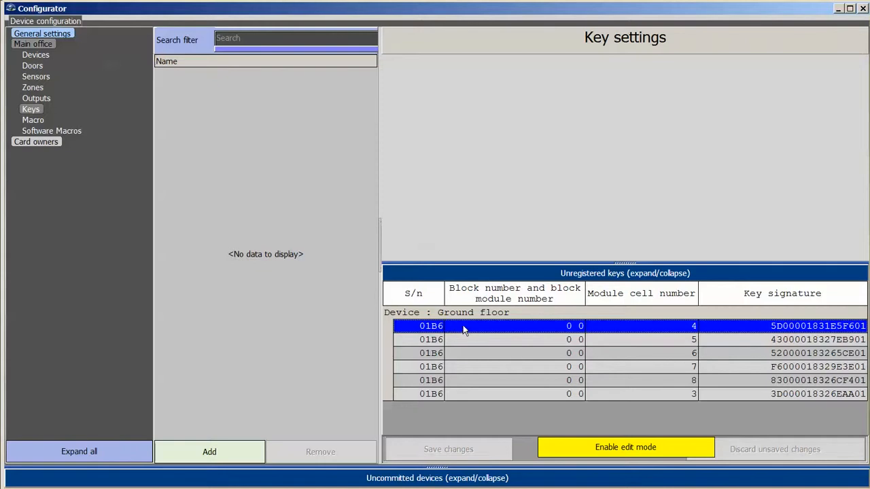
{"action": "left_click_drag", "start_coordinate": [463, 329], "coordinate": [275, 215]}
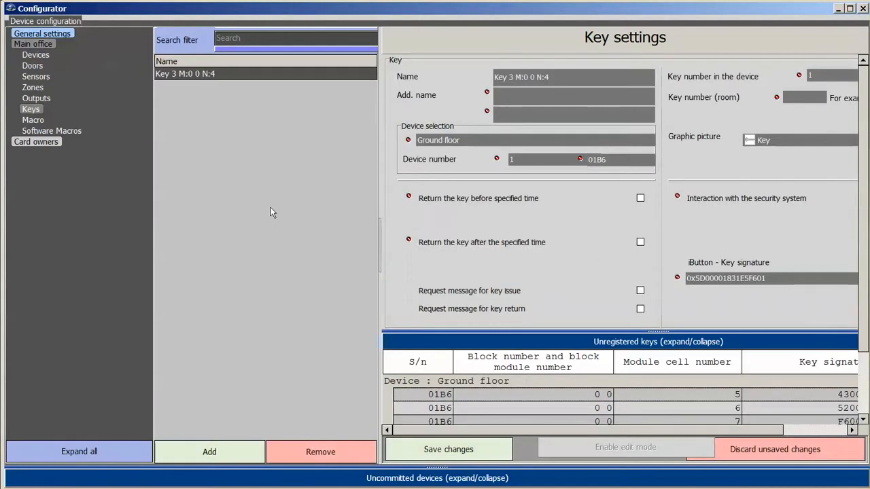
Register all remaining unregistered keys at once as Keys 4 through 8.
{"action": "mouse_move", "coordinate": [658, 331]}
{"action": "left_mouse_down"}
{"action": "mouse_move", "coordinate": [659, 309]}
{"action": "mouse_move", "coordinate": [659, 331]}
{"action": "left_mouse_up"}
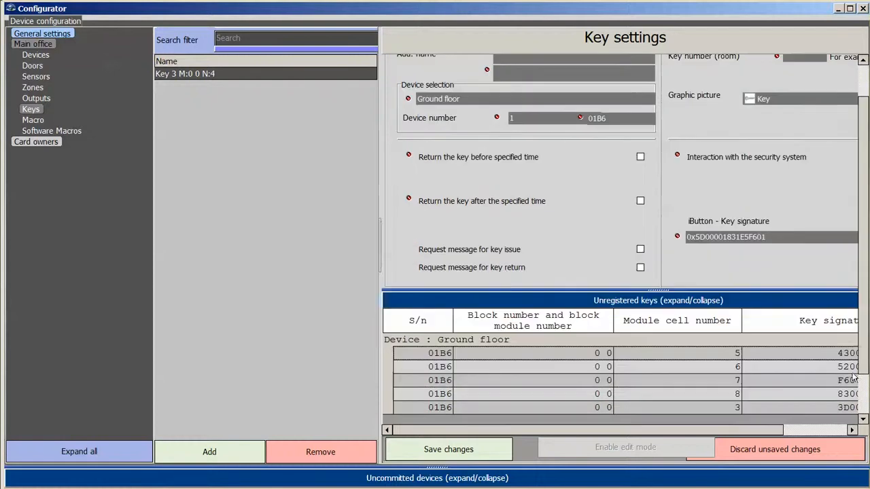
{"action": "left_click", "coordinate": [534, 366]}
{"action": "key", "text": "ctrl+a"}
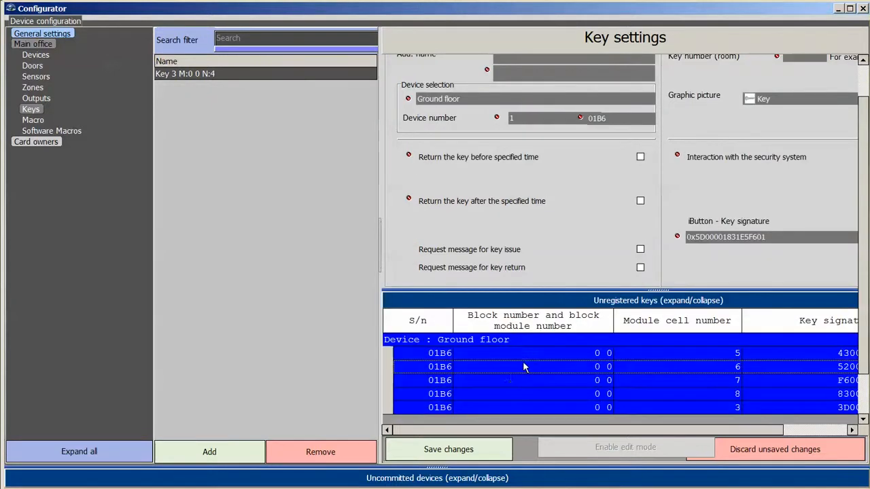
{"action": "left_click_drag", "start_coordinate": [568, 395], "coordinate": [291, 286]}
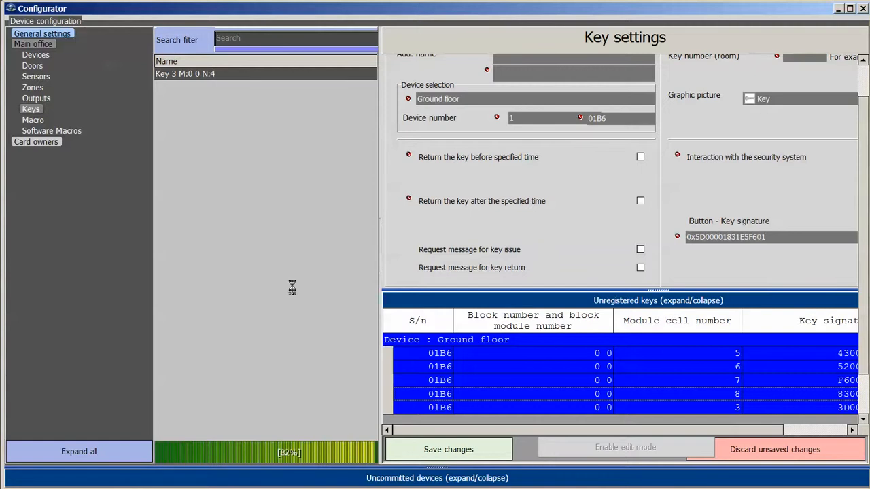
{"action": "left_click", "coordinate": [238, 85]}
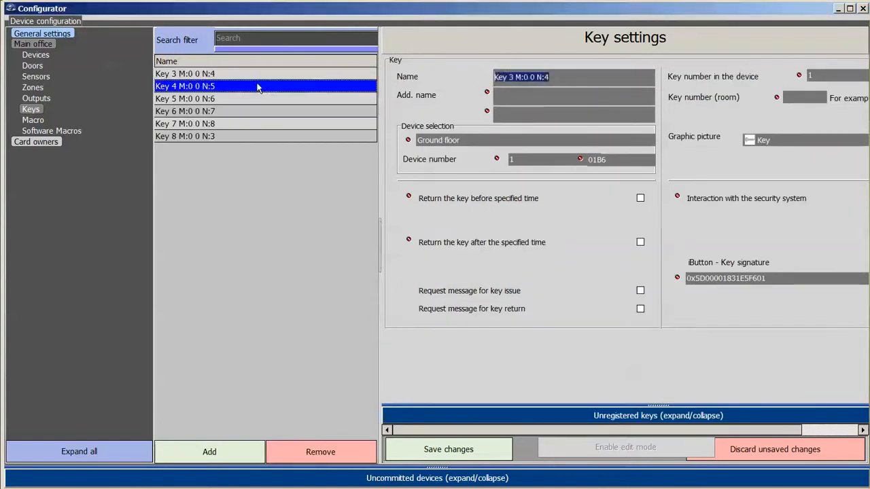
Rename the six keys Main Entrance, Back door, Reception, Mr. Clark office, Secretary of Mr. Clark, Department A, and save.
{"action": "left_click", "coordinate": [235, 74]}
{"action": "key", "text": "Tab"}
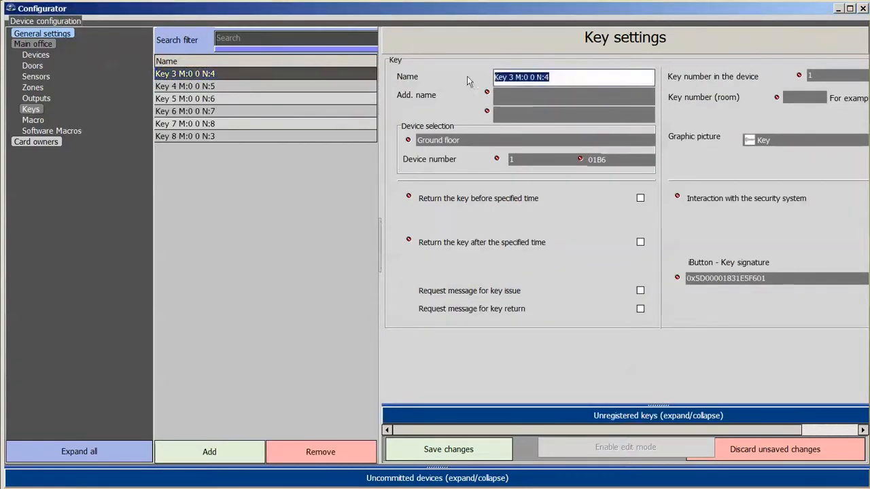
{"action": "type", "text": "Ma"}
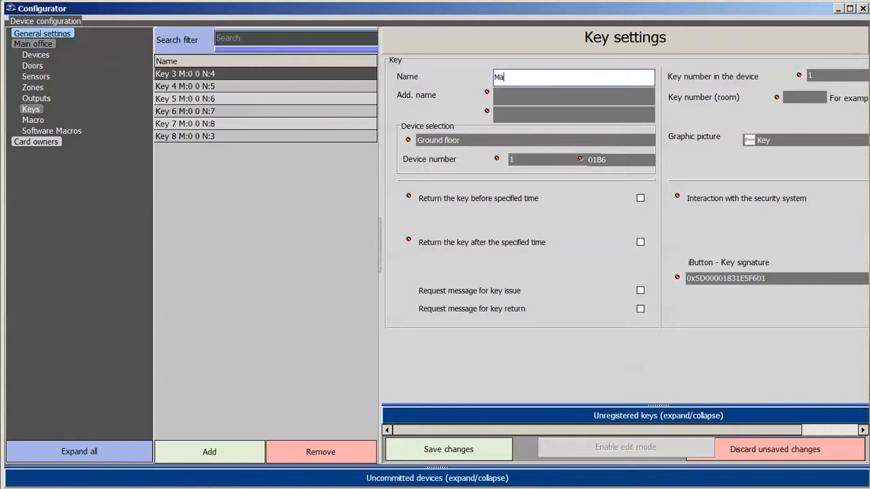
{"action": "type", "text": "in Entrance"}
{"action": "key", "text": "Return"}
{"action": "type", "text": "Back door"}
{"action": "key", "text": "Return"}
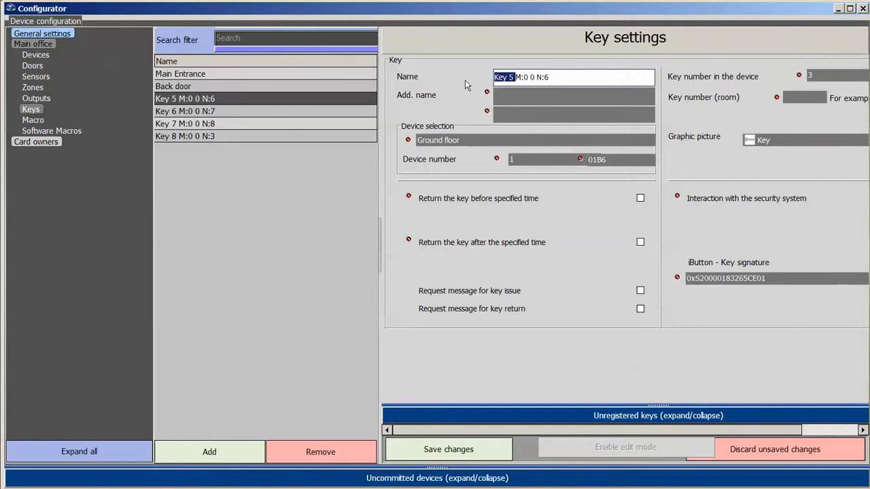
{"action": "type", "text": "Reception"}
{"action": "key", "text": "Return"}
{"action": "type", "text": "Mr. Clark office"}
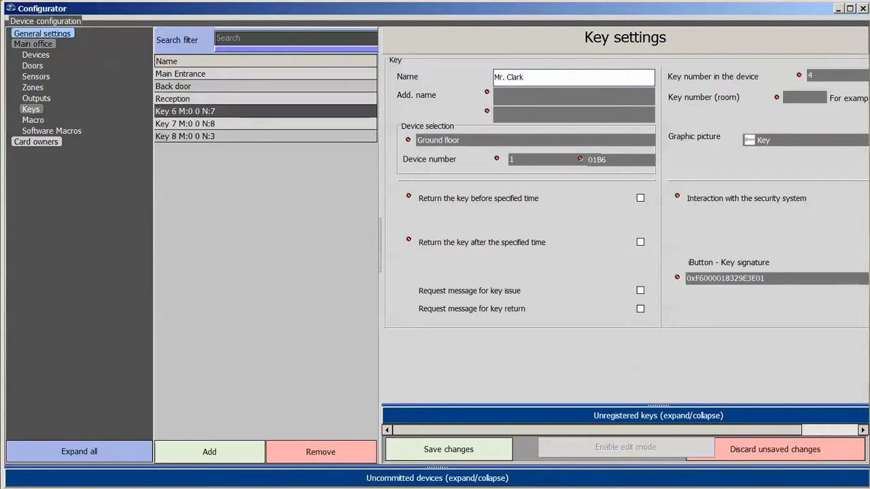
{"action": "key", "text": "Return"}
{"action": "type", "text": "Secretary of Mr. Clark"}
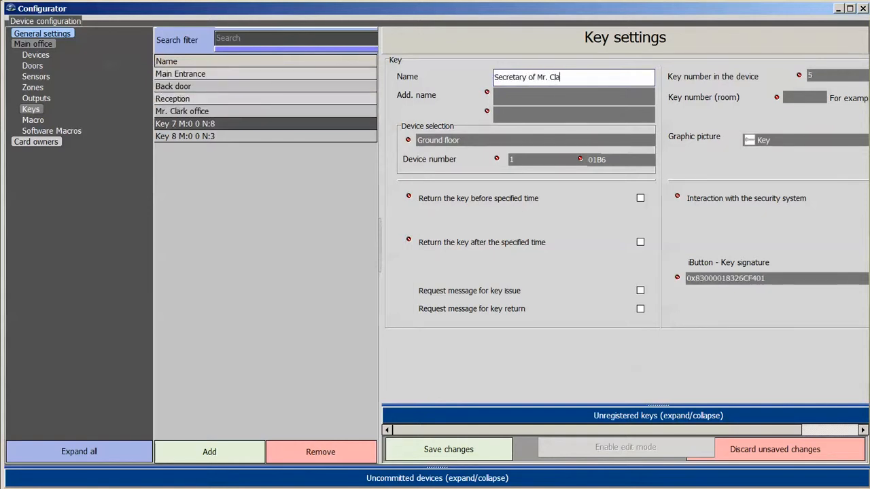
{"action": "key", "text": "Return"}
{"action": "type", "text": "Depa"}
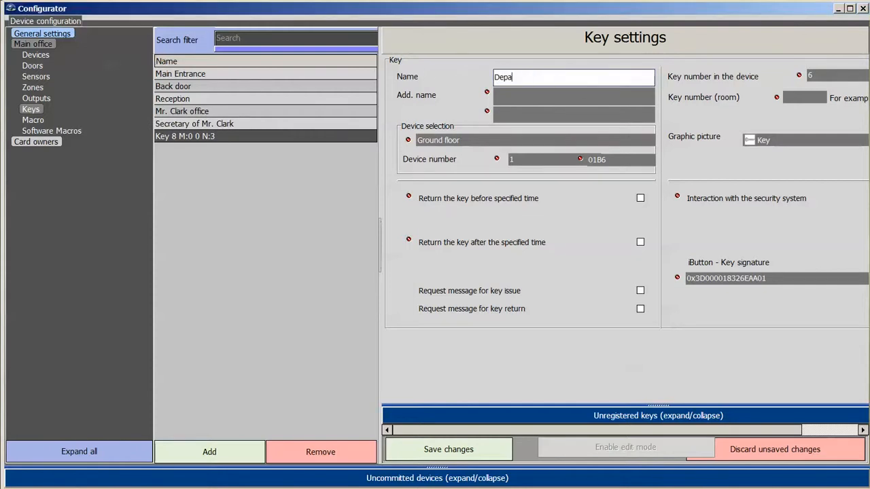
{"action": "type", "text": "rtment A"}
{"action": "key", "text": "Return"}
{"action": "left_click", "coordinate": [448, 449]}
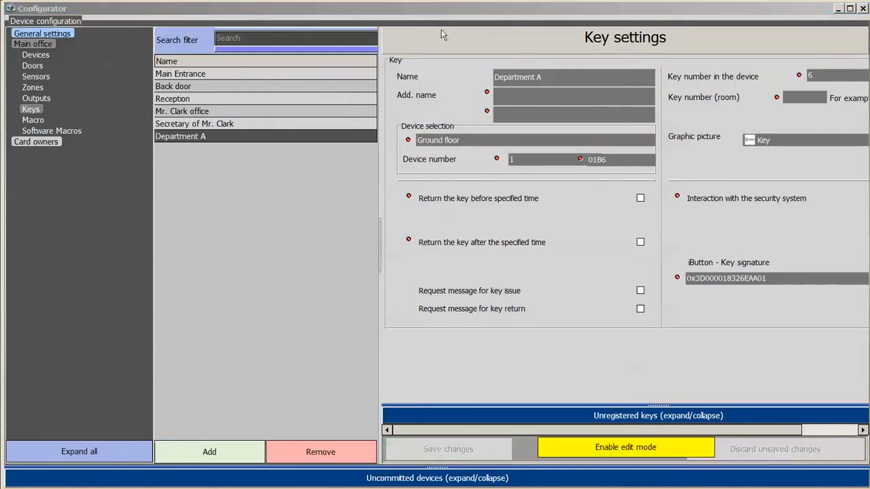
Require the Department A key back by 19:00 and enable its interaction with the security system.
{"action": "left_click", "coordinate": [410, 241]}
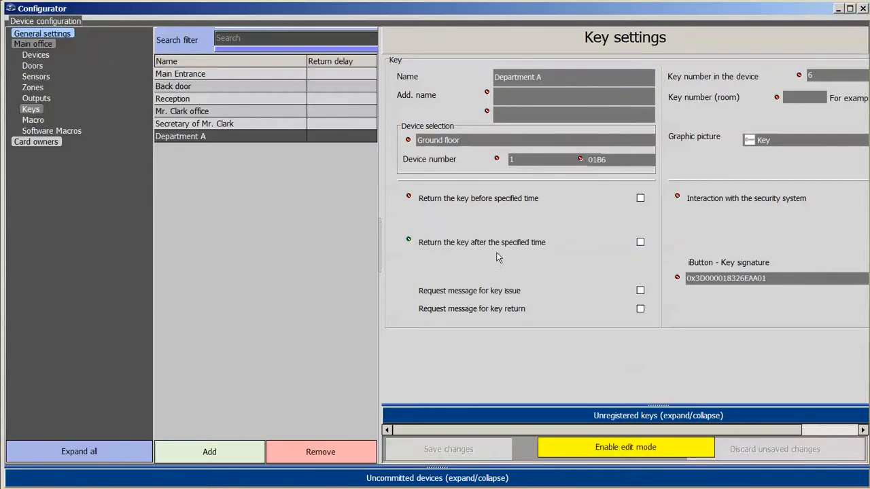
{"action": "left_click", "coordinate": [641, 242]}
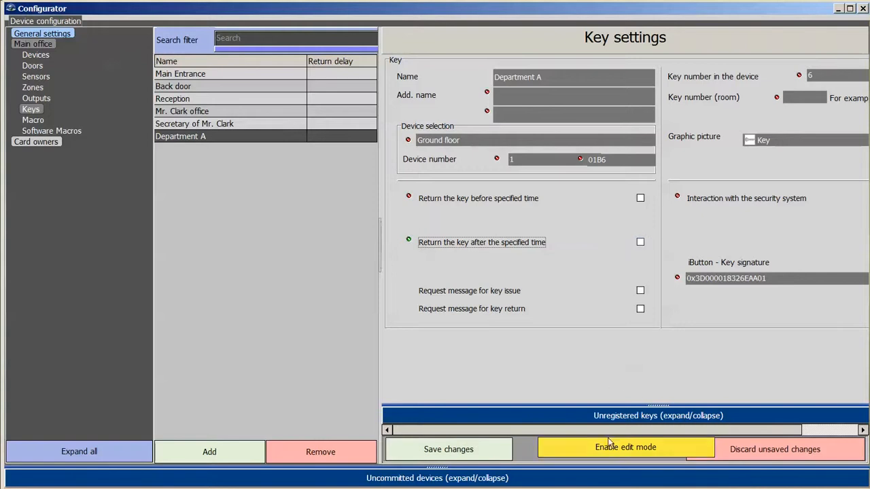
{"action": "left_click", "coordinate": [640, 242]}
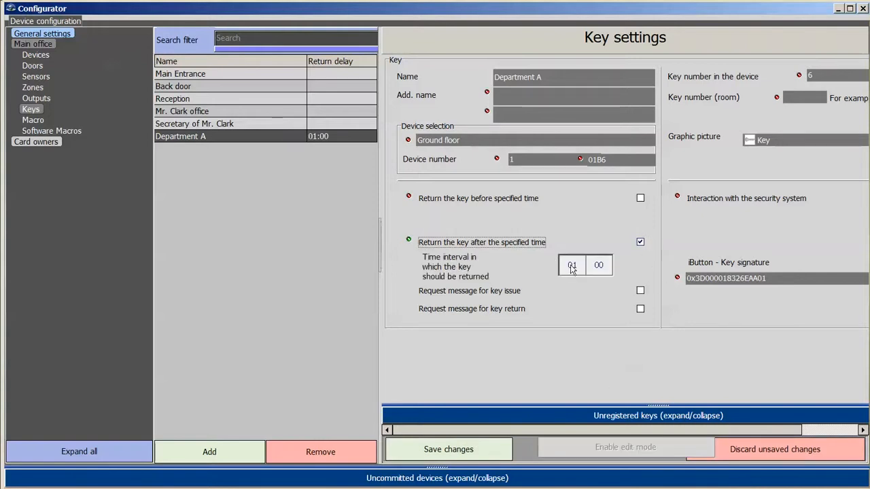
{"action": "scroll", "coordinate": [572, 265], "scroll_direction": "up", "scroll_amount": 4}
{"action": "left_click_drag", "start_coordinate": [569, 188], "coordinate": [563, 119]}
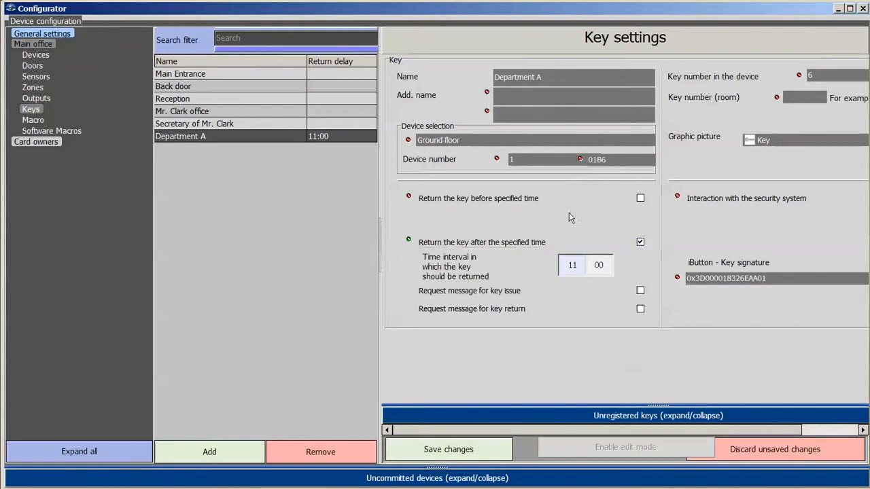
{"action": "scroll", "coordinate": [572, 267], "scroll_direction": "up", "scroll_amount": 2}
{"action": "left_click_drag", "start_coordinate": [423, 9], "coordinate": [281, 9]}
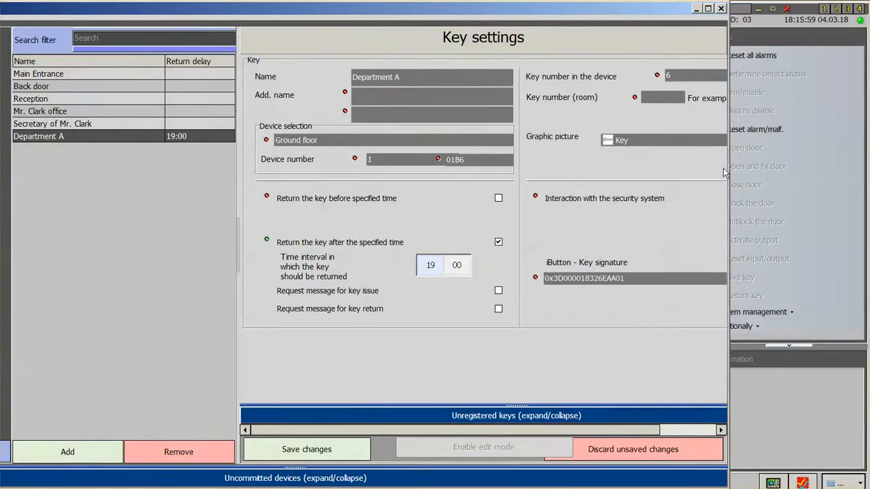
{"action": "left_click_drag", "start_coordinate": [728, 170], "coordinate": [848, 196]}
{"action": "left_click", "coordinate": [756, 198]}
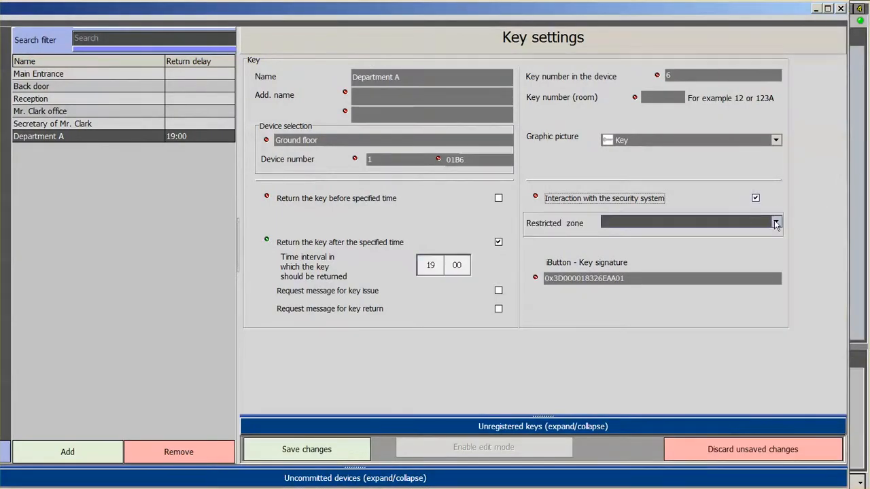
Save the Department A key, then give the keys room numbers 101, 102, 103, 201, 202 and save.
{"action": "left_click", "coordinate": [299, 451]}
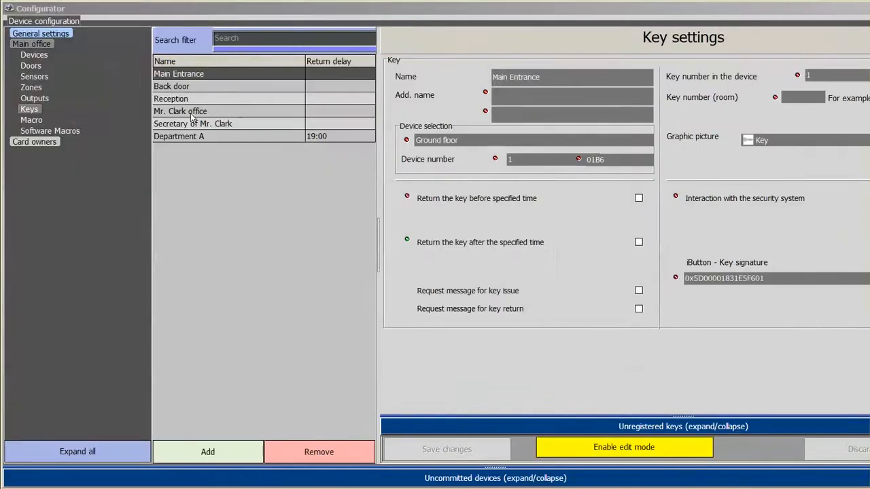
{"action": "left_click", "coordinate": [796, 96]}
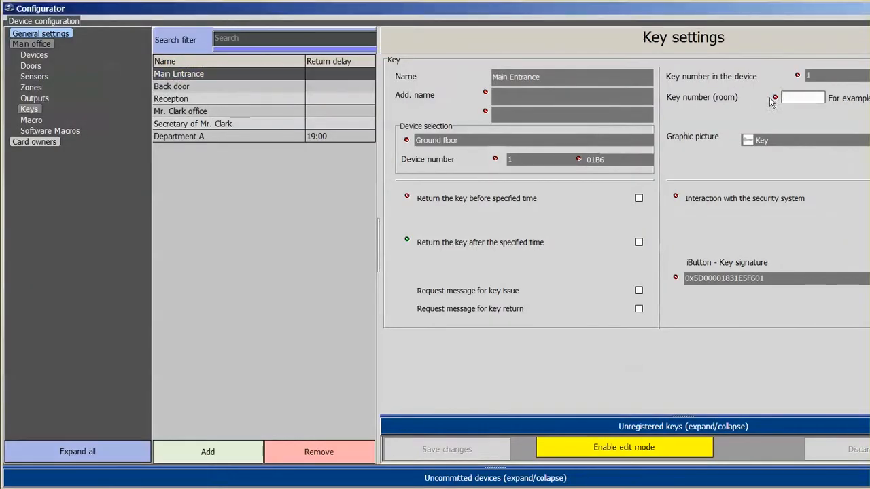
{"action": "type", "text": "101"}
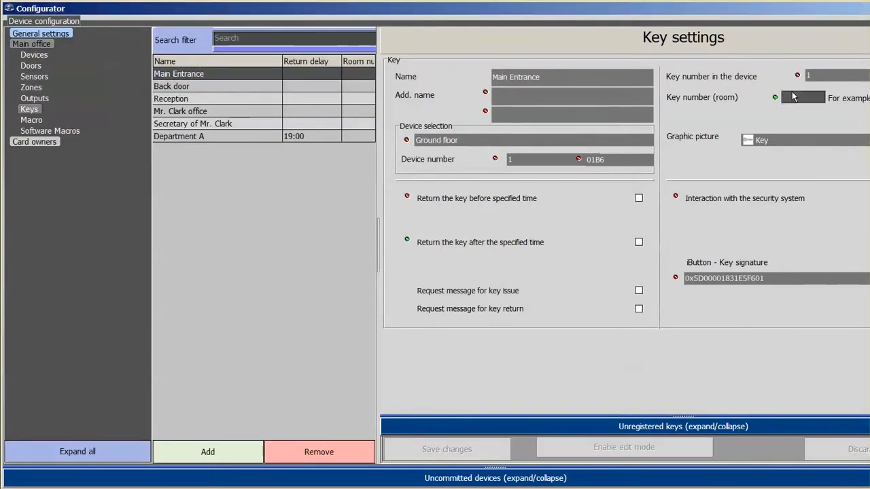
{"action": "key", "text": "Return"}
{"action": "type", "text": "102"}
{"action": "key", "text": "Return"}
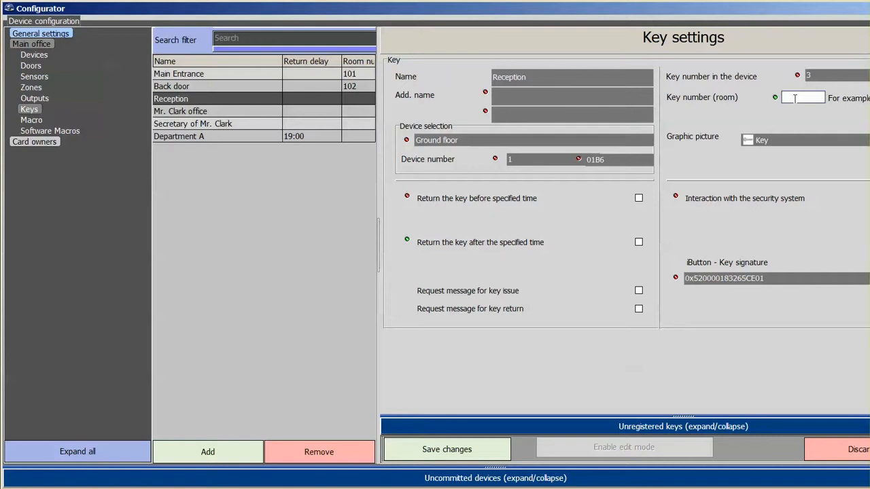
{"action": "type", "text": "103"}
{"action": "key", "text": "Return"}
{"action": "type", "text": "201"}
{"action": "key", "text": "Return"}
{"action": "type", "text": "202"}
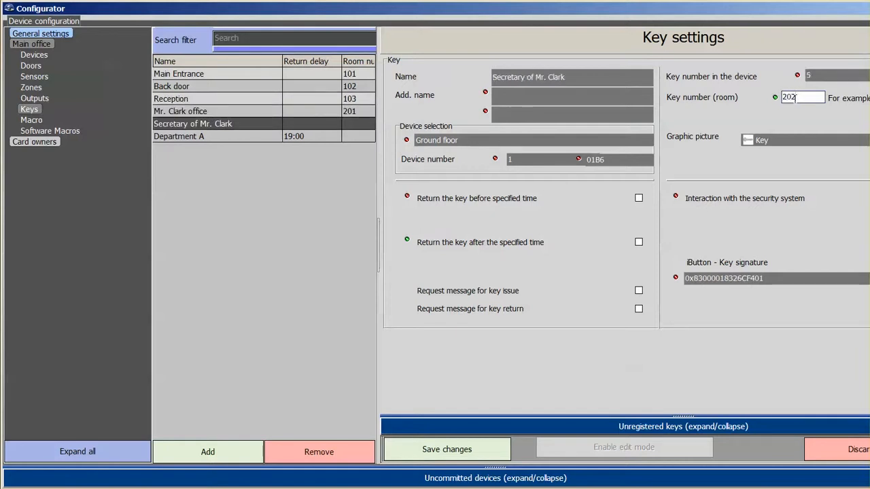
{"action": "key", "text": "Return"}
{"action": "left_click", "coordinate": [461, 437]}
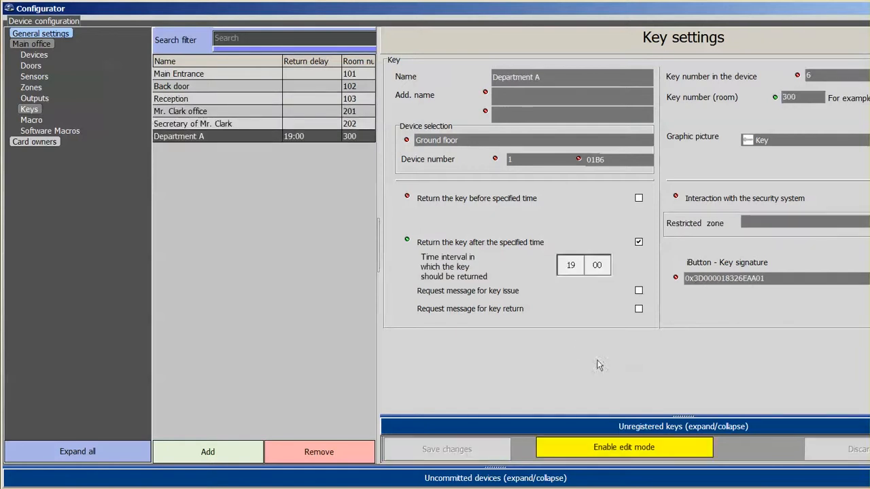
{"action": "left_click", "coordinate": [42, 35]}
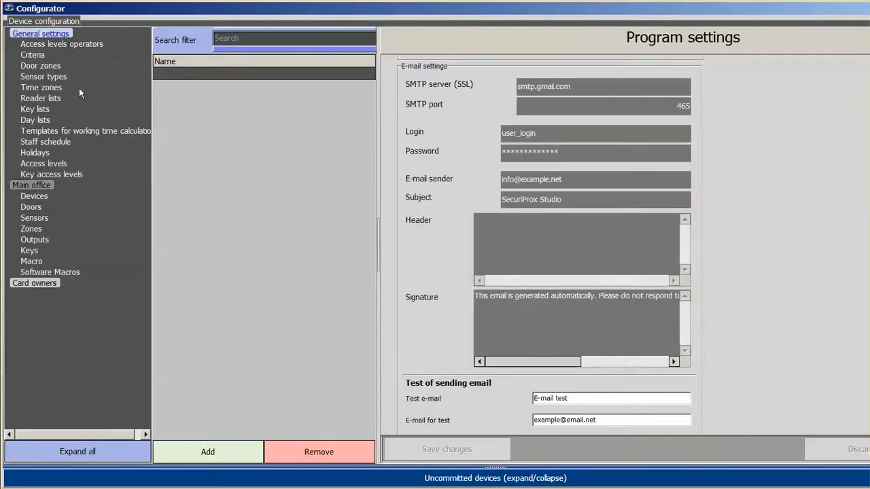
Go through the six keys, Main Entrance to Department A, in the Automatic 'All Keys' list.
{"action": "left_click", "coordinate": [33, 111]}
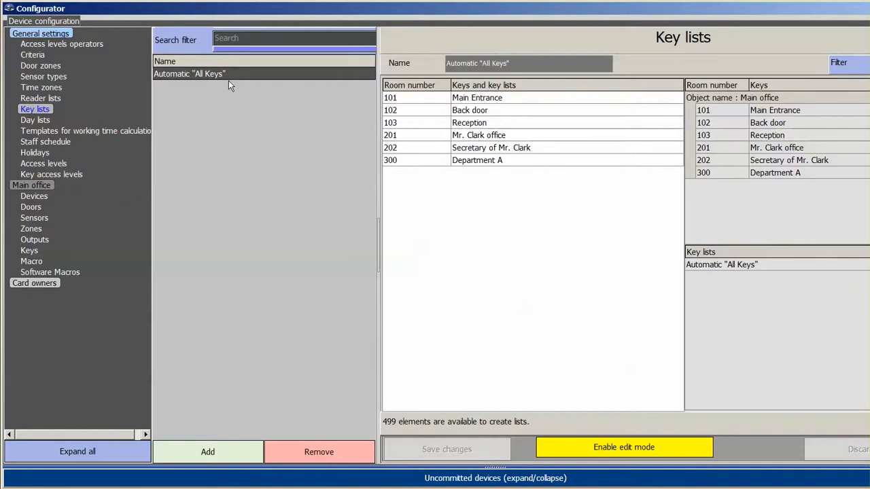
{"action": "left_click", "coordinate": [480, 97]}
{"action": "left_click", "coordinate": [481, 112]}
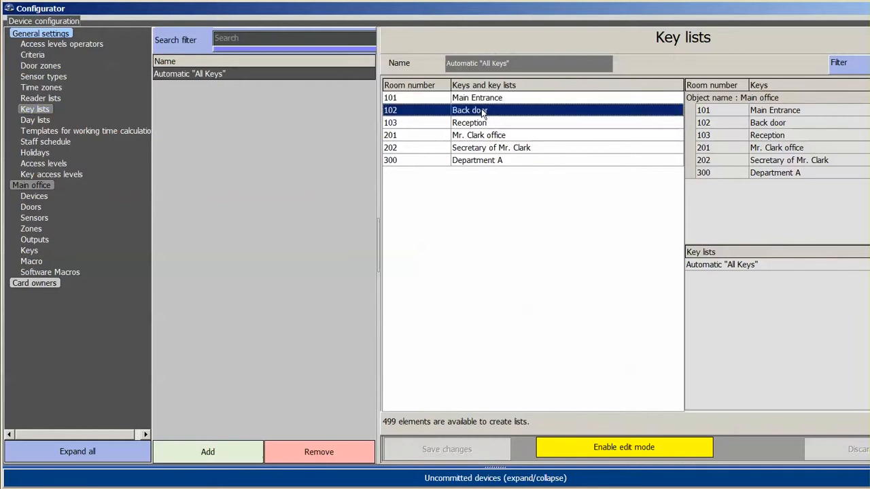
{"action": "left_click", "coordinate": [480, 127]}
{"action": "left_click", "coordinate": [478, 144]}
{"action": "left_click", "coordinate": [475, 138]}
{"action": "left_click", "coordinate": [476, 161]}
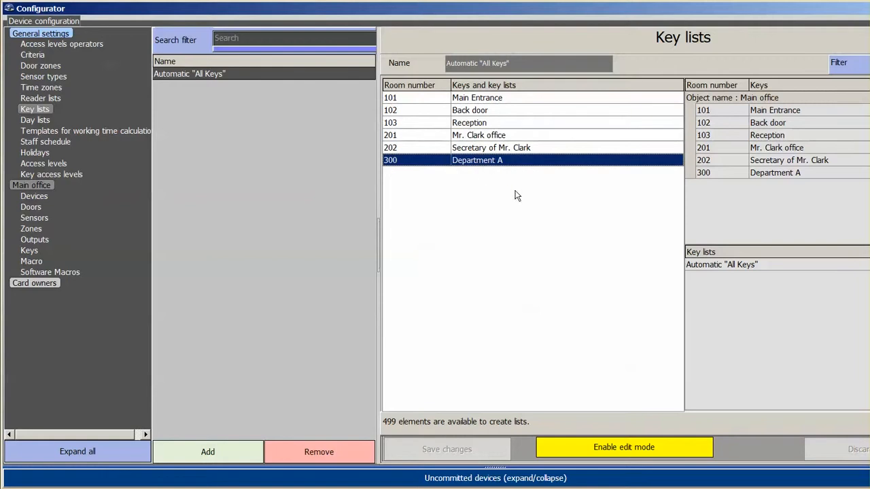
{"action": "left_click", "coordinate": [279, 177]}
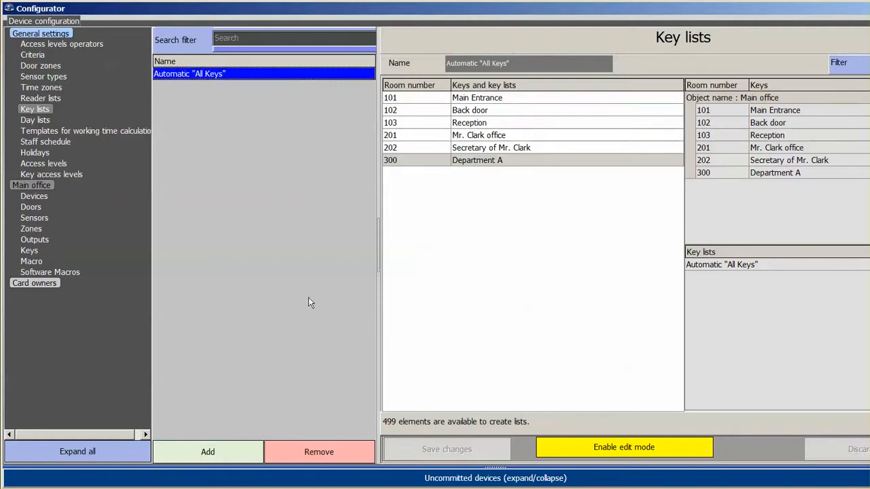
Create and save key list 'List First floor' with Main Entrance, Back door and Reception.
{"action": "left_click", "coordinate": [201, 448]}
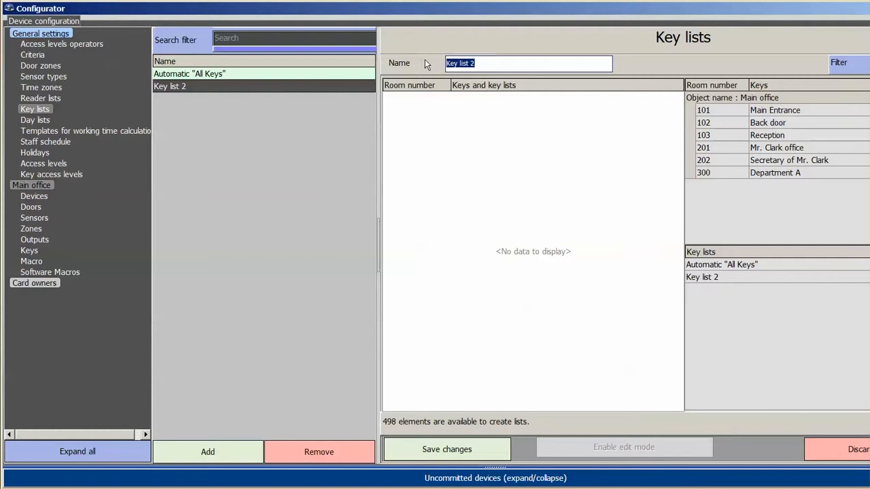
{"action": "type", "text": "First floor"}
{"action": "double_click", "coordinate": [771, 112]}
{"action": "double_click", "coordinate": [774, 125]}
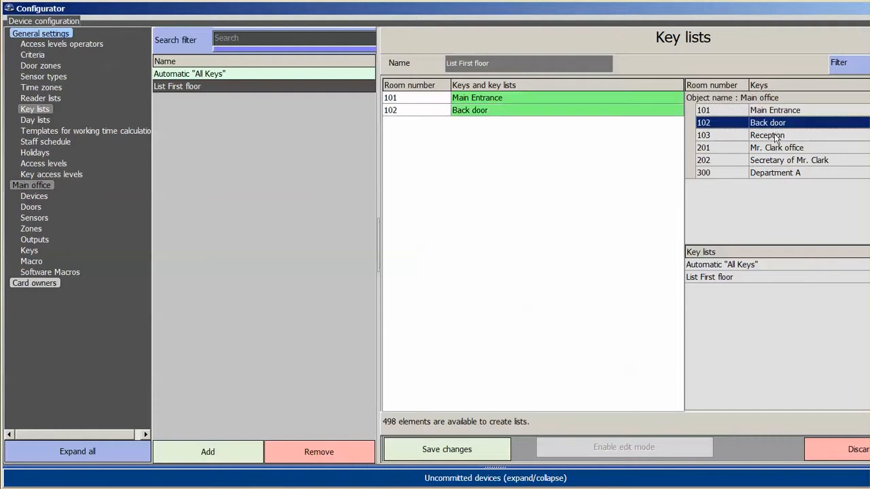
{"action": "double_click", "coordinate": [776, 138]}
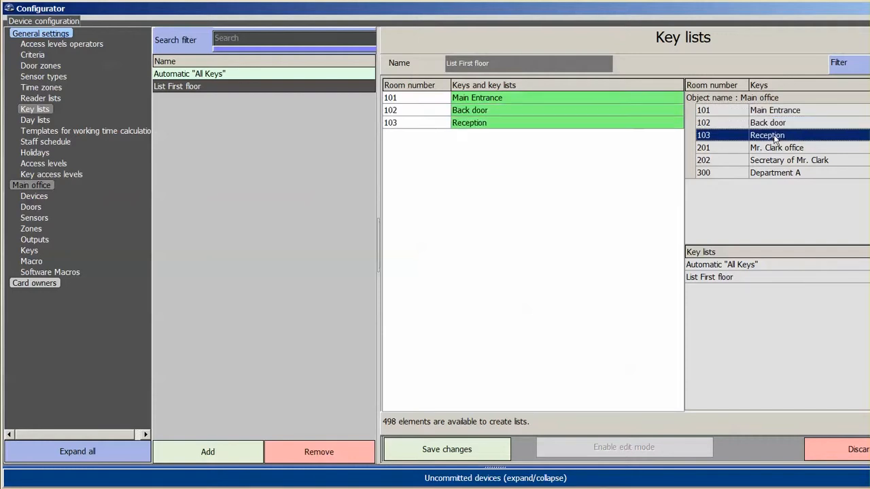
{"action": "left_click", "coordinate": [462, 453]}
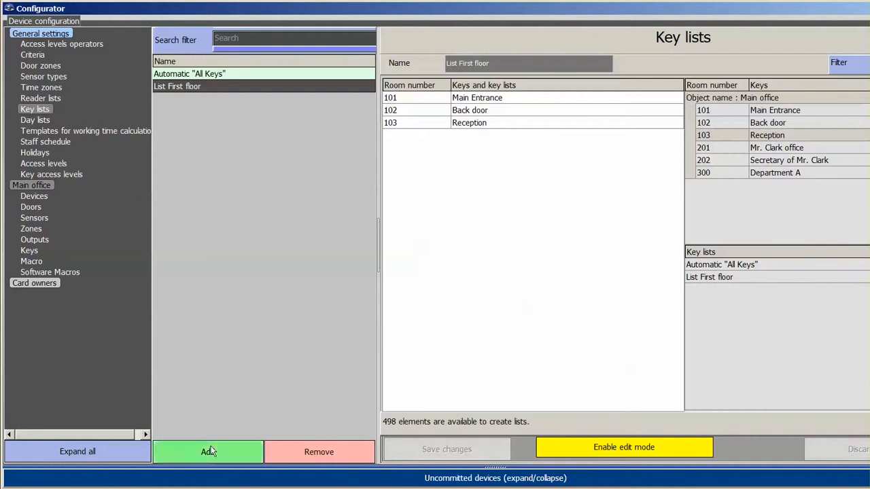
{"action": "left_click", "coordinate": [206, 454]}
Name the new key lists 'List Second floor' and 'List Building'.
{"action": "left_click", "coordinate": [508, 63]}
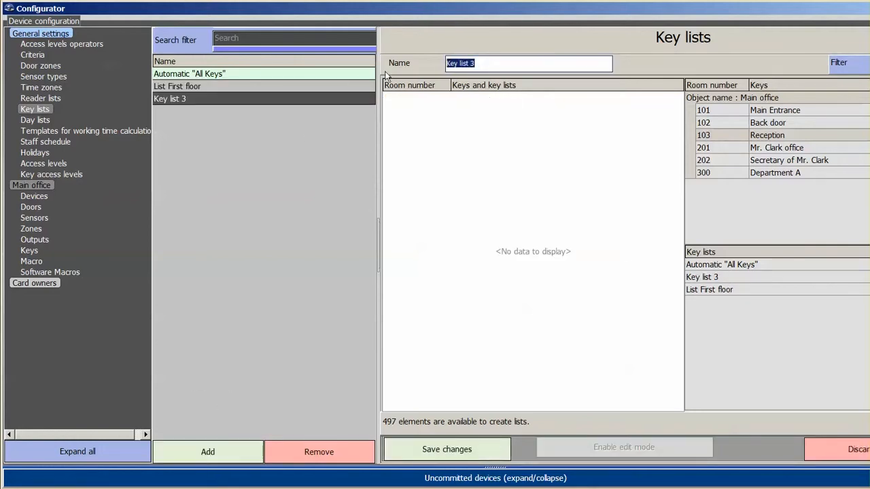
{"action": "type", "text": "s"}
{"action": "key", "text": "Return"}
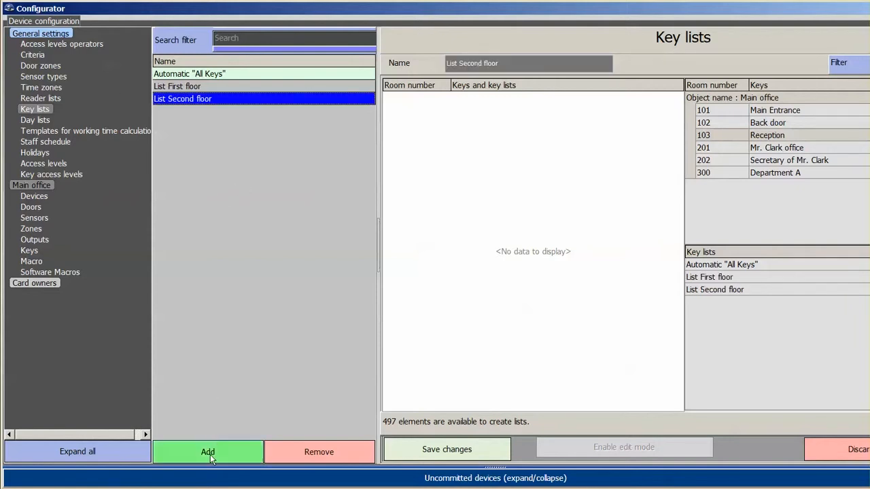
{"action": "left_click", "coordinate": [208, 454]}
{"action": "left_click_drag", "start_coordinate": [482, 62], "coordinate": [392, 61]}
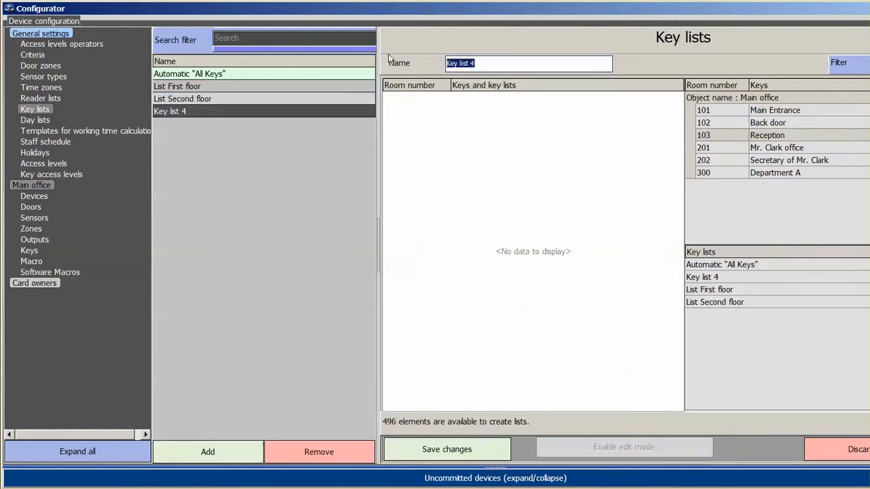
{"action": "type", "text": "Building"}
{"action": "key", "text": "Return"}
Add keys 201 Mr. Clark office and 202 Secretary of Mr. Clark to List Second floor.
{"action": "left_click", "coordinate": [208, 100]}
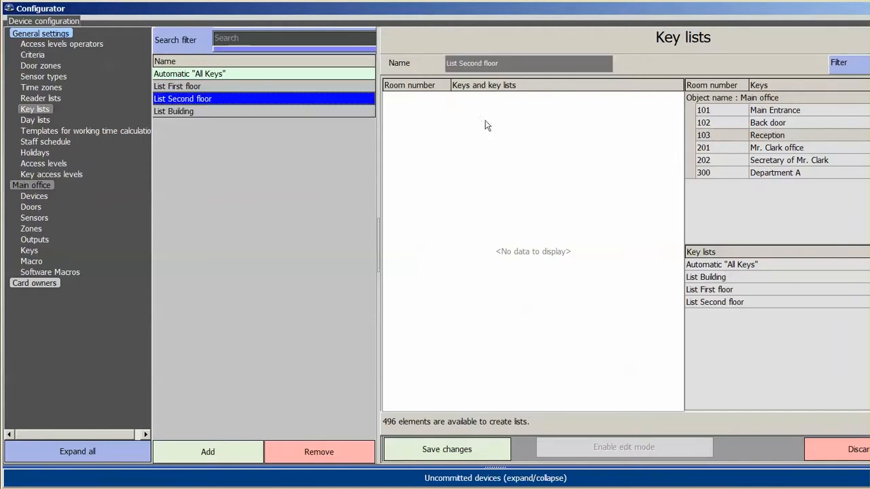
{"action": "double_click", "coordinate": [780, 149]}
{"action": "double_click", "coordinate": [782, 162]}
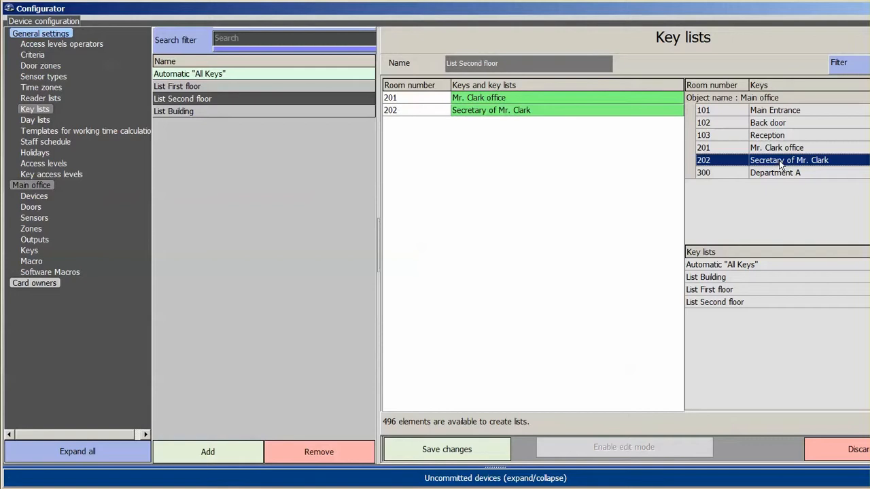
{"action": "left_click", "coordinate": [193, 112]}
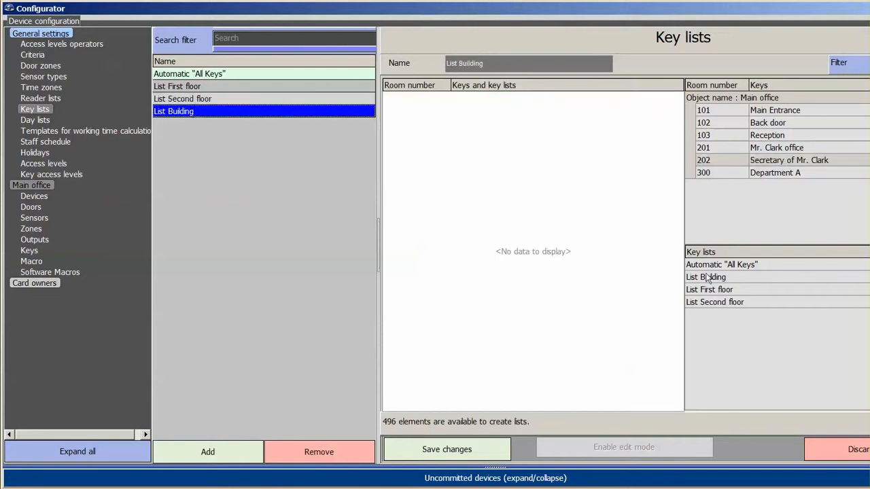
{"action": "left_click", "coordinate": [728, 292]}
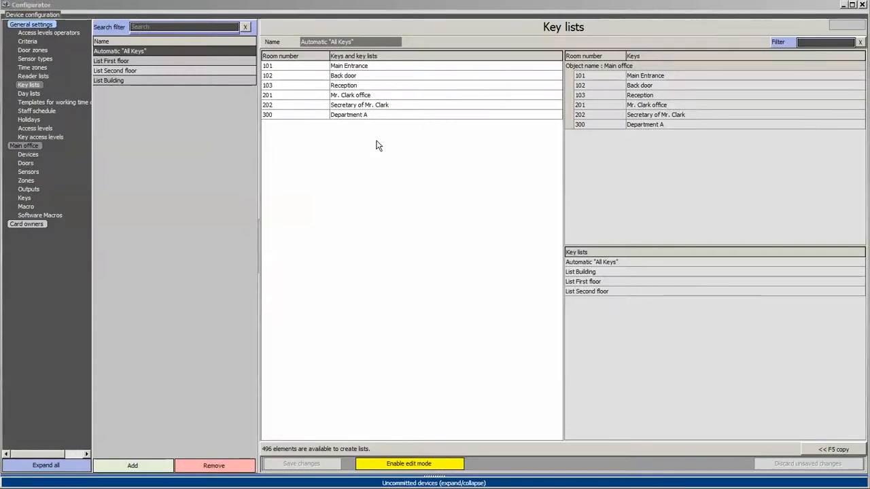
Create a new time zone with periods 08:00–12:00 and 13:00–18:00.
{"action": "left_click", "coordinate": [33, 68]}
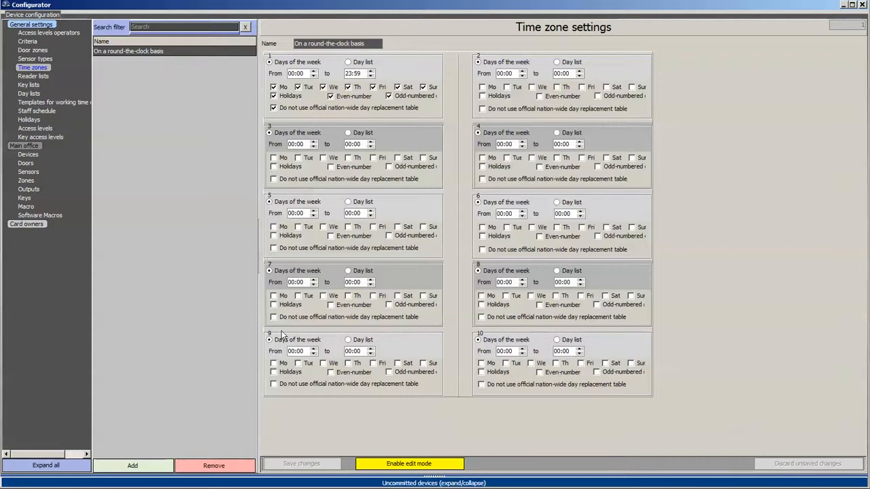
{"action": "left_click", "coordinate": [134, 466]}
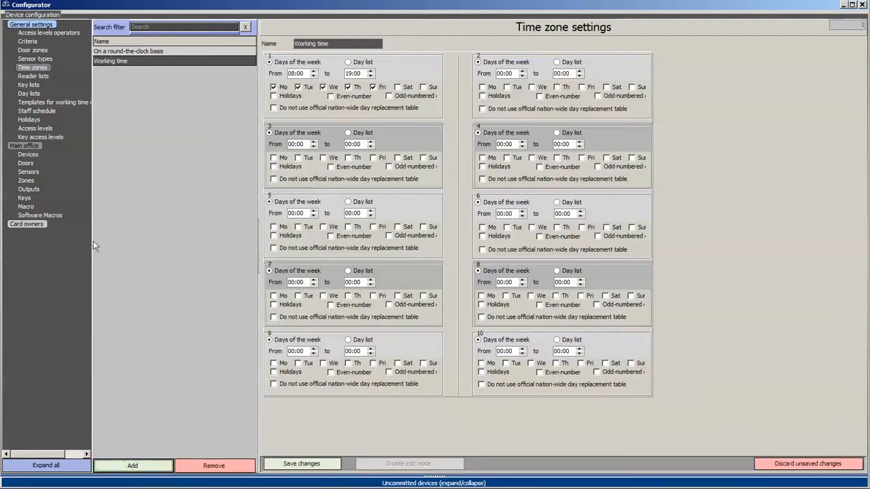
{"action": "left_click", "coordinate": [348, 73]}
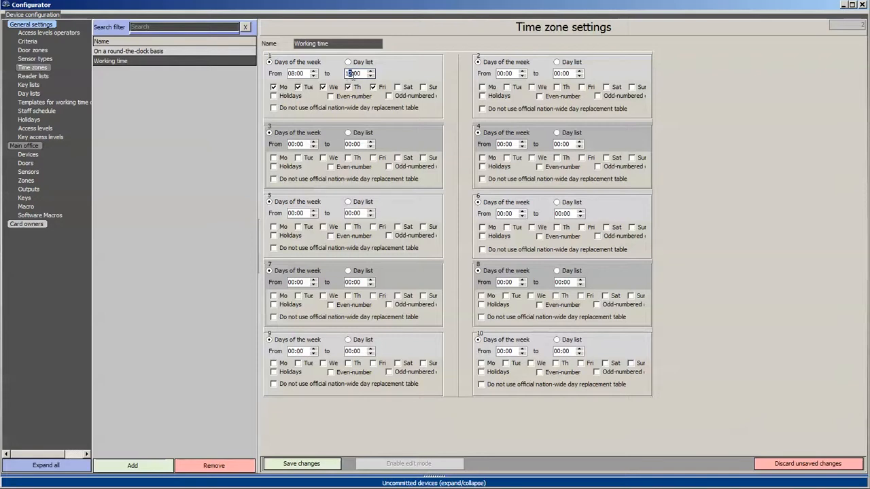
{"action": "left_click", "coordinate": [292, 145]}
{"action": "type", "text": "13"}
{"action": "left_click", "coordinate": [350, 144]}
{"action": "type", "text": "2"}
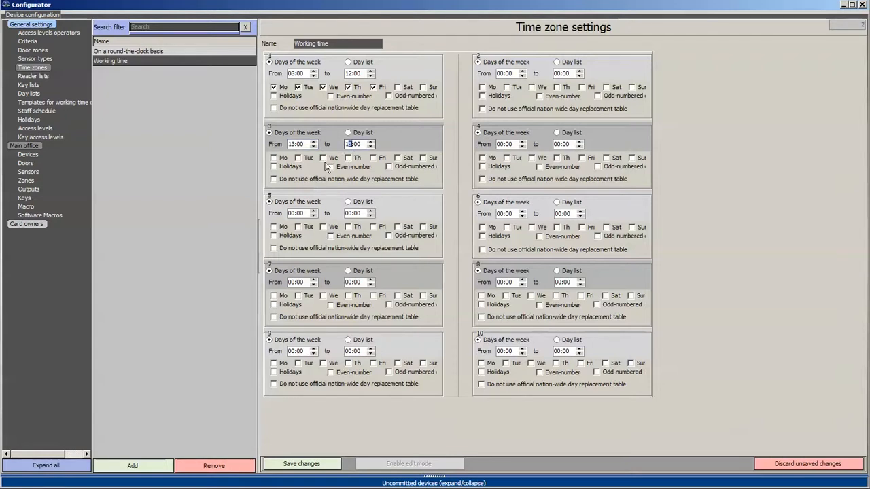
Apply the 13:00–18:00 period Monday through Friday and save the Working time zone.
{"action": "left_click", "coordinate": [273, 158]}
{"action": "left_click", "coordinate": [297, 157]}
{"action": "left_click", "coordinate": [323, 158]}
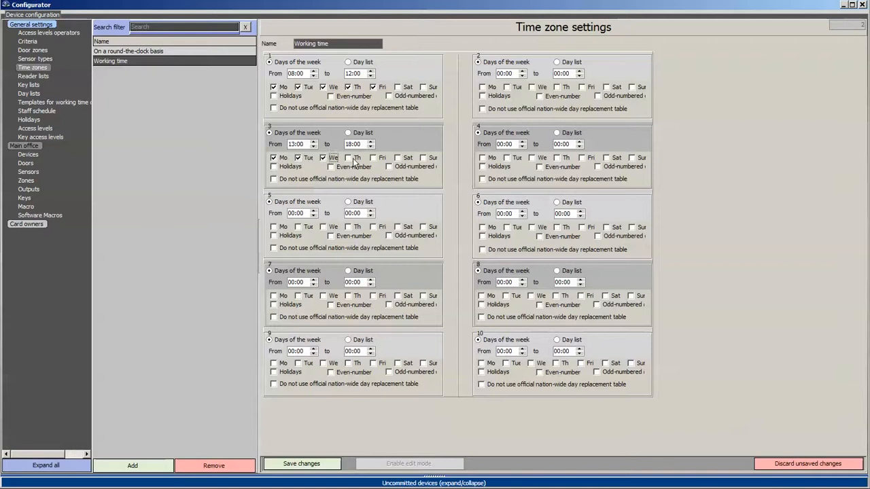
{"action": "left_click", "coordinate": [348, 157]}
{"action": "left_click", "coordinate": [373, 158]}
{"action": "left_click", "coordinate": [303, 466]}
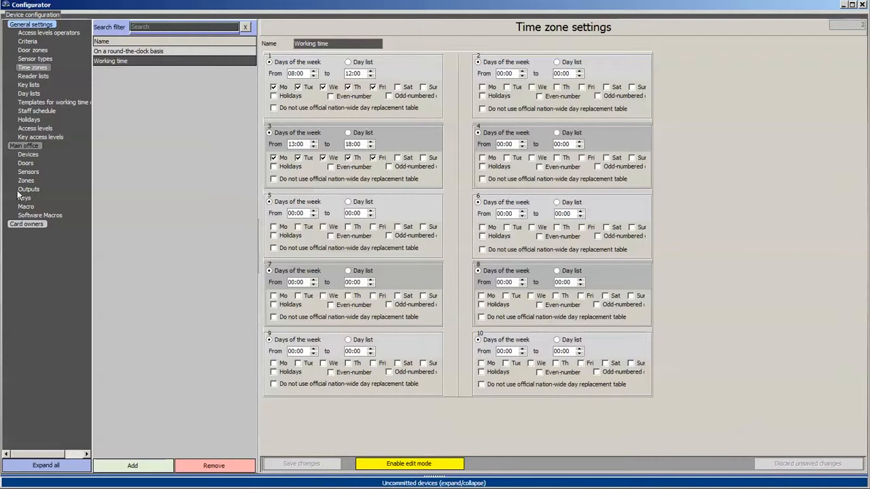
{"action": "left_click", "coordinate": [135, 466]}
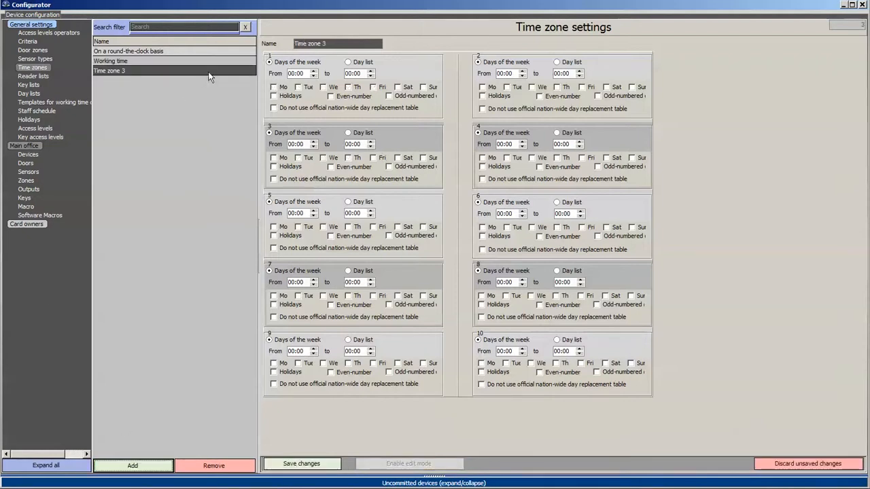
Switch the new time zone's first period to Day list and start a new day list.
{"action": "left_click", "coordinate": [348, 62]}
{"action": "left_click", "coordinate": [433, 104]}
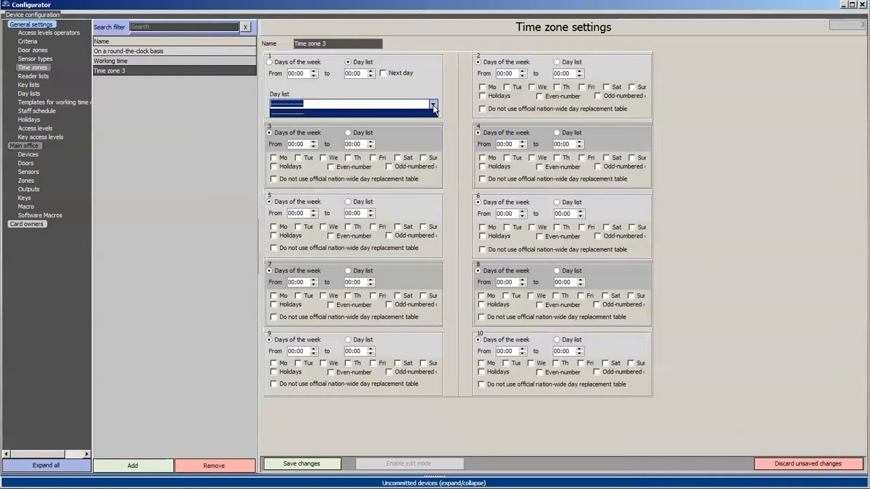
{"action": "left_click", "coordinate": [433, 106]}
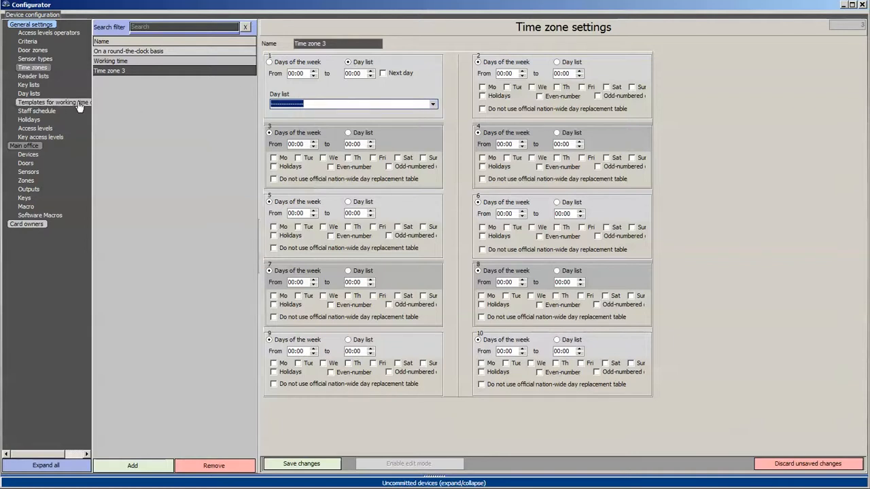
{"action": "left_click", "coordinate": [29, 94]}
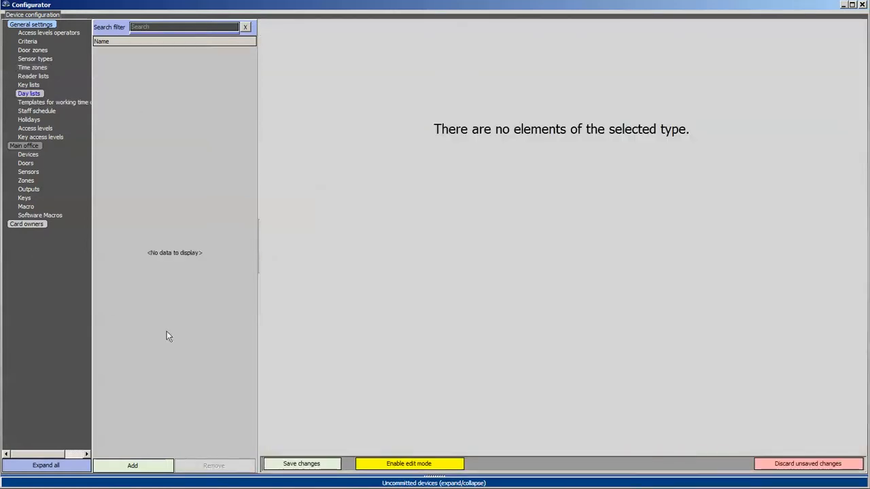
{"action": "left_click", "coordinate": [133, 465]}
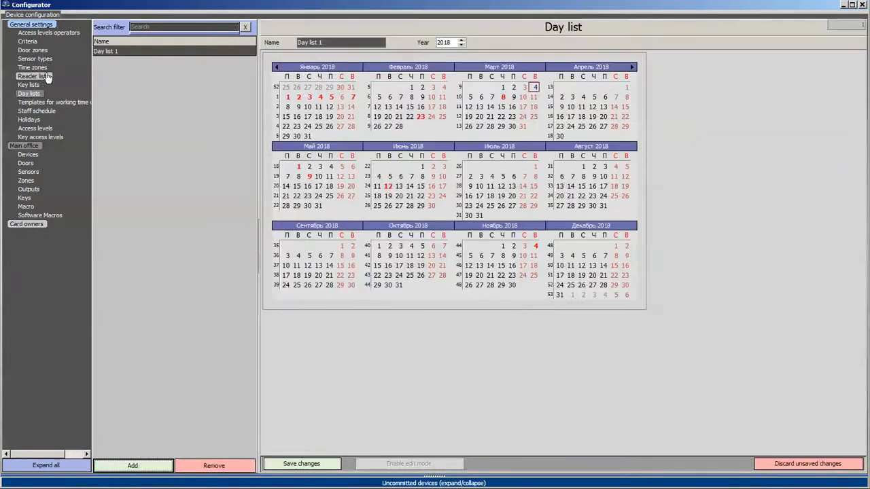
Mark the 1st of each month, January through November 2018, in the day list.
{"action": "left_click", "coordinate": [285, 96]}
{"action": "left_click", "coordinate": [411, 87], "text": "ctrl"}
{"action": "left_click", "coordinate": [501, 87], "text": "ctrl"}
{"action": "left_click", "coordinate": [625, 87], "text": "ctrl"}
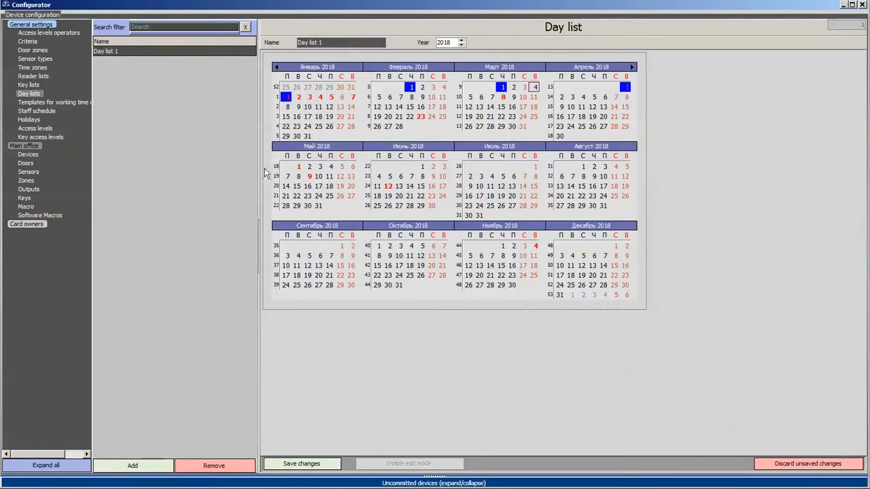
{"action": "left_click", "coordinate": [298, 167], "text": "ctrl"}
{"action": "left_click", "coordinate": [422, 166], "text": "ctrl"}
{"action": "left_click", "coordinate": [535, 166], "text": "ctrl"}
{"action": "left_click", "coordinate": [583, 166], "text": "ctrl"}
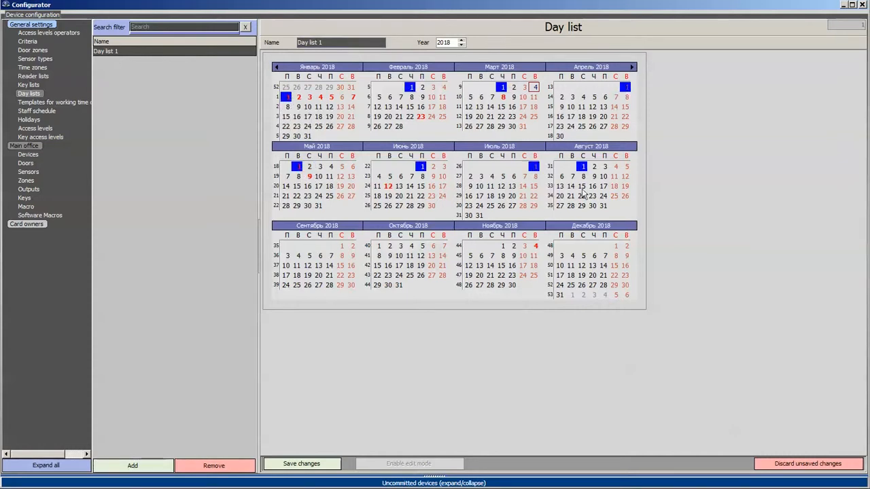
{"action": "left_click", "coordinate": [341, 245], "text": "ctrl"}
{"action": "left_click", "coordinate": [379, 246], "text": "ctrl"}
{"action": "left_click", "coordinate": [502, 245], "text": "ctrl"}
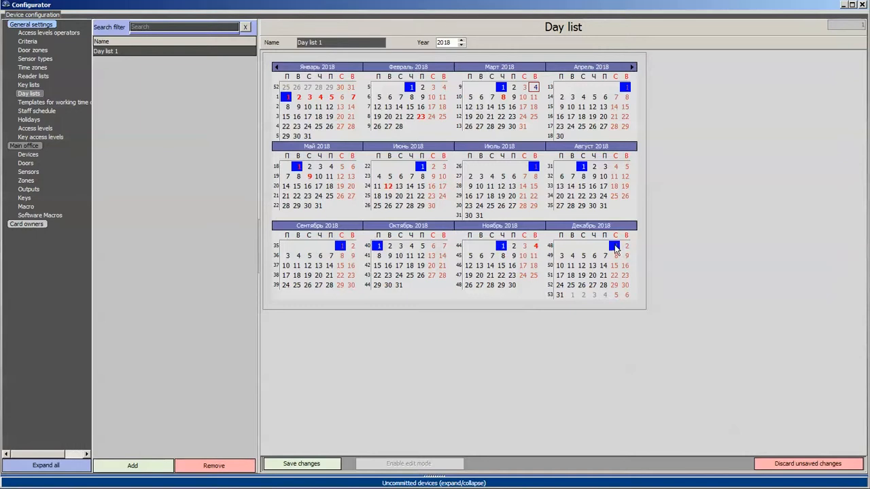
Name the day list 'First day of the month' and save it.
{"action": "left_click_drag", "start_coordinate": [349, 44], "coordinate": [230, 51]}
{"action": "type", "text": "Firt"}
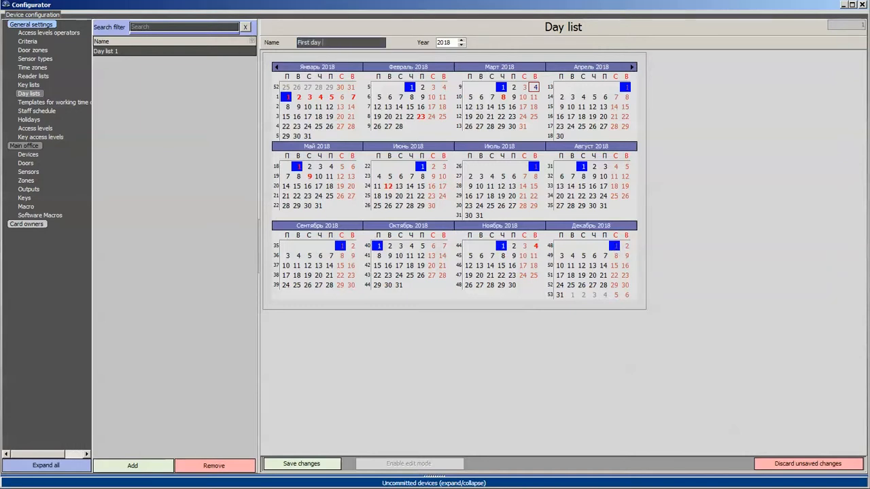
{"action": "left_click", "coordinate": [306, 462]}
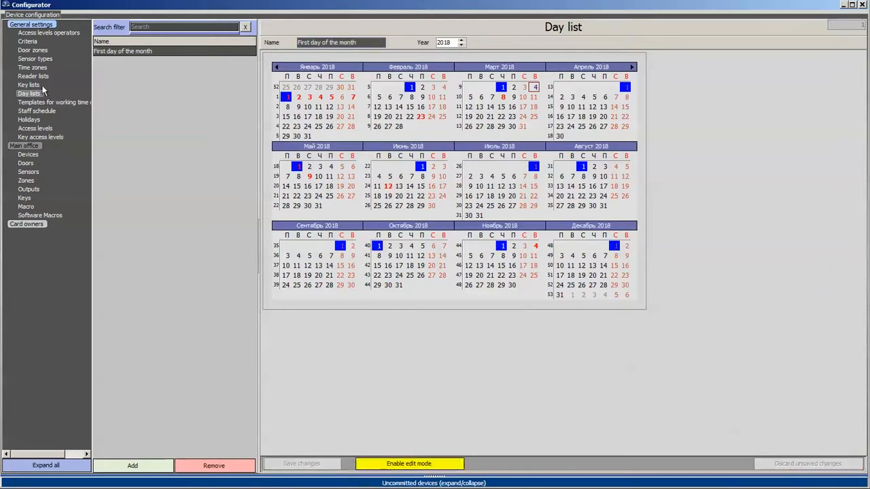
{"action": "left_click", "coordinate": [32, 67]}
{"action": "left_click", "coordinate": [179, 71]}
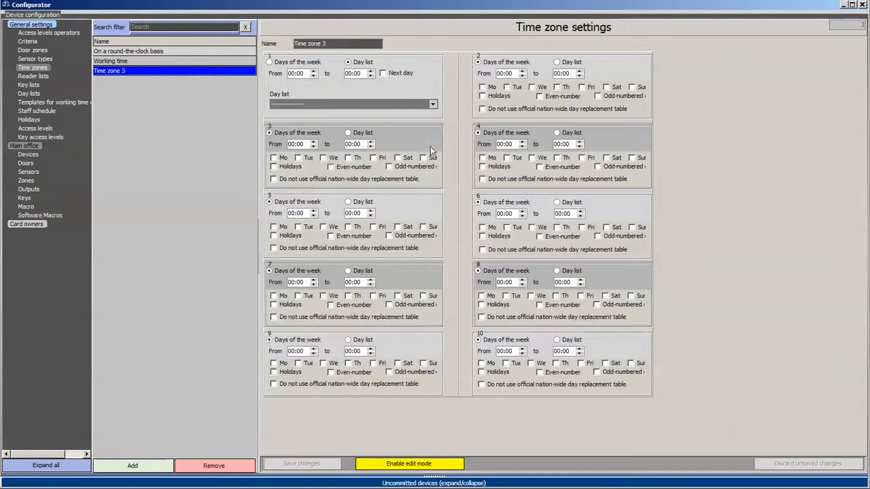
Set period 1 to the First day of the month day list, 08:00–18:00, and save.
{"action": "left_click", "coordinate": [434, 104]}
{"action": "left_click", "coordinate": [393, 121]}
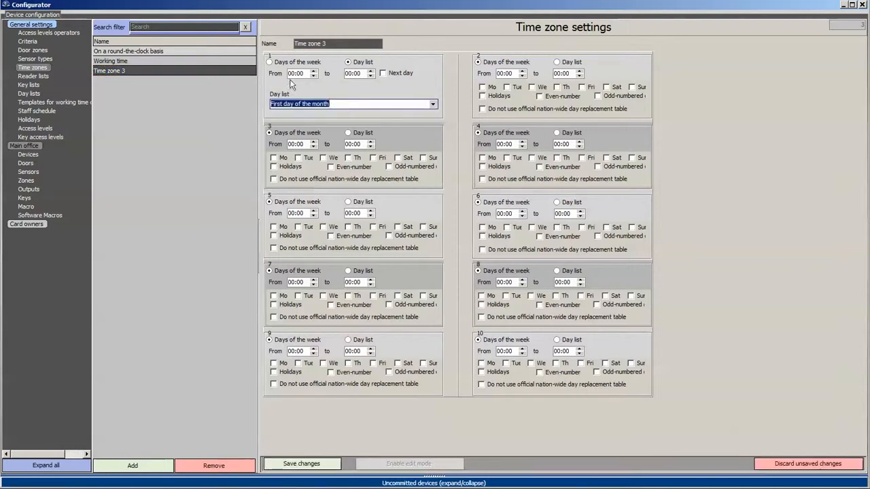
{"action": "left_click", "coordinate": [294, 74]}
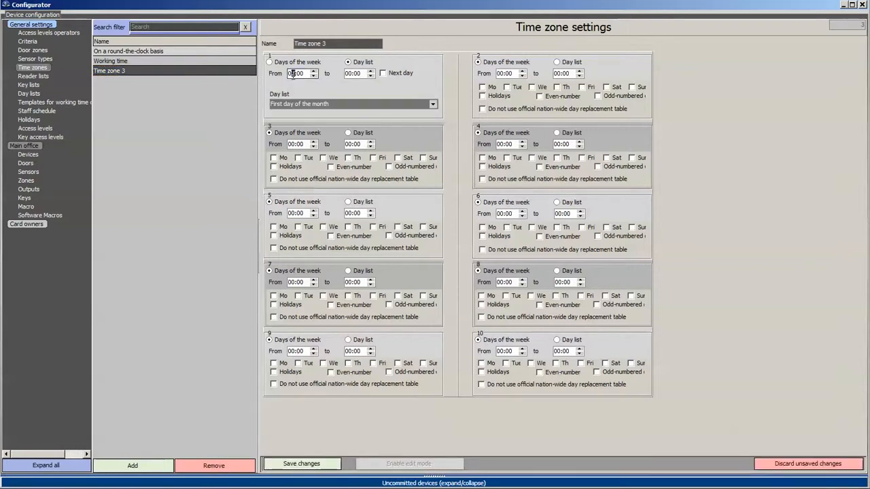
{"action": "left_click", "coordinate": [348, 75]}
{"action": "type", "text": "18"}
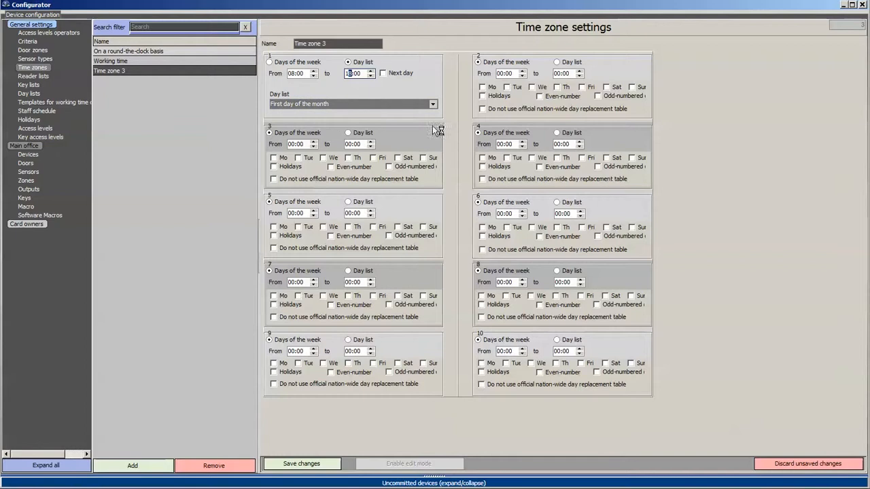
{"action": "left_click", "coordinate": [301, 463]}
Rename Time zone 3 to 'First day of the month' and save it.
{"action": "left_click_drag", "start_coordinate": [295, 43], "coordinate": [381, 43]}
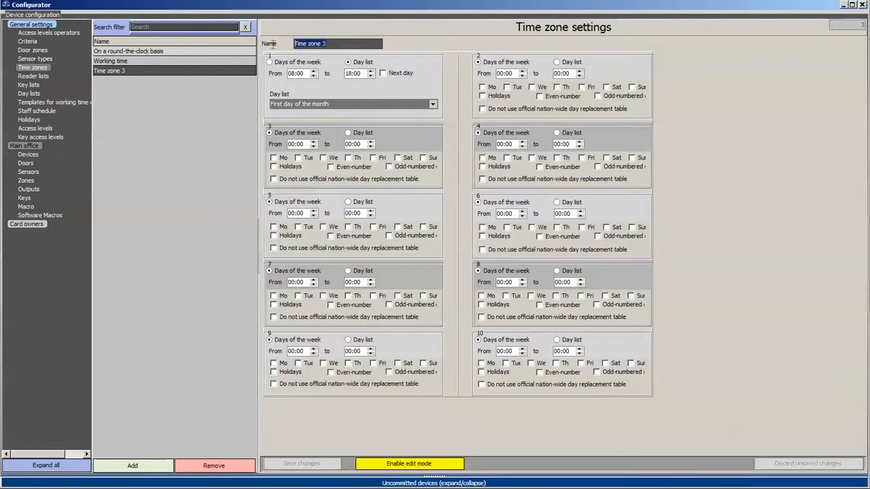
{"action": "type", "text": "First day of the month"}
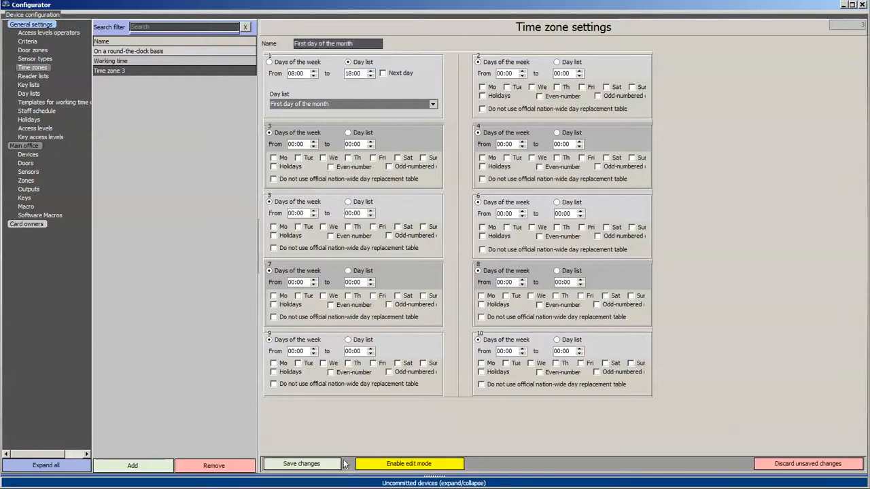
{"action": "left_click", "coordinate": [302, 464]}
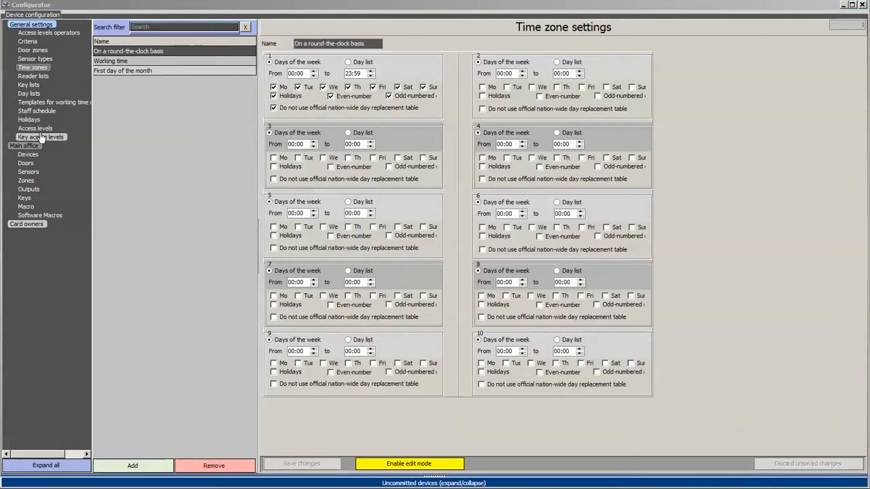
{"action": "left_click", "coordinate": [66, 140]}
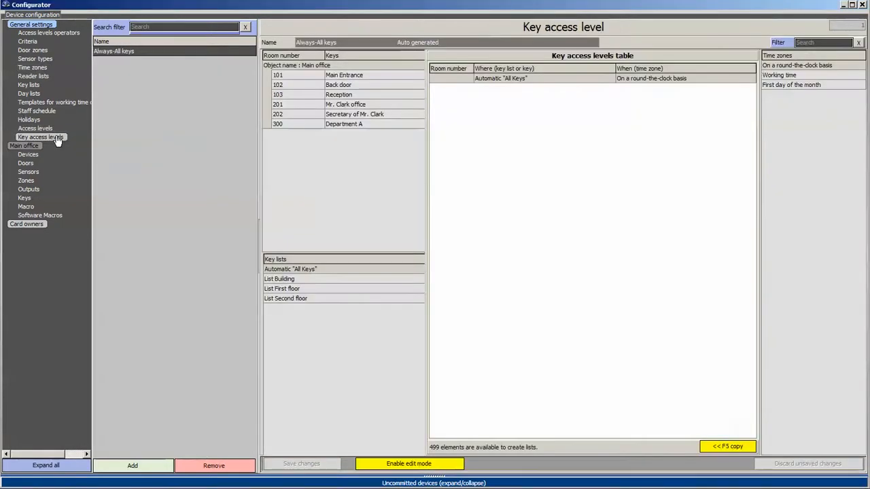
Create a key access level named after the employee, granting rooms 201 and 202 during Working time.
{"action": "left_click", "coordinate": [134, 467]}
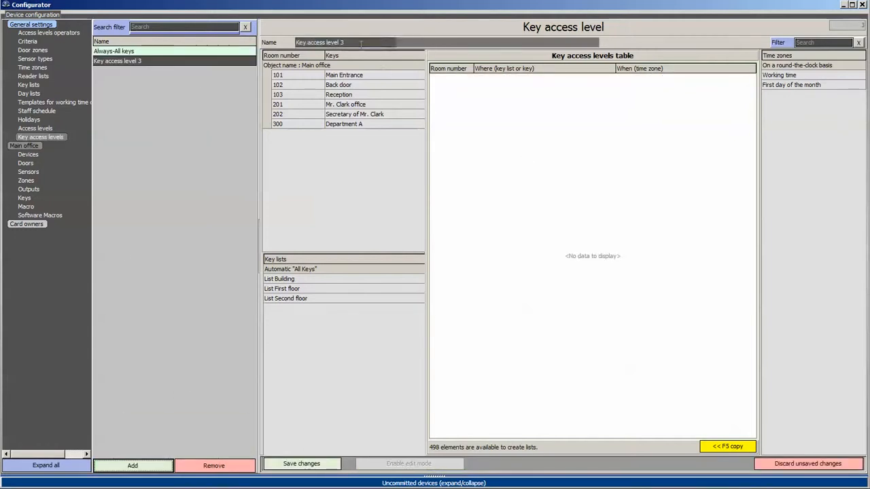
{"action": "type", "text": "Mr"}
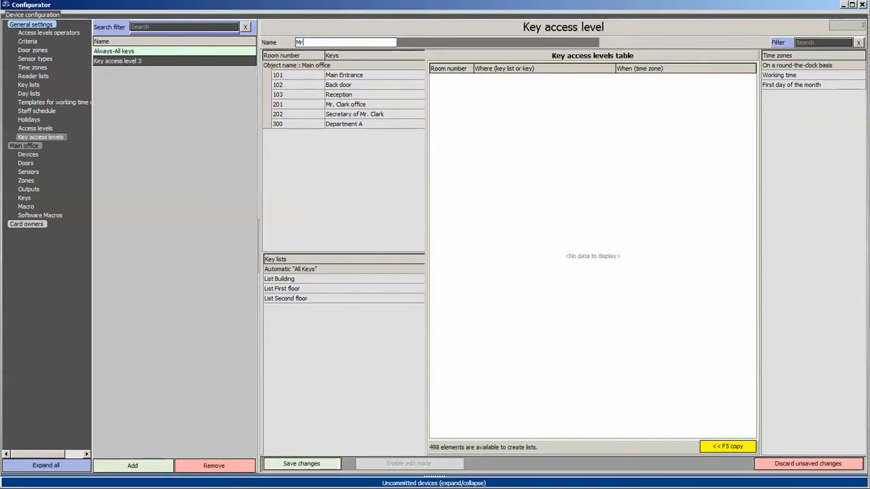
{"action": "type", "text": ". Clark"}
{"action": "double_click", "coordinate": [359, 105]}
{"action": "double_click", "coordinate": [360, 114]}
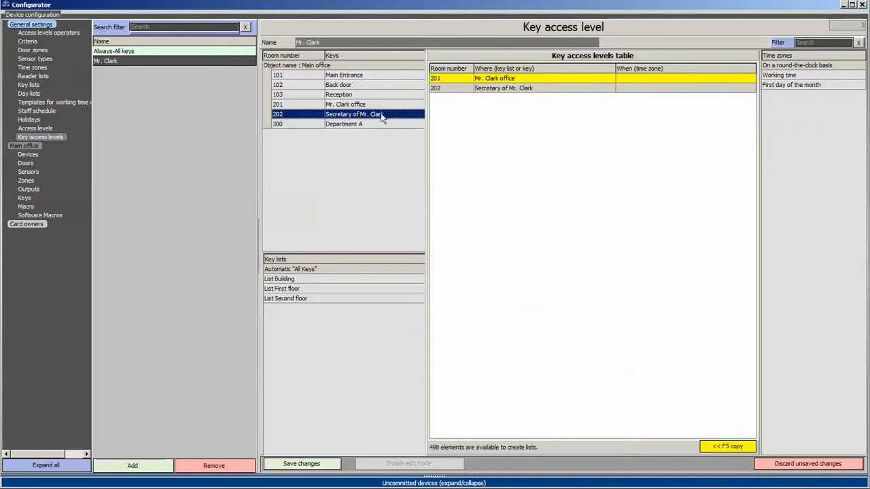
{"action": "double_click", "coordinate": [789, 75]}
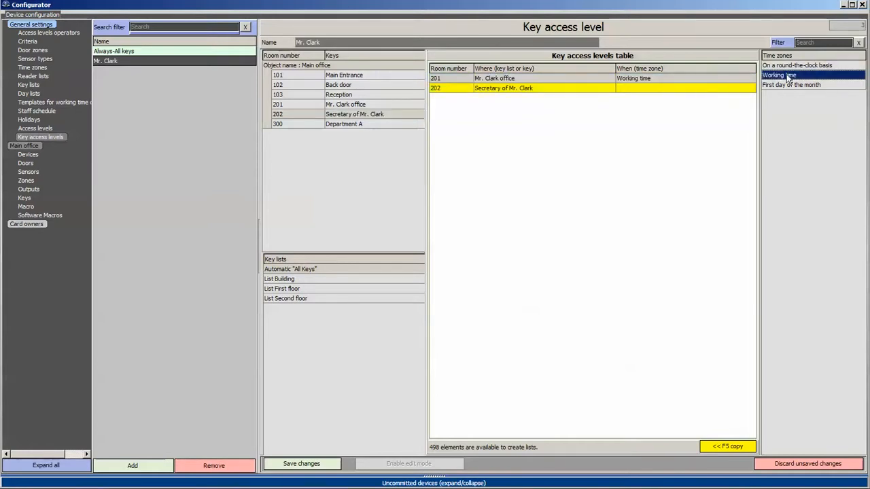
{"action": "left_click_drag", "start_coordinate": [787, 76], "coordinate": [715, 89]}
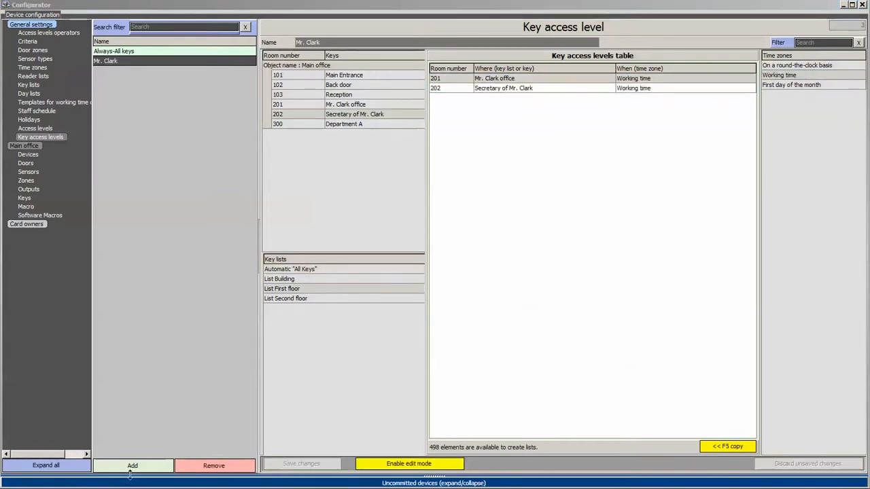
{"action": "left_click", "coordinate": [130, 468]}
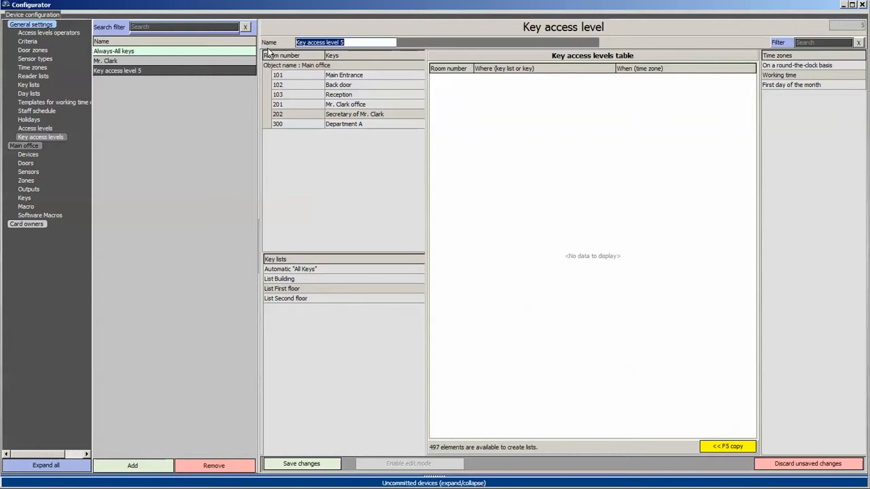
Name the level 'Security' and add List First floor, removing the accidental duplicate row.
{"action": "type", "text": "Security"}
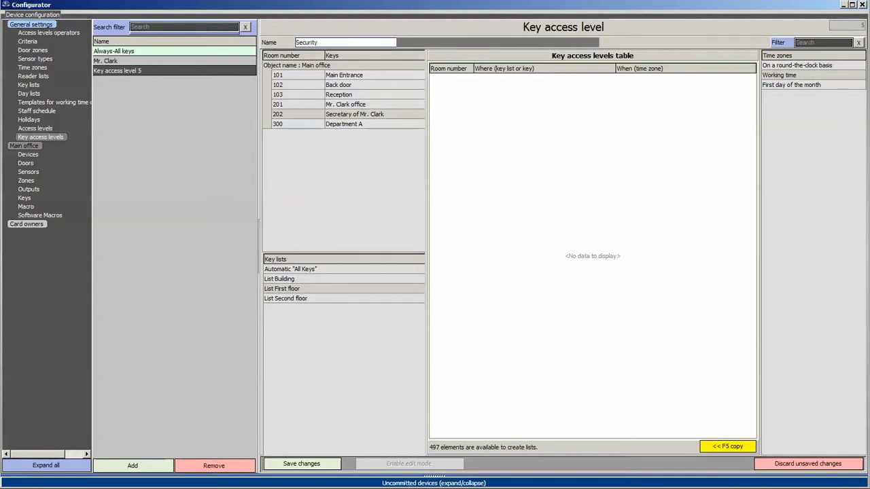
{"action": "left_click", "coordinate": [289, 289]}
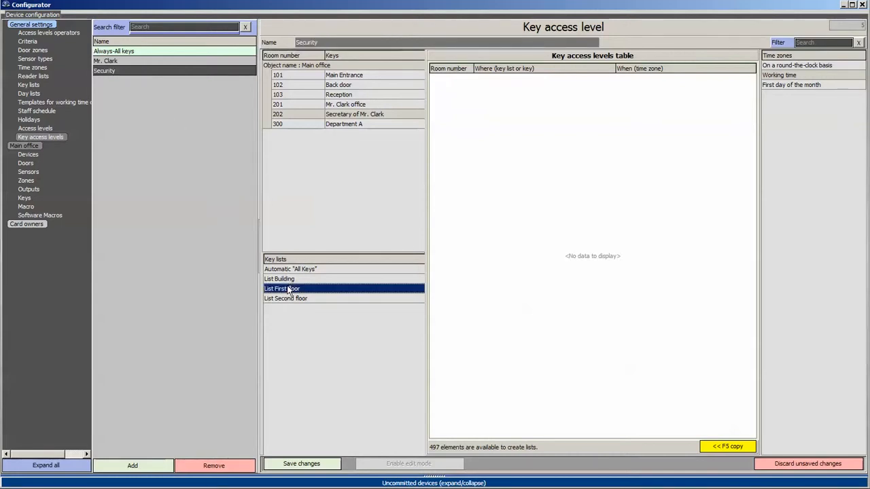
{"action": "left_click_drag", "start_coordinate": [288, 289], "coordinate": [462, 269]}
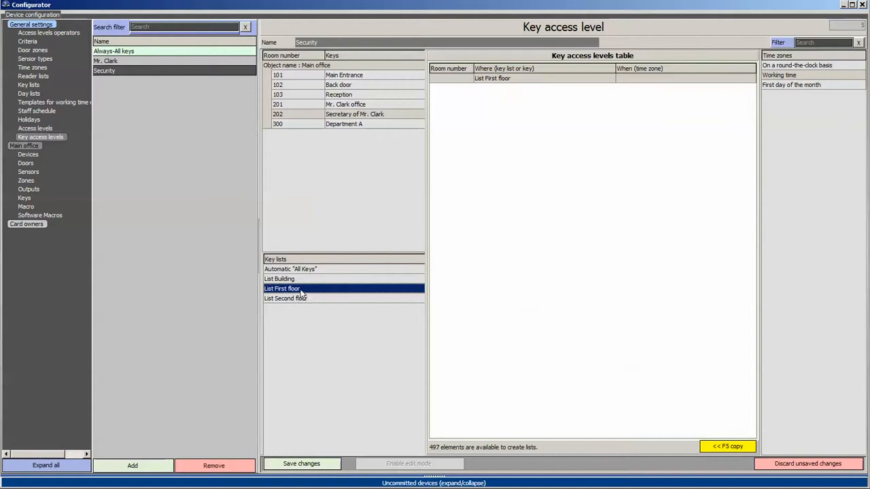
{"action": "left_click_drag", "start_coordinate": [303, 292], "coordinate": [509, 241]}
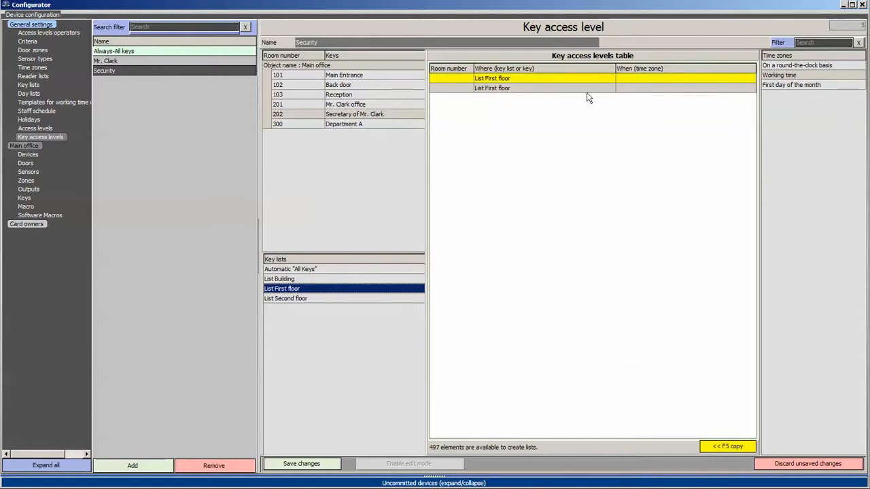
{"action": "right_click", "coordinate": [534, 91]}
{"action": "left_click", "coordinate": [561, 104]}
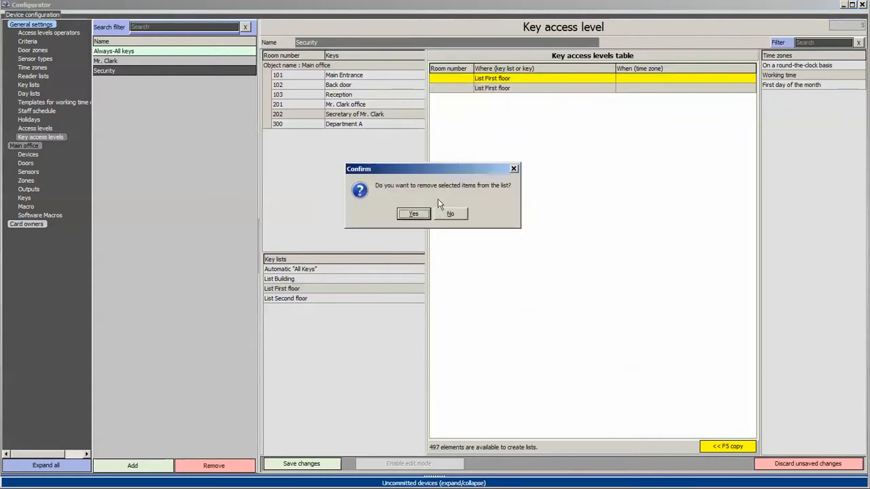
{"action": "left_click", "coordinate": [412, 215]}
Add List Second floor, give both lists round-the-clock access, and save.
{"action": "left_click", "coordinate": [298, 299]}
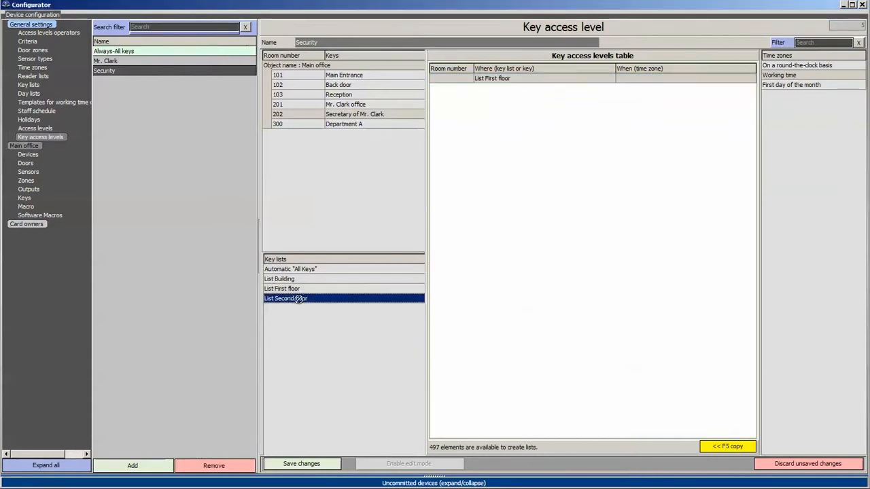
{"action": "left_click_drag", "start_coordinate": [486, 207], "coordinate": [487, 207]}
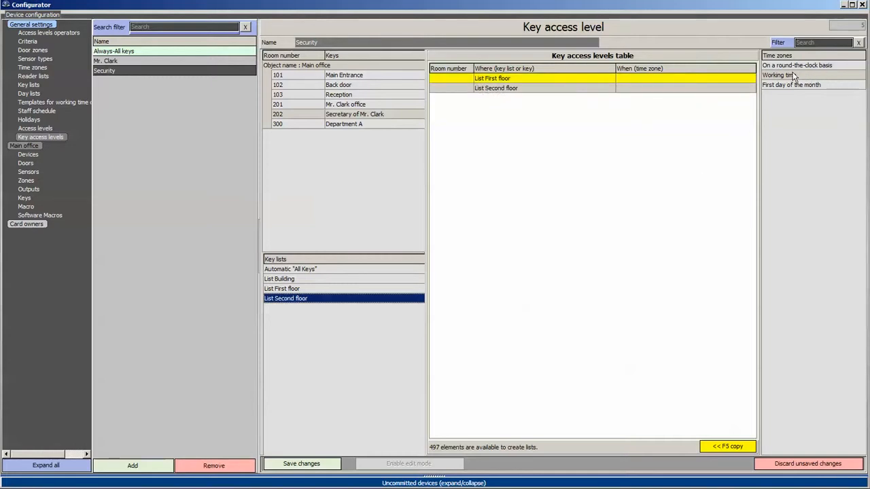
{"action": "left_click_drag", "start_coordinate": [786, 67], "coordinate": [656, 88]}
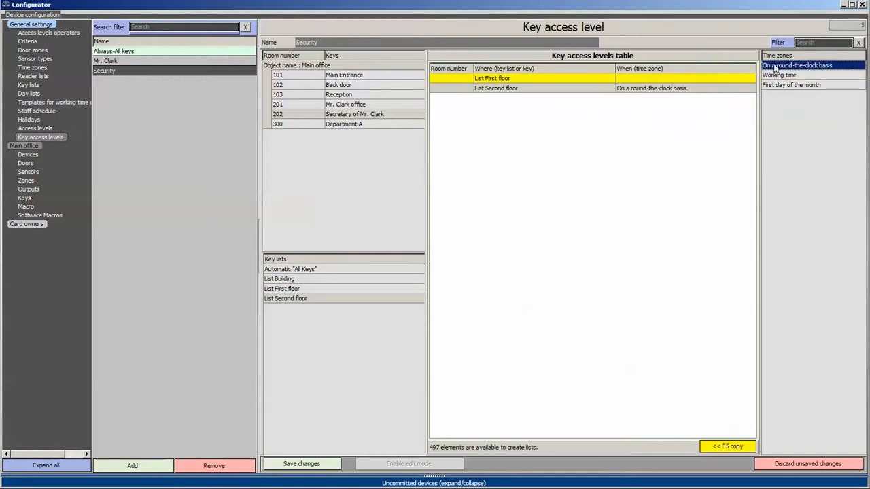
{"action": "left_click_drag", "start_coordinate": [777, 66], "coordinate": [724, 77]}
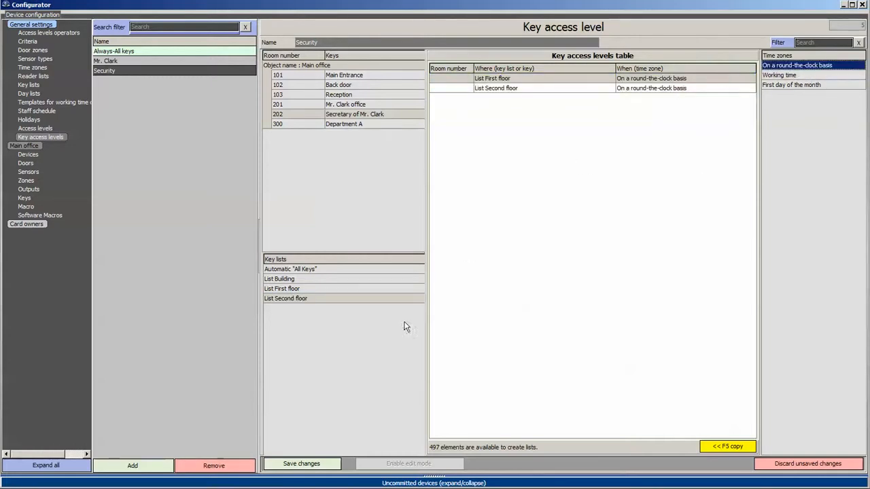
{"action": "left_click", "coordinate": [301, 464]}
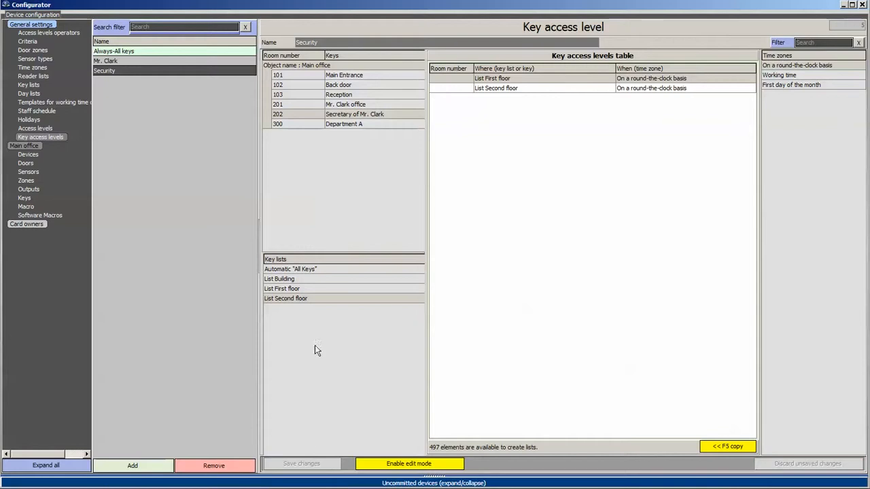
Create key access level 'Managers' with keys 101, 102, 103 and 300.
{"action": "left_click", "coordinate": [133, 466]}
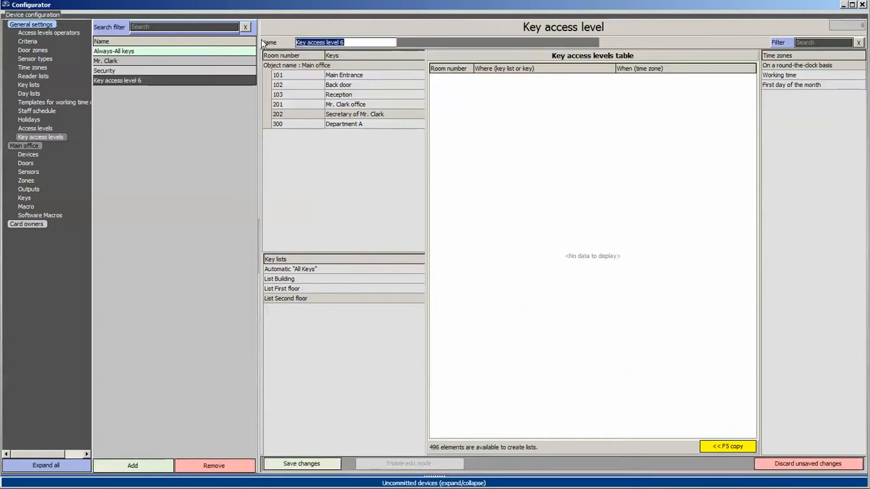
{"action": "type", "text": "Managers"}
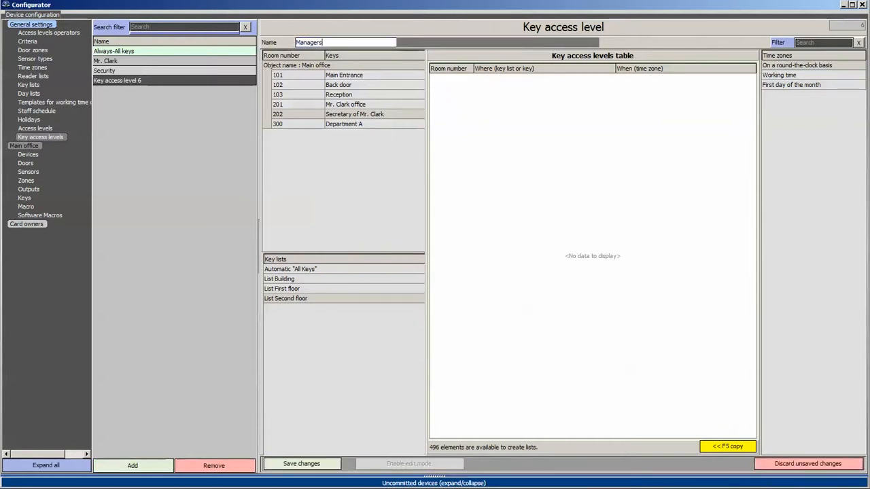
{"action": "key", "text": "Return"}
{"action": "double_click", "coordinate": [347, 76]}
{"action": "double_click", "coordinate": [343, 85]}
{"action": "double_click", "coordinate": [340, 95]}
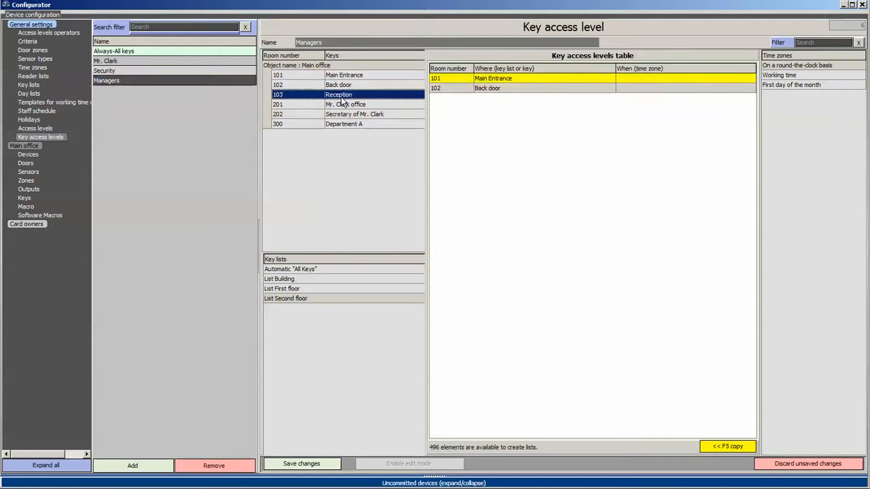
{"action": "left_click", "coordinate": [369, 125]}
{"action": "double_click", "coordinate": [369, 127]}
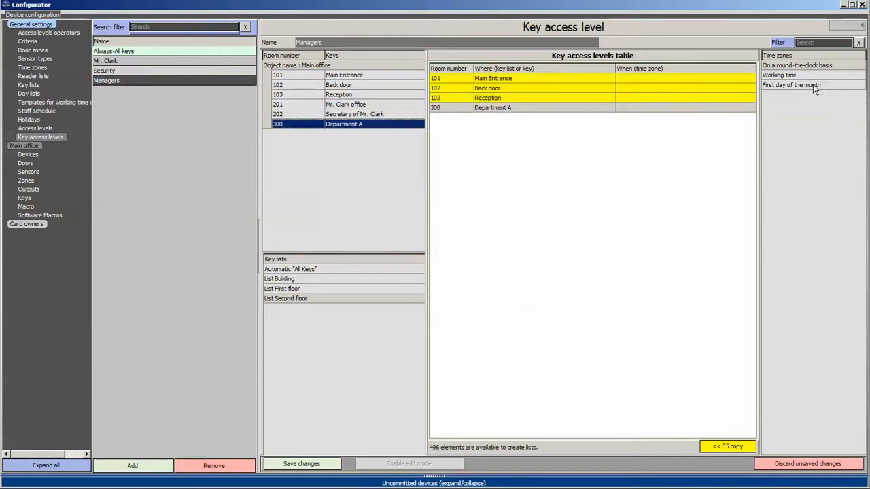
Give keys 101 and 102 round-the-clock access, 103 and 300 Working time, then save.
{"action": "left_click", "coordinate": [781, 65]}
{"action": "left_click", "coordinate": [687, 80]}
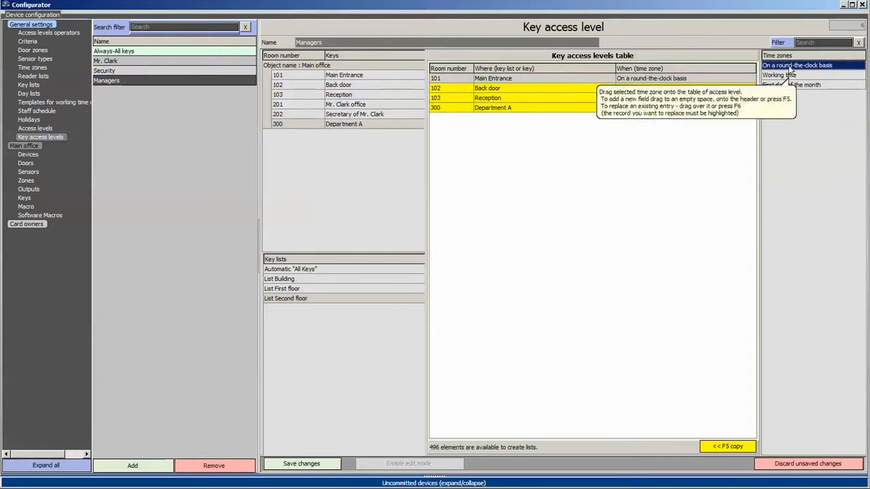
{"action": "left_click", "coordinate": [661, 88]}
{"action": "left_click", "coordinate": [779, 75]}
{"action": "left_click", "coordinate": [693, 99]}
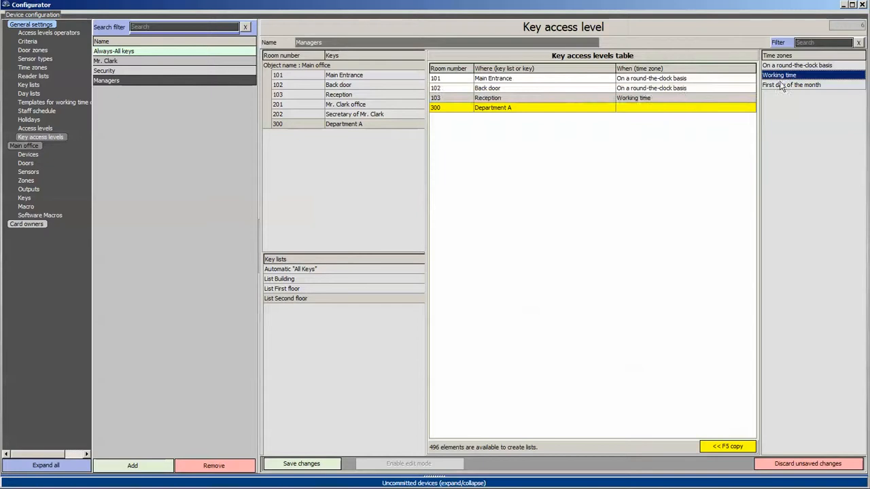
{"action": "left_click", "coordinate": [679, 107]}
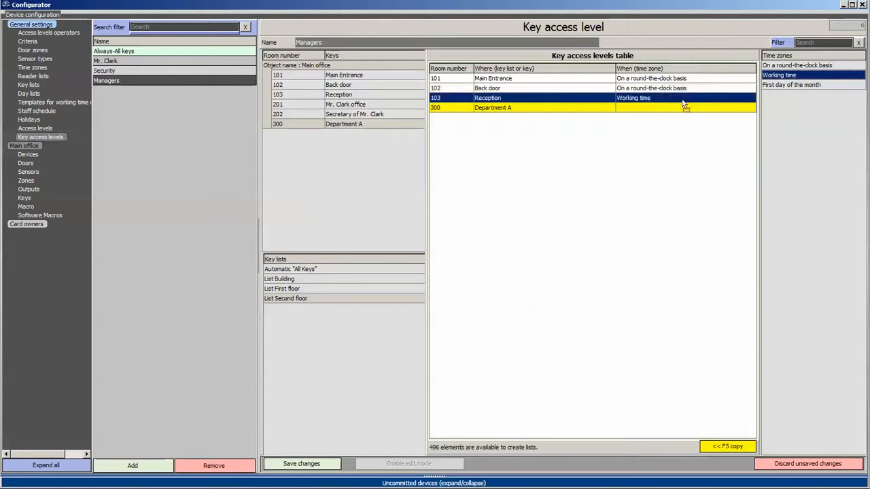
{"action": "left_click", "coordinate": [301, 463]}
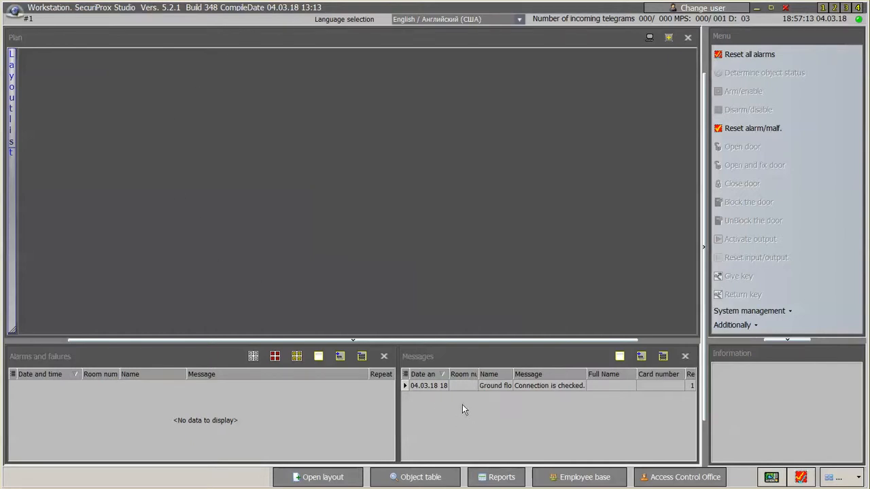
In Program settings, use the First Floor key management door reader on COM4 with HEX 8 bytes, and apply.
{"action": "left_click", "coordinate": [834, 479]}
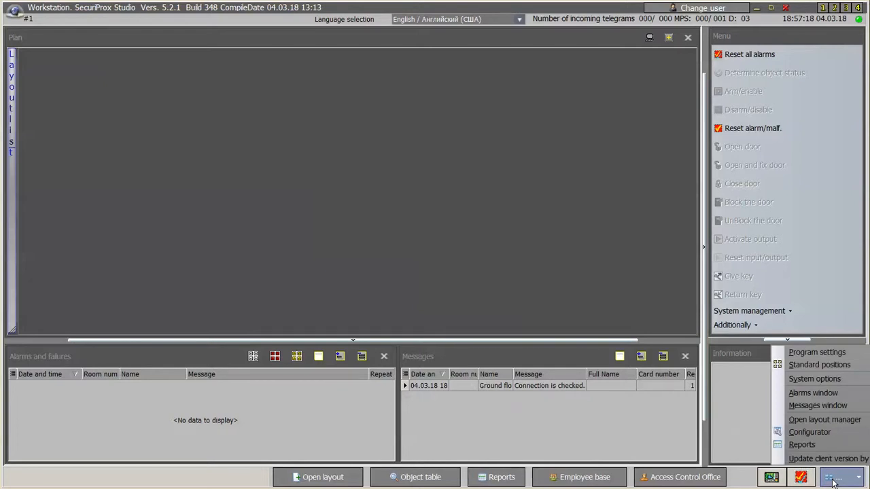
{"action": "left_click", "coordinate": [809, 354]}
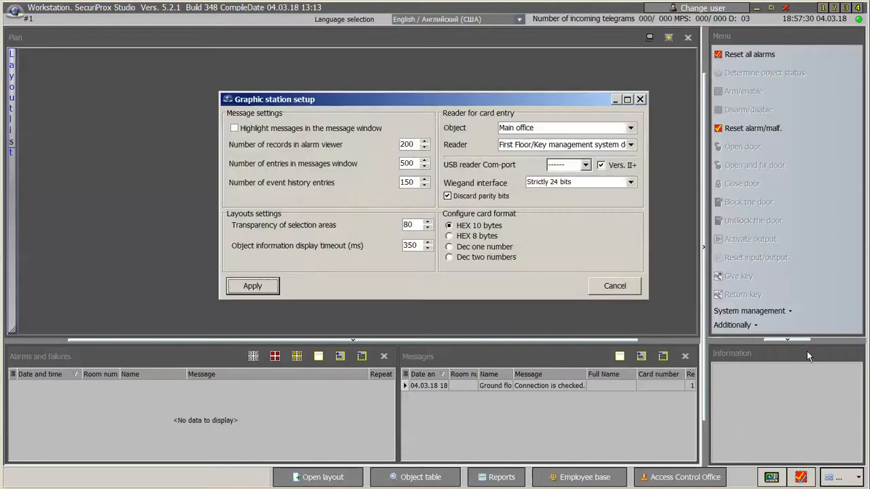
{"action": "left_click", "coordinate": [632, 145]}
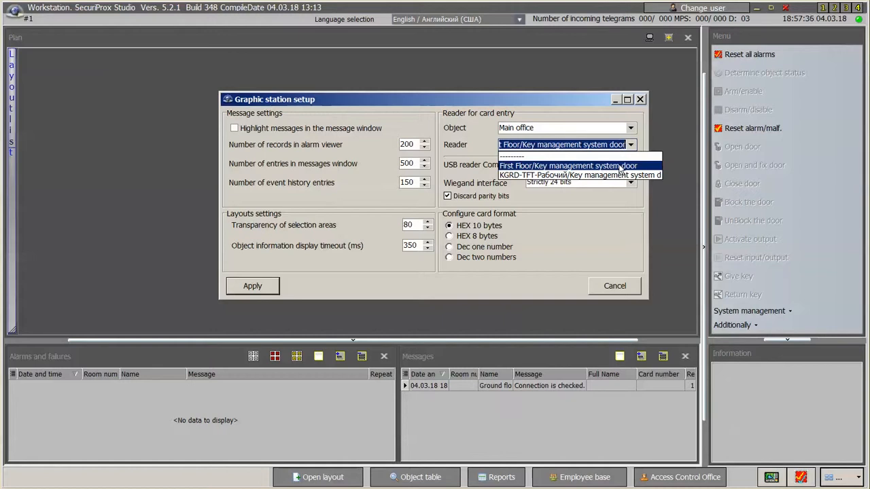
{"action": "left_click", "coordinate": [620, 168]}
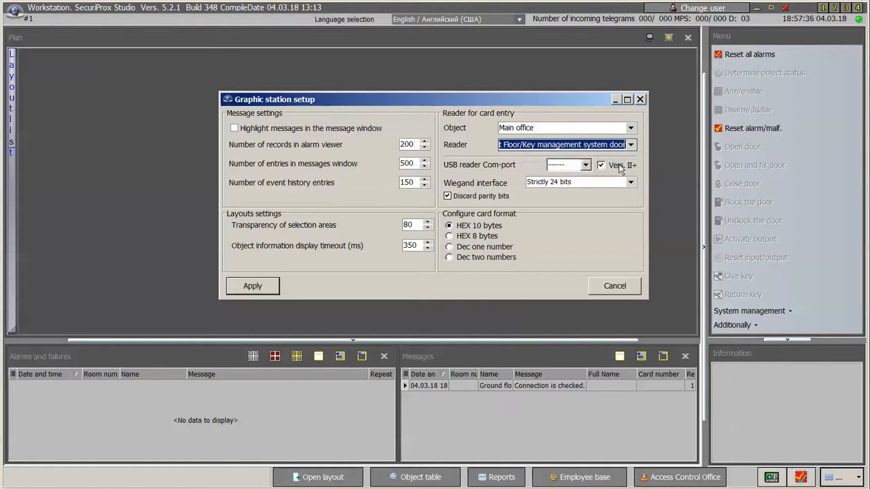
{"action": "left_click", "coordinate": [601, 125]}
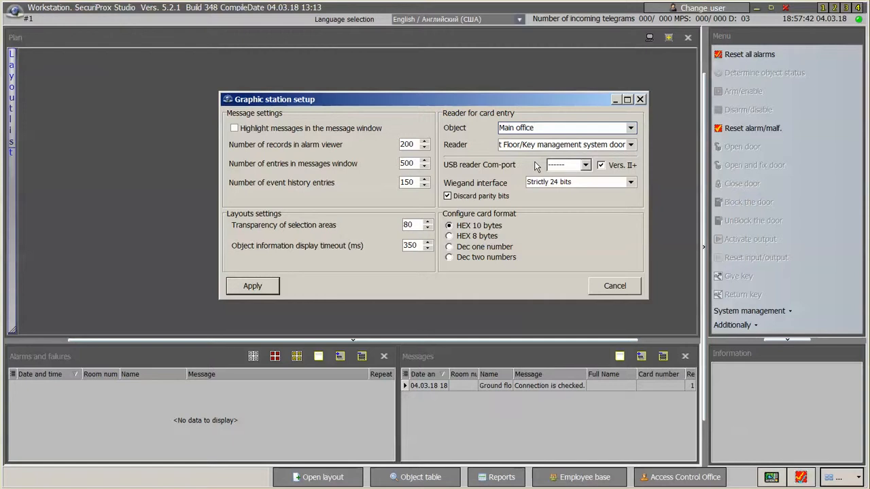
{"action": "left_click", "coordinate": [587, 167]}
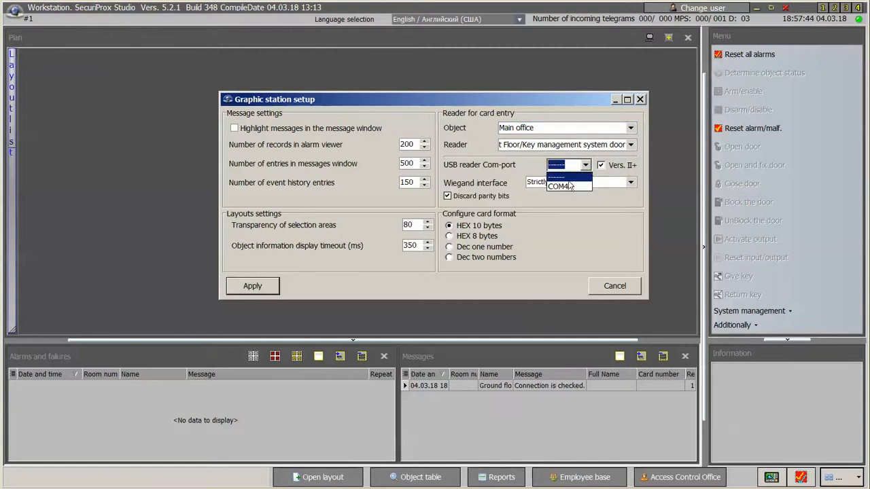
{"action": "left_click", "coordinate": [569, 187]}
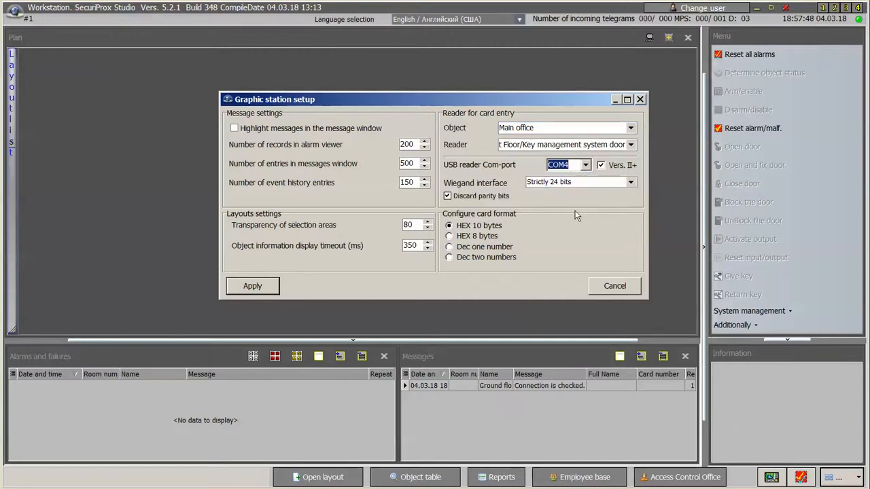
{"action": "left_click", "coordinate": [462, 237]}
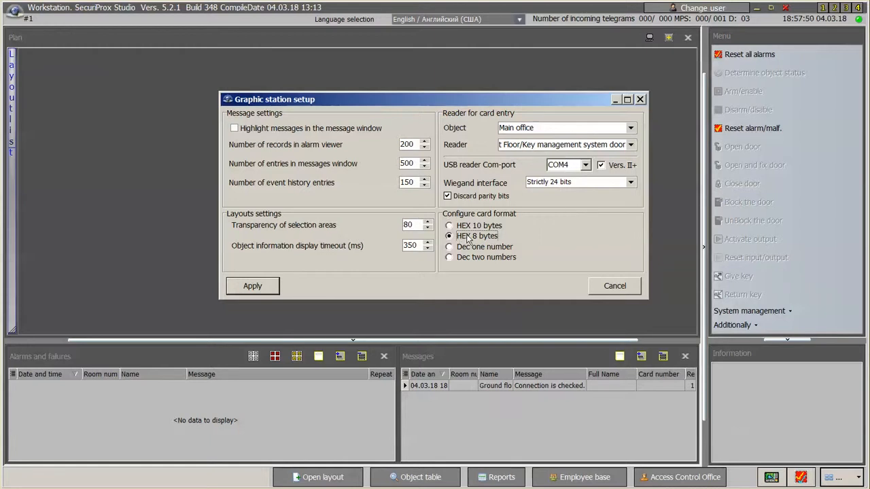
{"action": "left_click", "coordinate": [252, 287]}
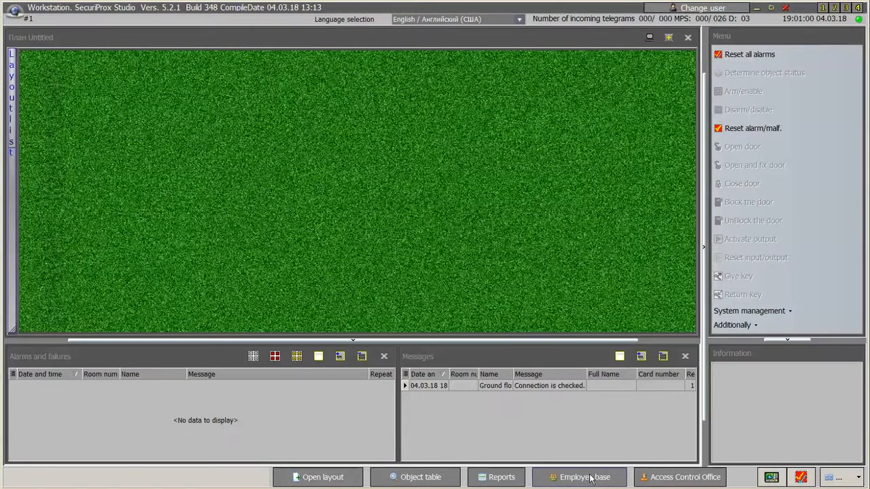
Add an employee record with surname, first name, phone number, male gender and e-mail address.
{"action": "left_click", "coordinate": [589, 477]}
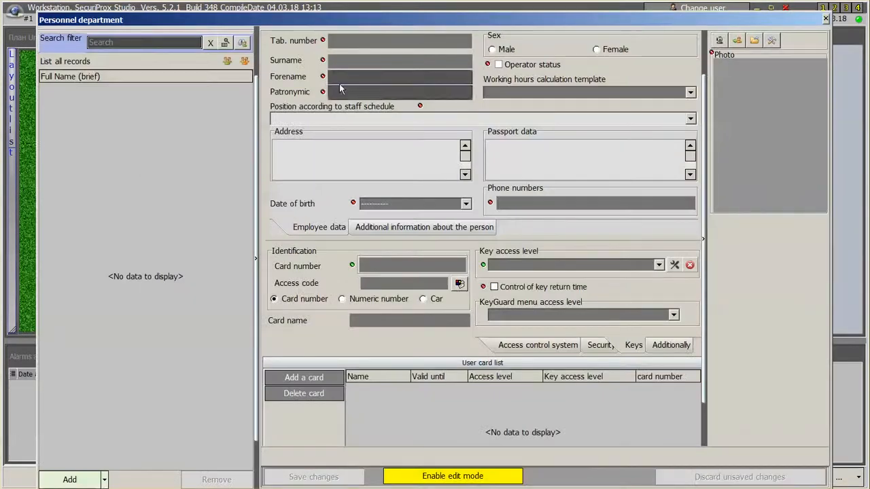
{"action": "left_click", "coordinate": [70, 480]}
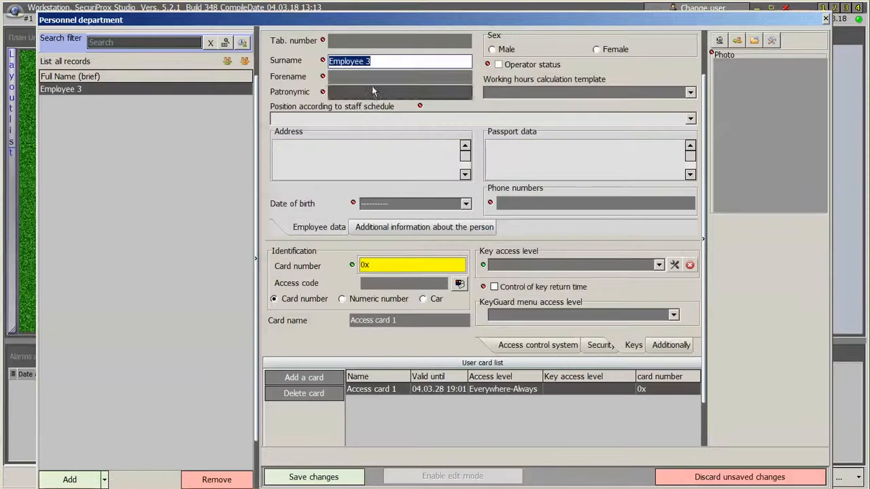
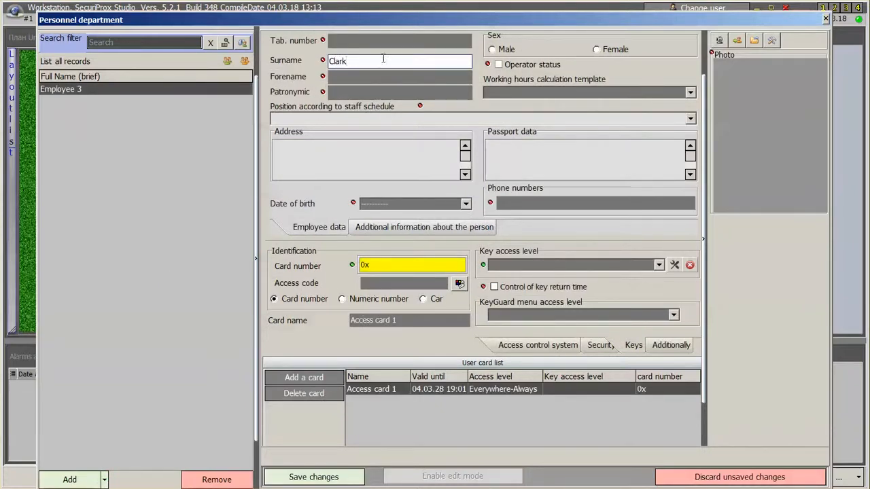
{"action": "key", "text": "Return"}
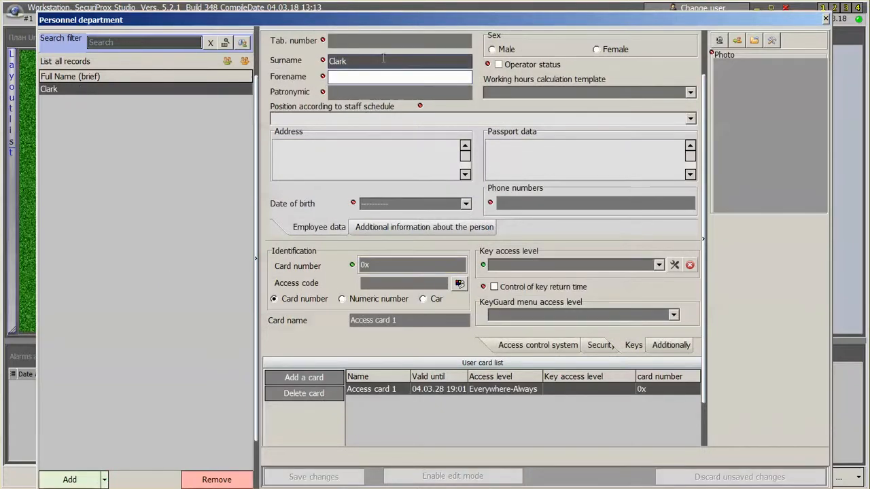
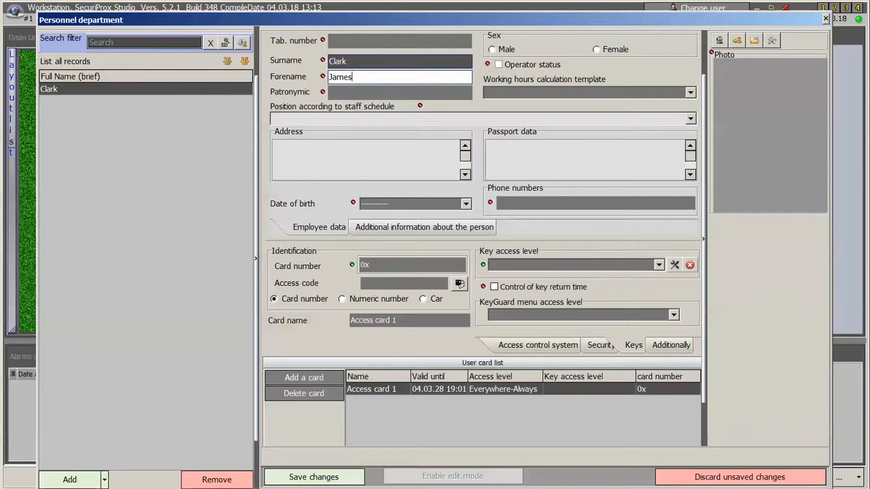
{"action": "left_click", "coordinate": [533, 204]}
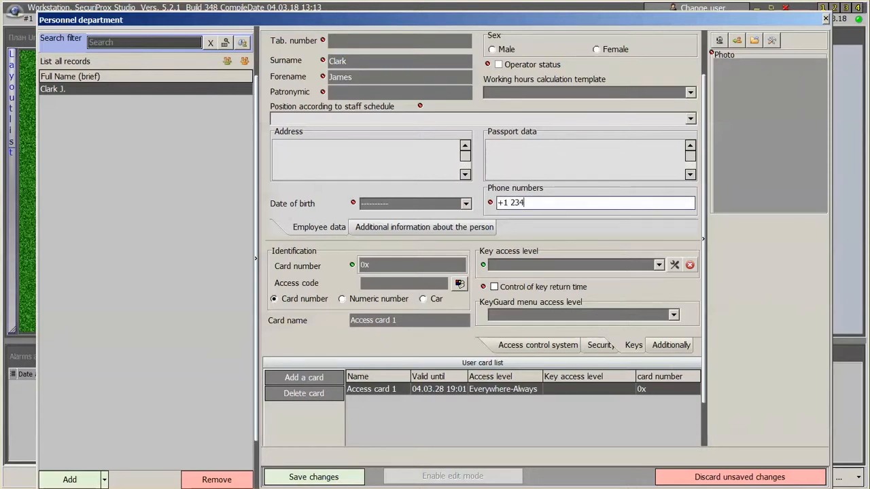
{"action": "left_click", "coordinate": [493, 49]}
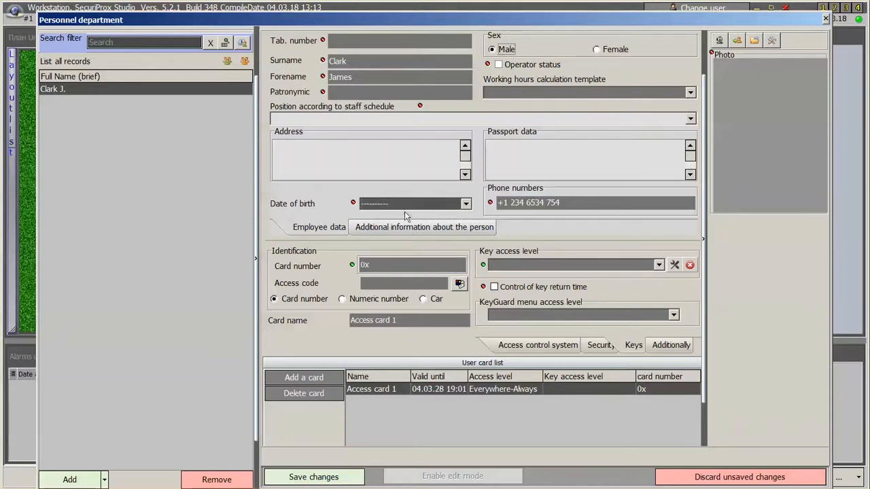
{"action": "left_click", "coordinate": [408, 229]}
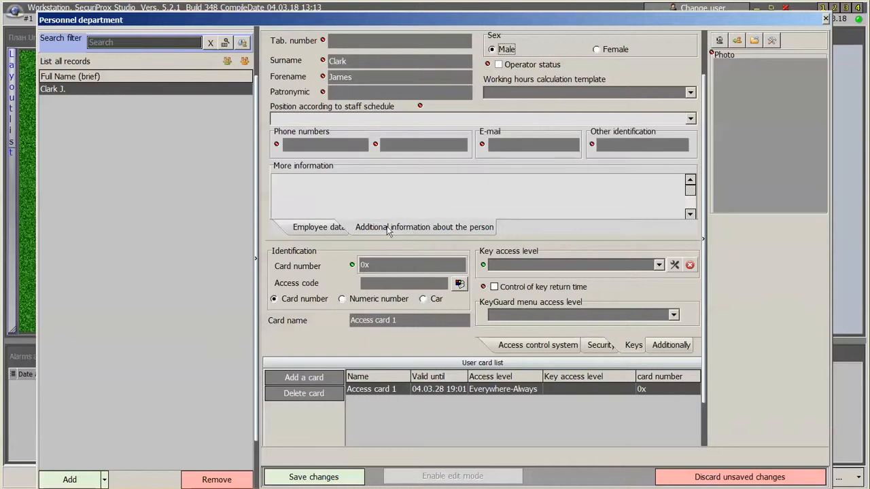
{"action": "left_click", "coordinate": [507, 144]}
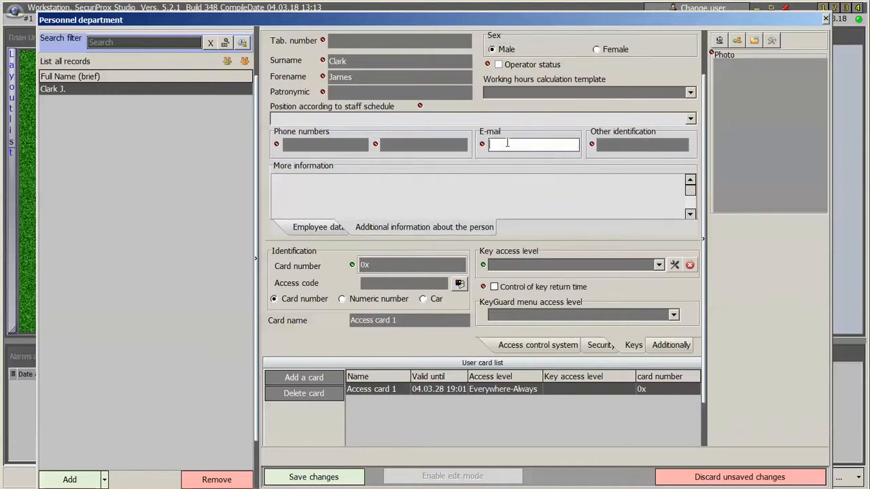
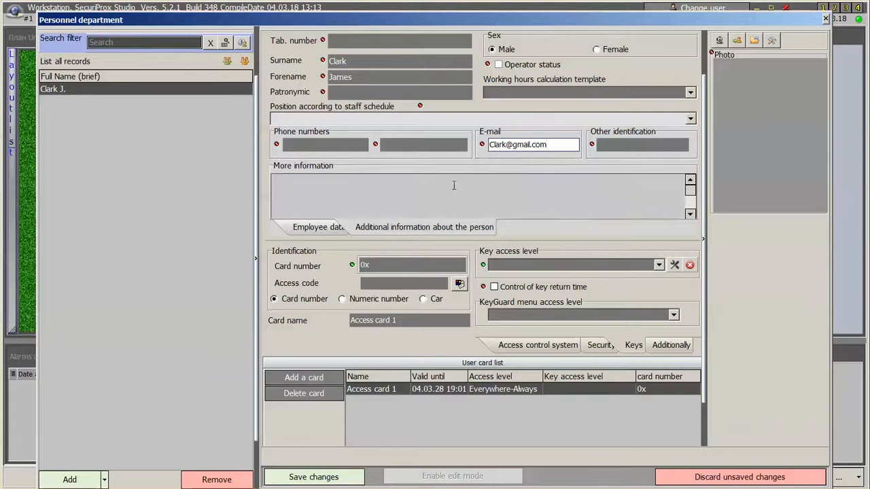
Enter the card number, assign the employee's personal key access level, and save.
{"action": "left_click", "coordinate": [392, 267]}
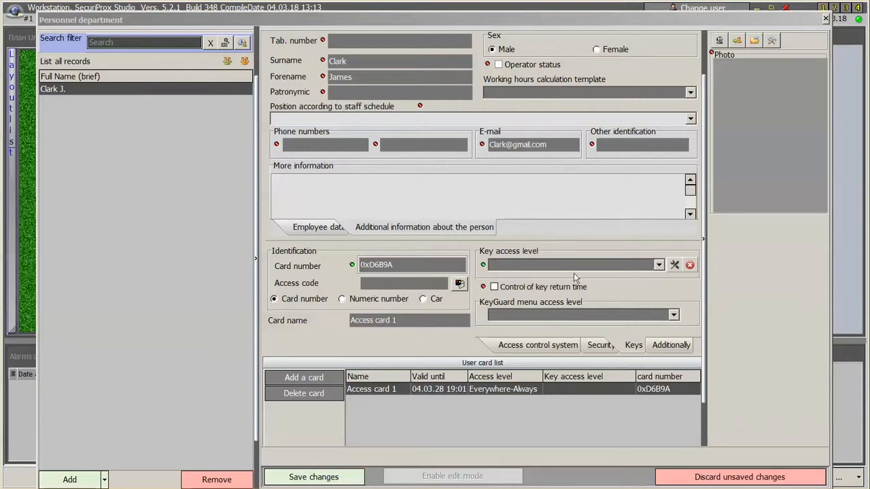
{"action": "left_click", "coordinate": [659, 265]}
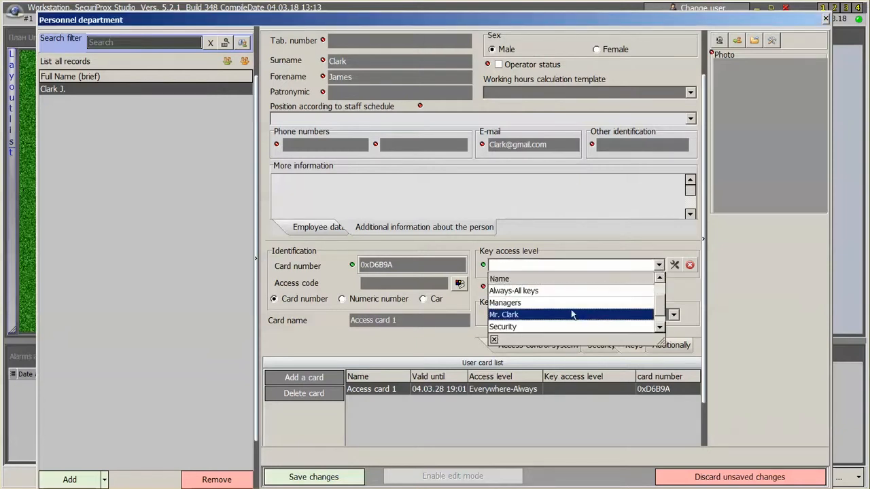
{"action": "left_click", "coordinate": [525, 316]}
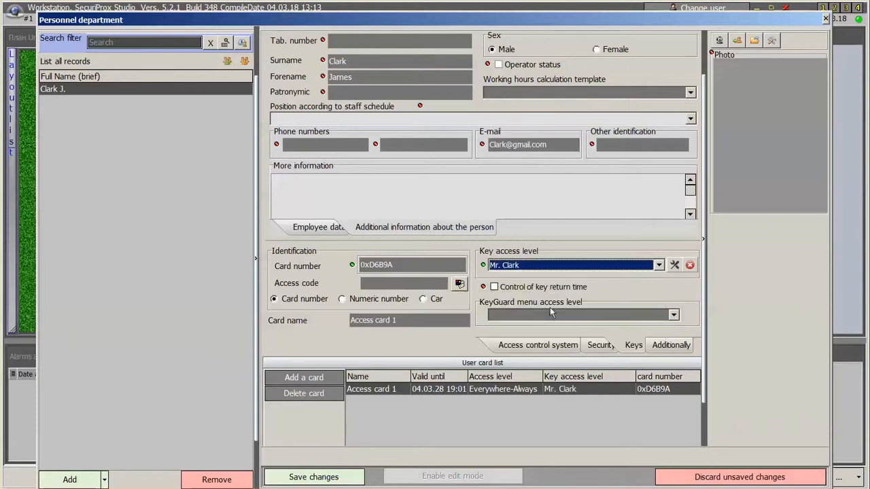
{"action": "left_click", "coordinate": [313, 476]}
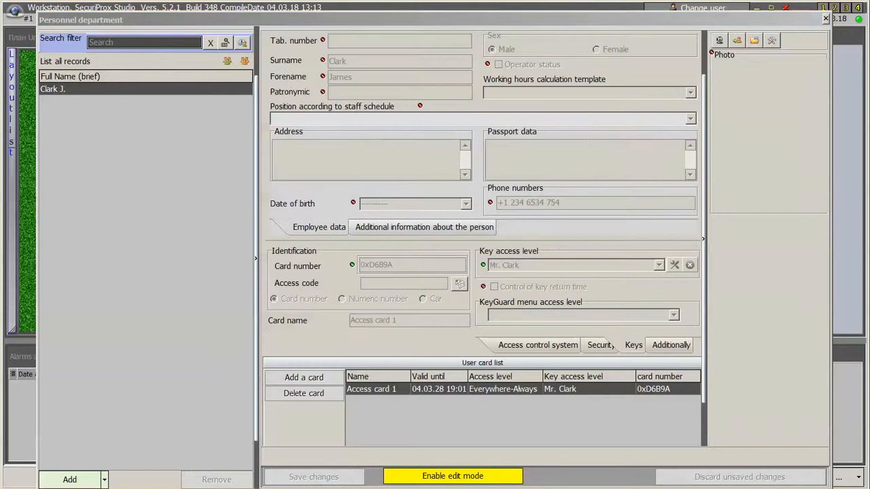
Add a new employee with their surname and access card number.
{"action": "left_click", "coordinate": [60, 474]}
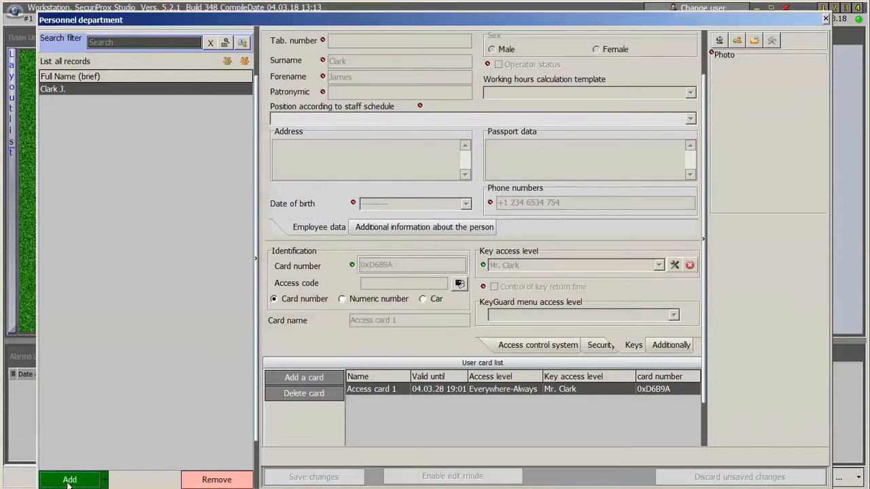
{"action": "type", "text": "Maximilian"}
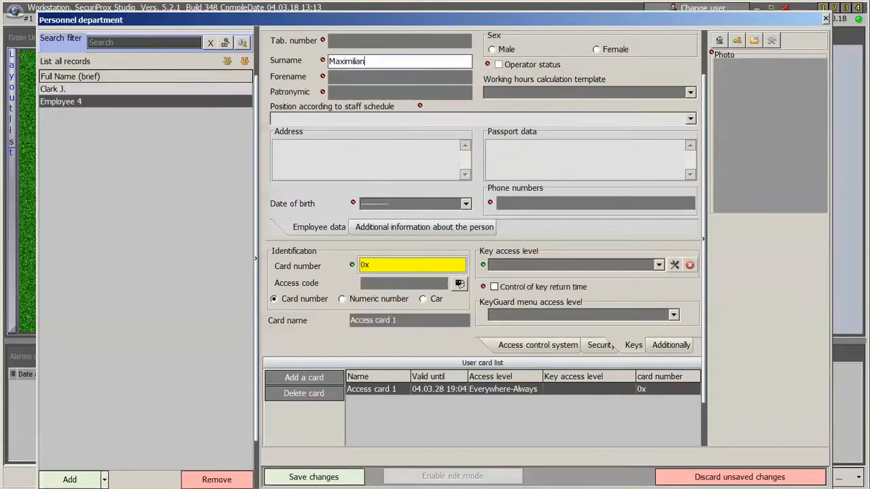
{"action": "left_click", "coordinate": [407, 271]}
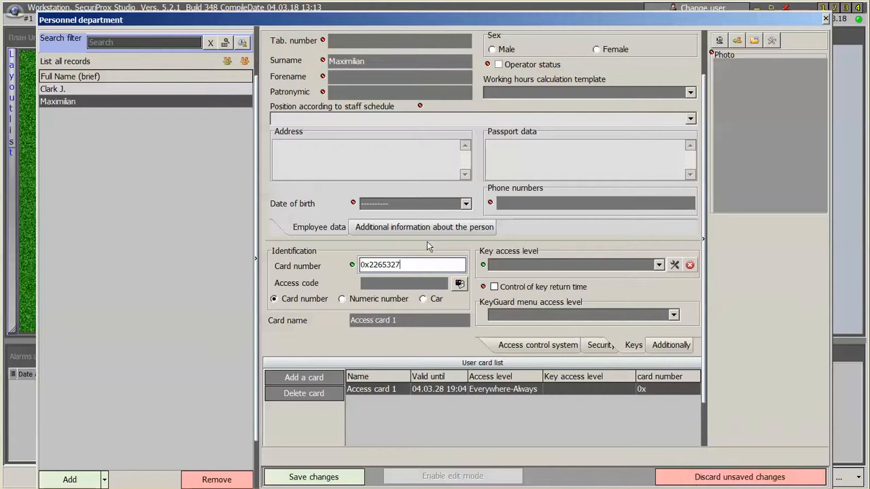
{"action": "key", "text": "Return"}
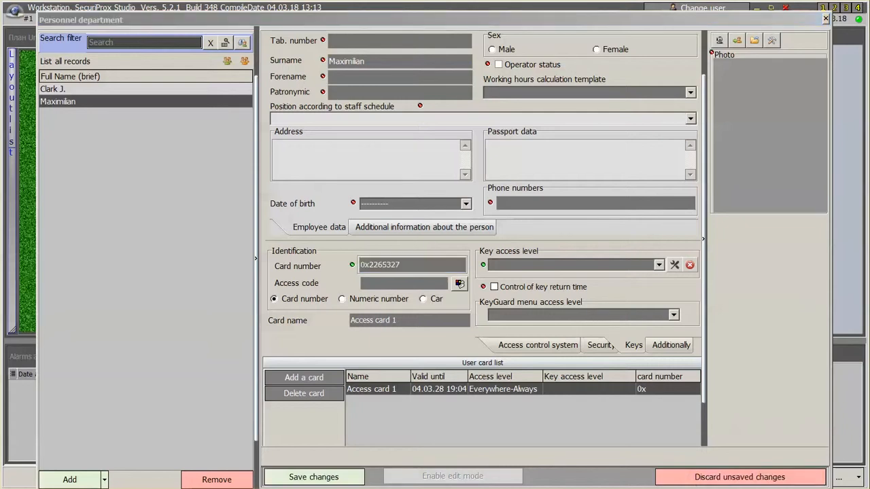
Give the card Managers key access and Admin user KeyGuard menu access, then save.
{"action": "left_click", "coordinate": [659, 265]}
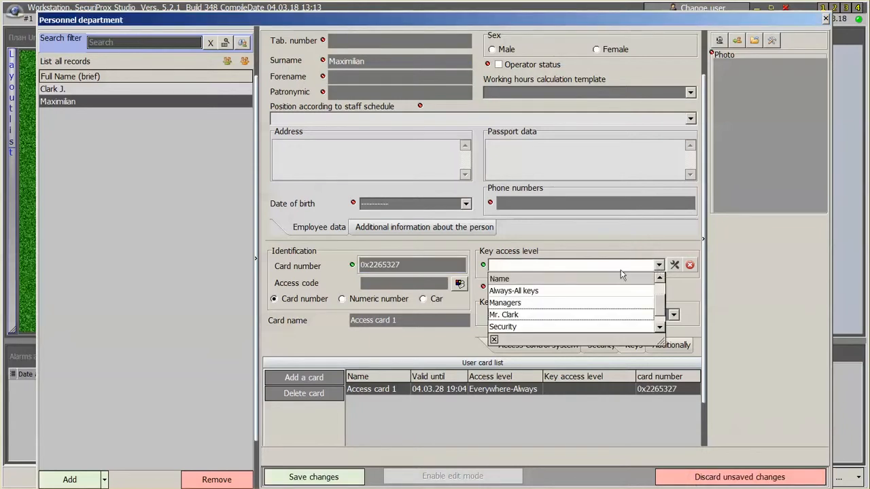
{"action": "left_click", "coordinate": [553, 304]}
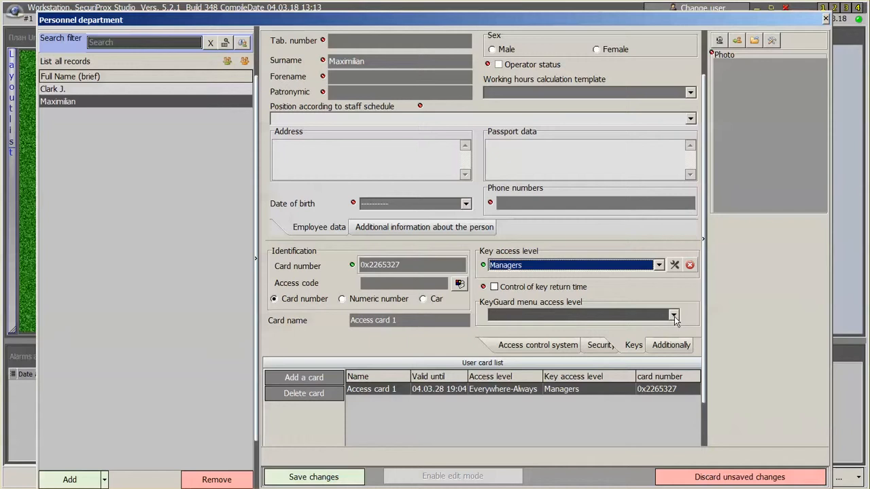
{"action": "left_click", "coordinate": [674, 317]}
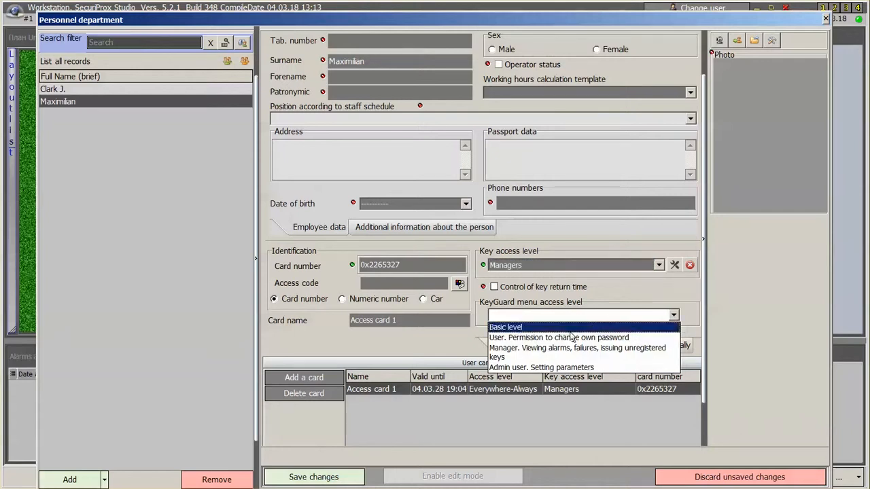
{"action": "left_click", "coordinate": [535, 371]}
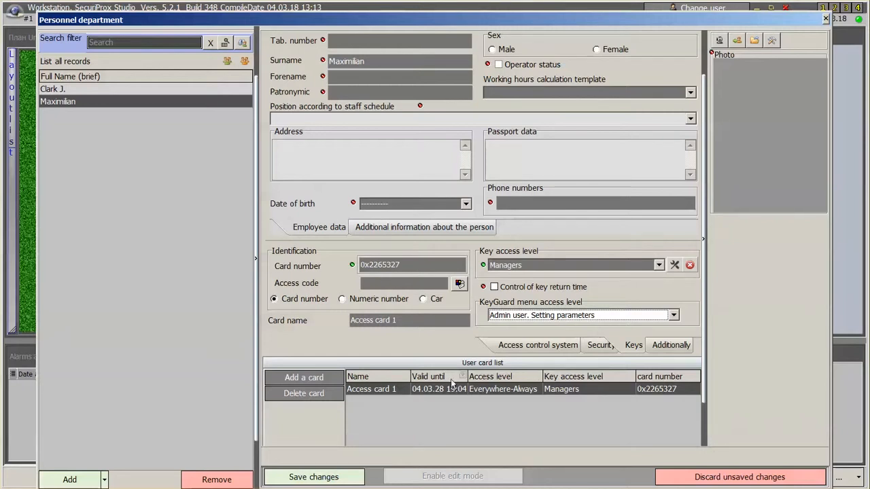
{"action": "left_click", "coordinate": [325, 477]}
Start another employee record and enter its access card number.
{"action": "left_click", "coordinate": [69, 480]}
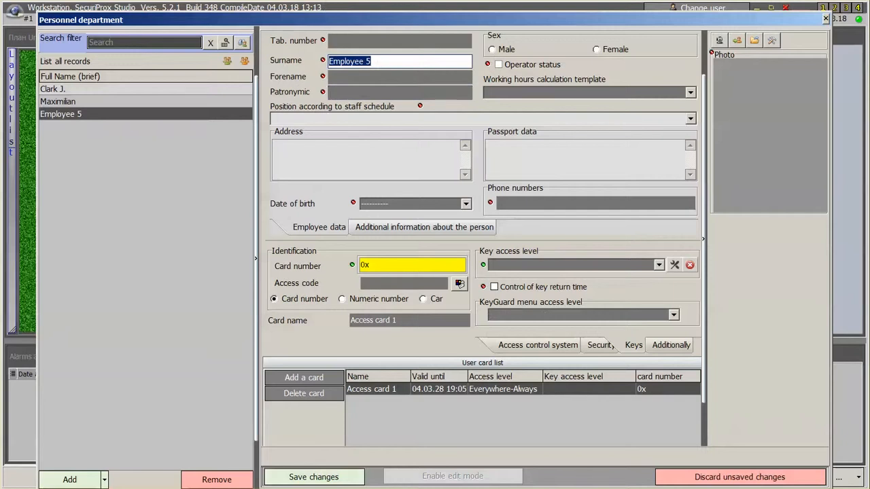
{"action": "left_click", "coordinate": [326, 8]}
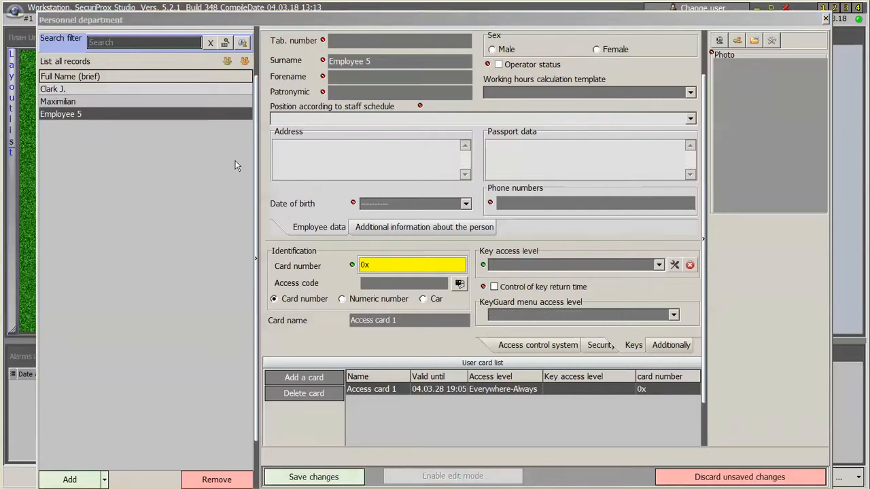
{"action": "left_click", "coordinate": [425, 266]}
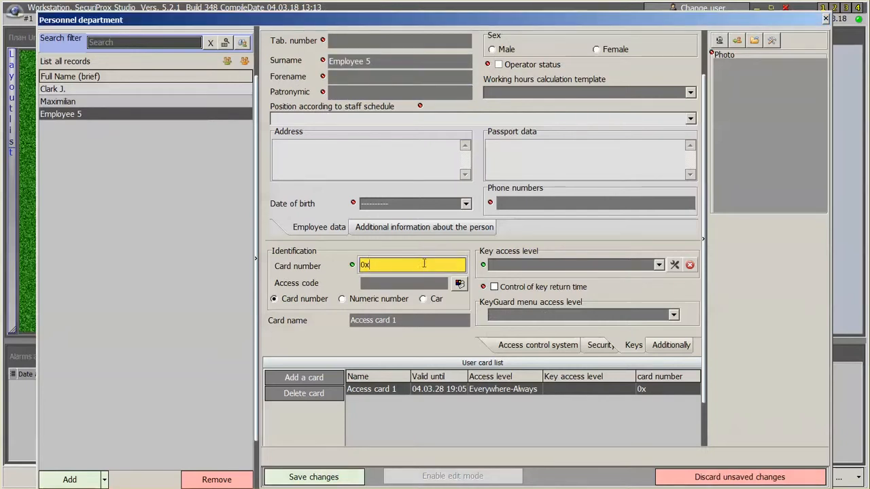
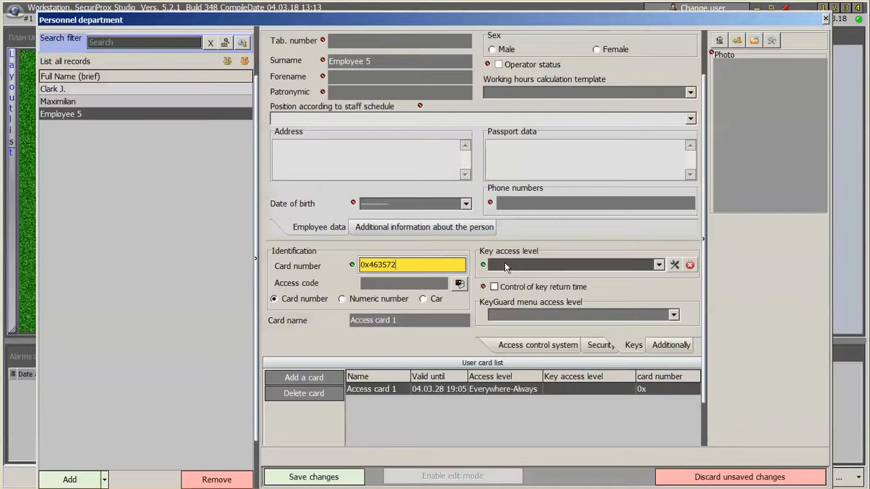
{"action": "left_click", "coordinate": [659, 266]}
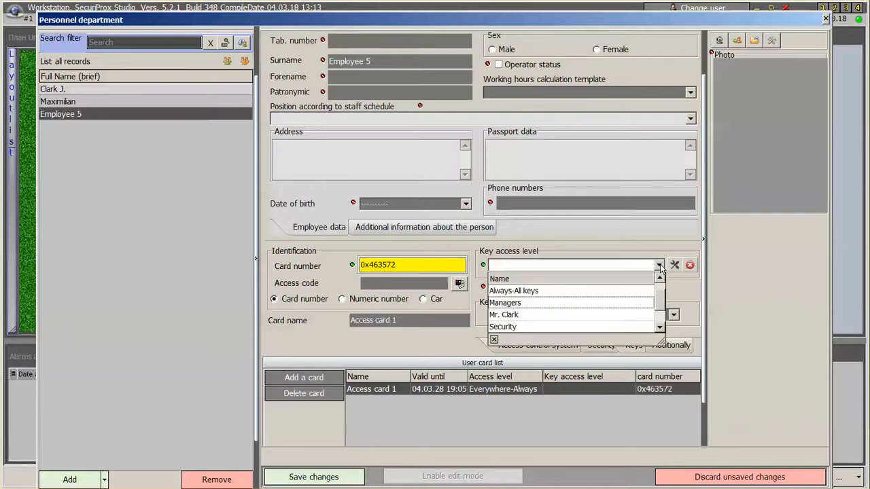
Add a new key access level named 'New access level'.
{"action": "left_click", "coordinate": [659, 268]}
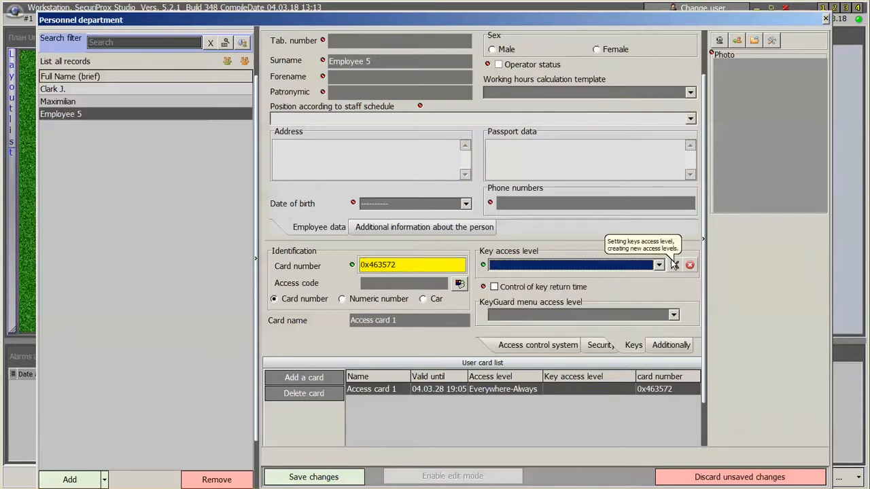
{"action": "left_click", "coordinate": [675, 266]}
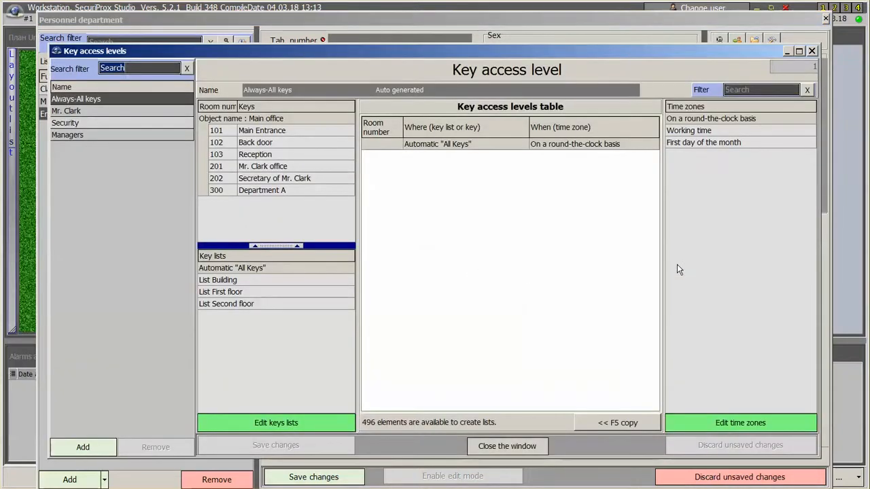
{"action": "left_click", "coordinate": [106, 449]}
{"action": "left_click_drag", "start_coordinate": [324, 91], "coordinate": [161, 81]}
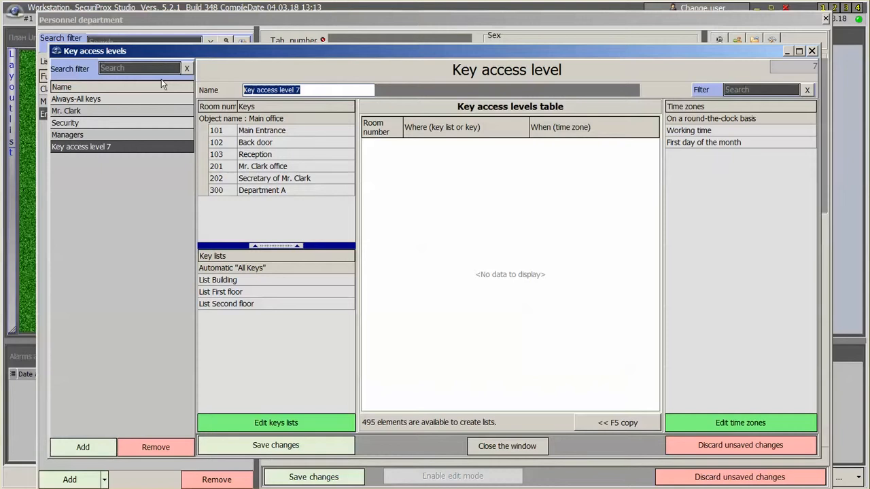
{"action": "type", "text": "New acce"}
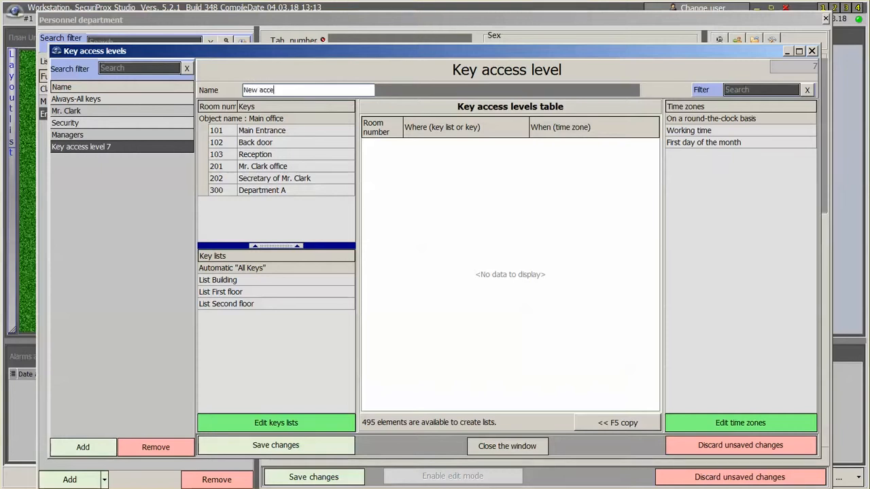
{"action": "type", "text": "ss level"}
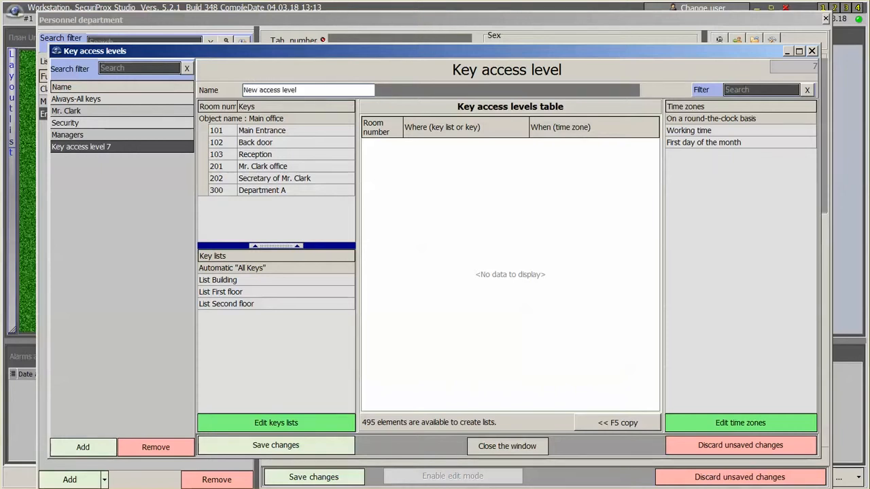
Grant the new level List First floor during the Working time zone.
{"action": "left_click", "coordinate": [231, 292]}
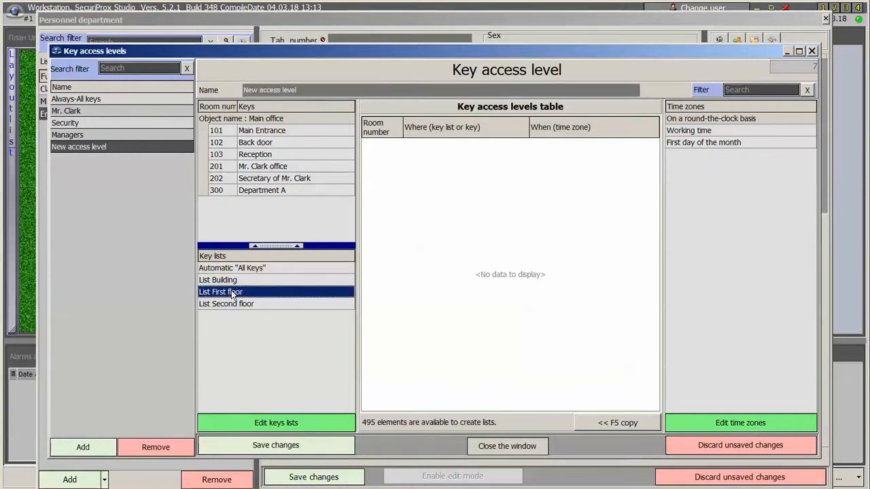
{"action": "double_click", "coordinate": [231, 291]}
{"action": "left_click_drag", "start_coordinate": [686, 129], "coordinate": [618, 151]}
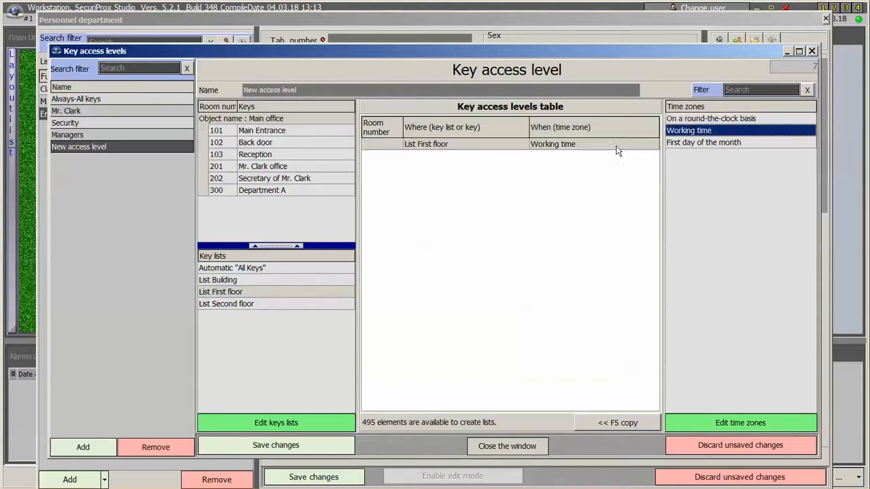
{"action": "left_click", "coordinate": [287, 292]}
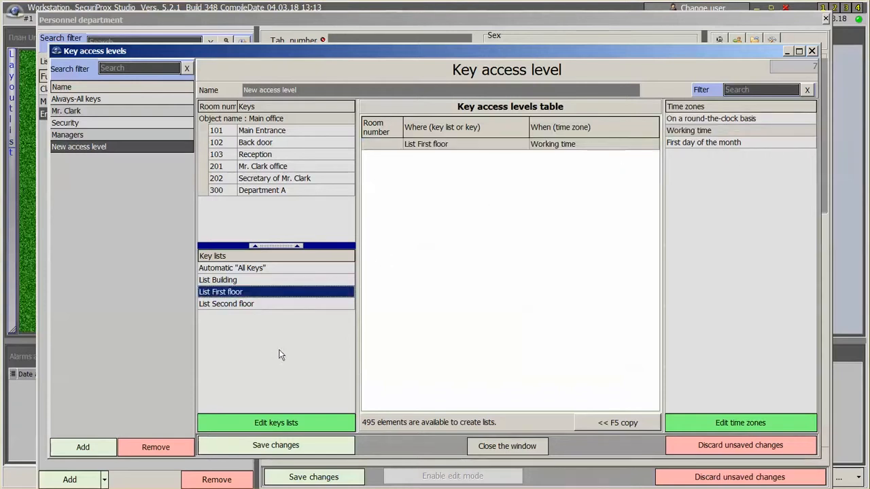
{"action": "left_click", "coordinate": [268, 426]}
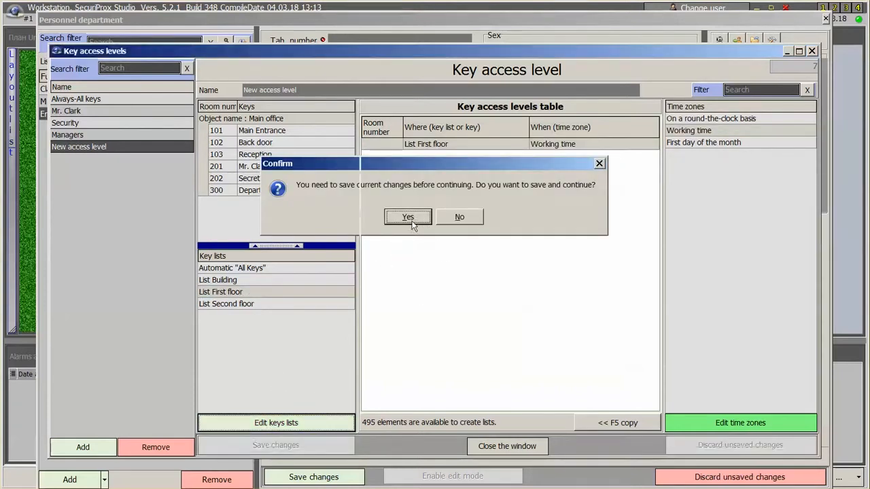
Save the access level, then create and save 'New Key List' with Reception and Back door.
{"action": "left_click", "coordinate": [411, 221]}
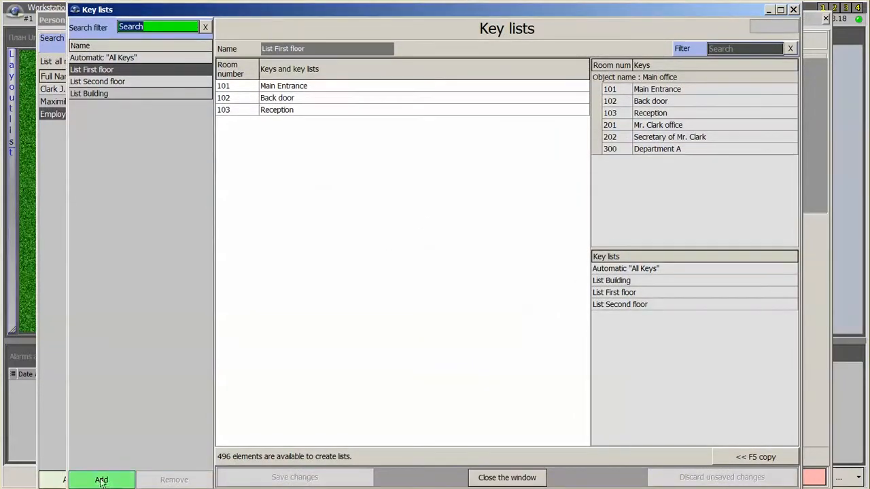
{"action": "left_click", "coordinate": [101, 480]}
{"action": "type", "text": "New Key List"}
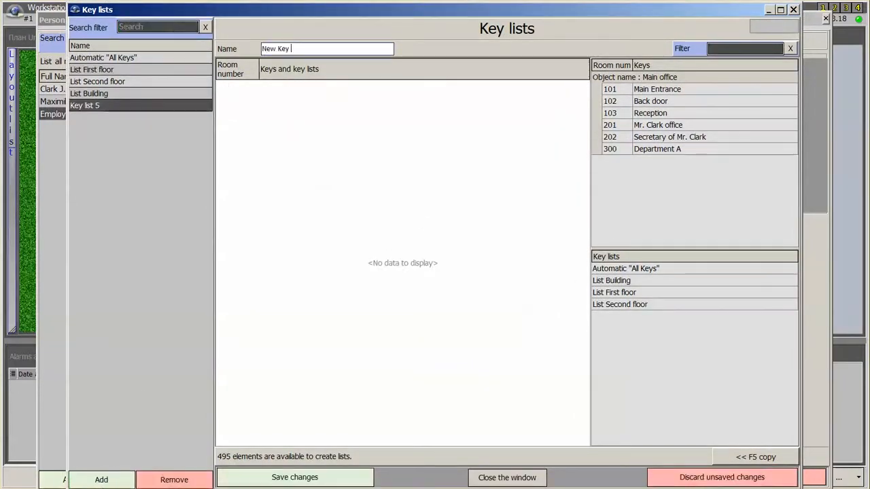
{"action": "double_click", "coordinate": [656, 115]}
{"action": "double_click", "coordinate": [653, 102]}
{"action": "left_click", "coordinate": [295, 478]}
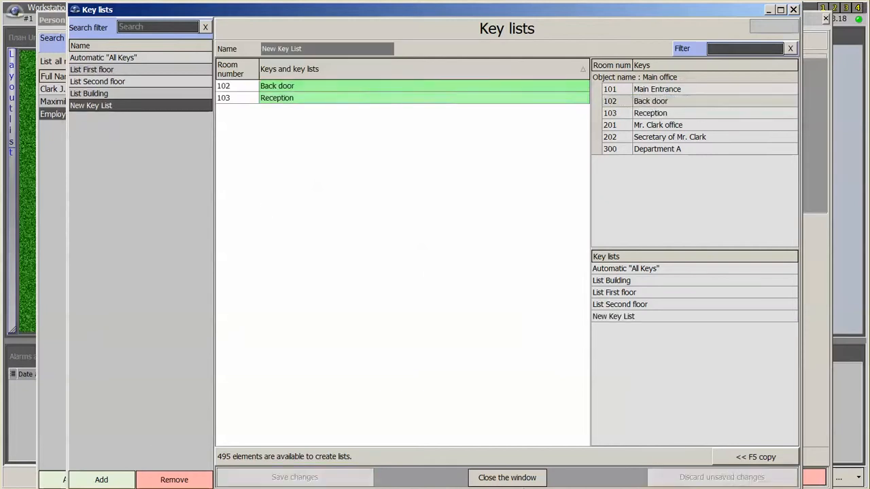
{"action": "left_click", "coordinate": [507, 478]}
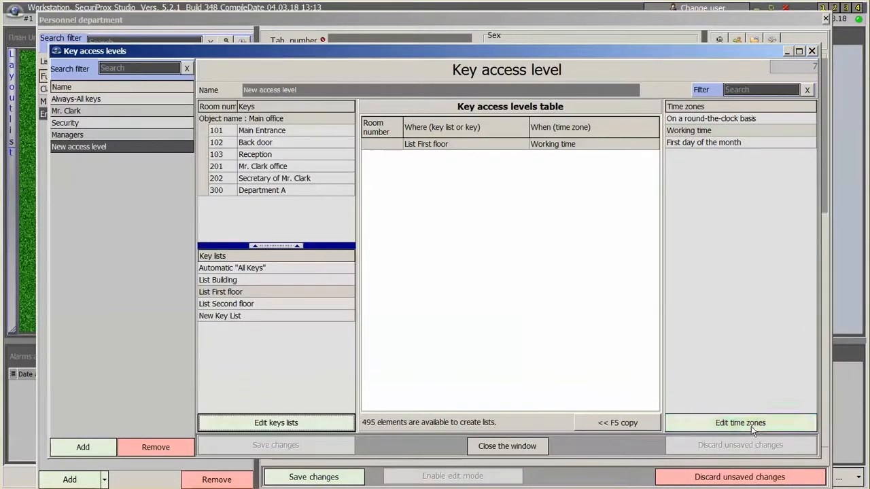
Add a time zone named 'New timezone' running from 13:00 to 14:00.
{"action": "left_click", "coordinate": [752, 425]}
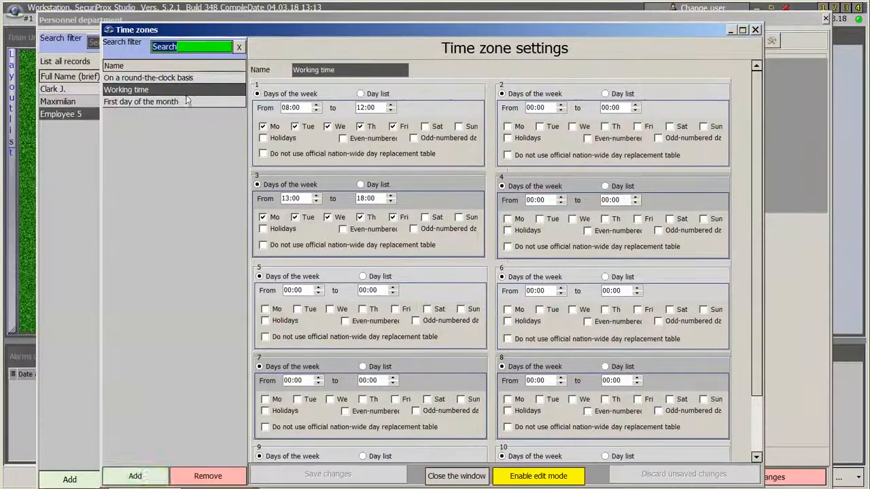
{"action": "left_click", "coordinate": [135, 475]}
{"action": "type", "text": "New timezone"}
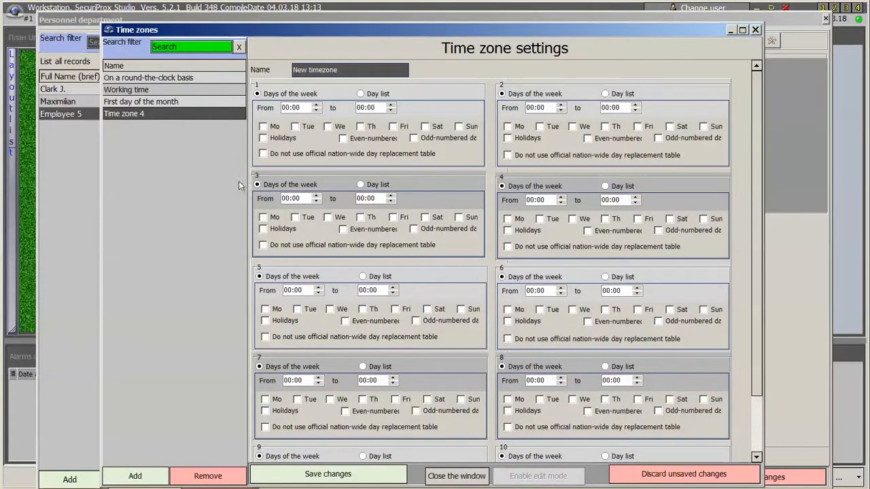
{"action": "left_click", "coordinate": [288, 107]}
{"action": "type", "text": "2"}
{"action": "type", "text": "3"}
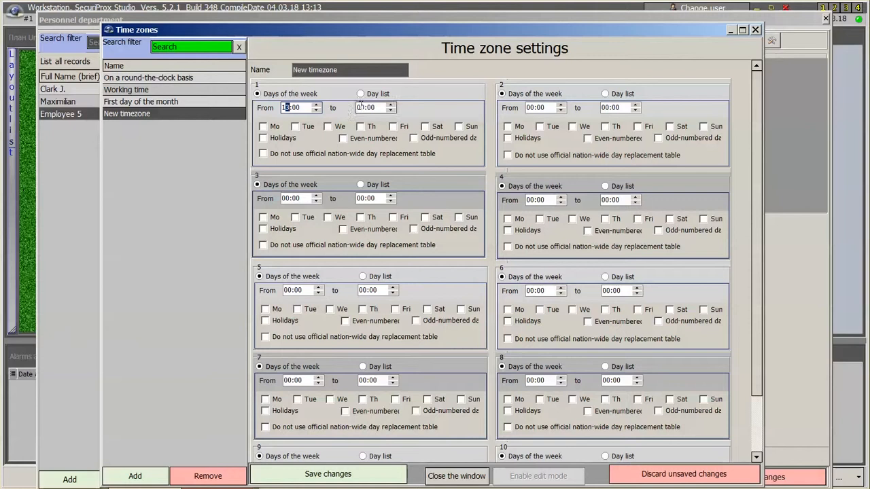
{"action": "left_click", "coordinate": [359, 108]}
{"action": "type", "text": "18"}
Apply New timezone Monday to Friday, save it, and close the editors.
{"action": "left_click", "coordinate": [264, 126]}
{"action": "left_click", "coordinate": [295, 126]}
{"action": "left_click", "coordinate": [328, 127]}
{"action": "left_click", "coordinate": [361, 126]}
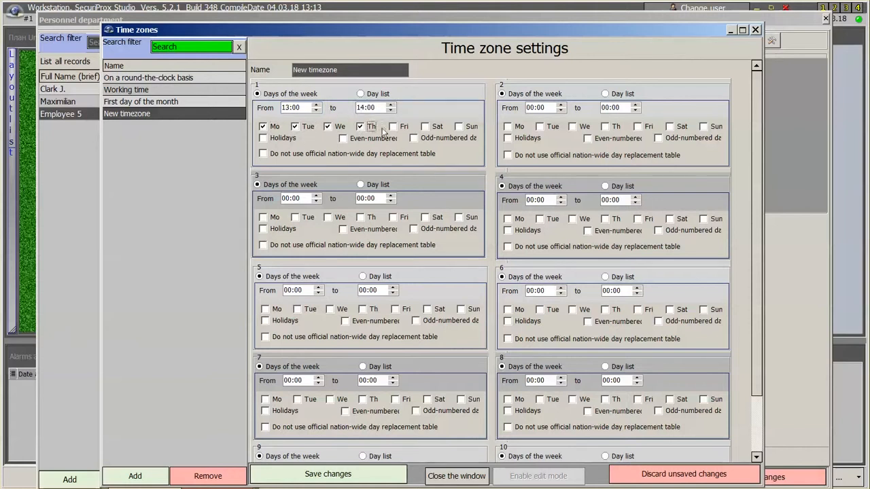
{"action": "left_click", "coordinate": [393, 126]}
{"action": "left_click", "coordinate": [328, 474]}
{"action": "left_click", "coordinate": [452, 476]}
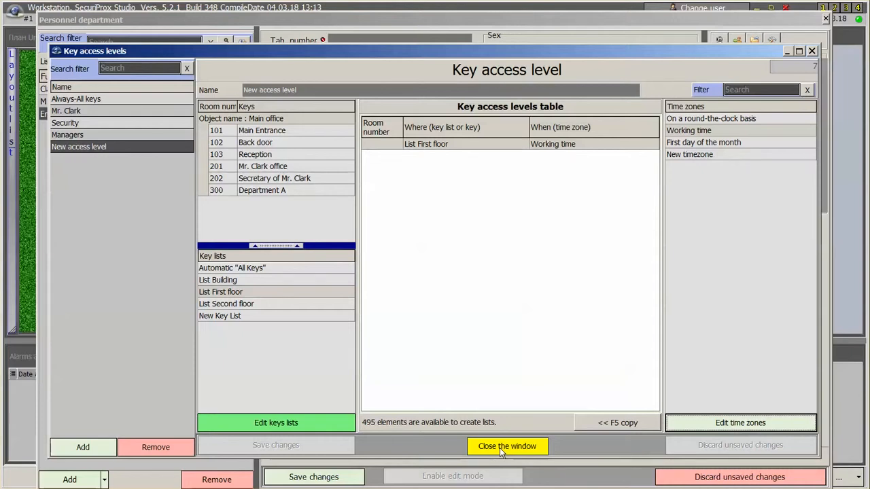
{"action": "left_click", "coordinate": [501, 451]}
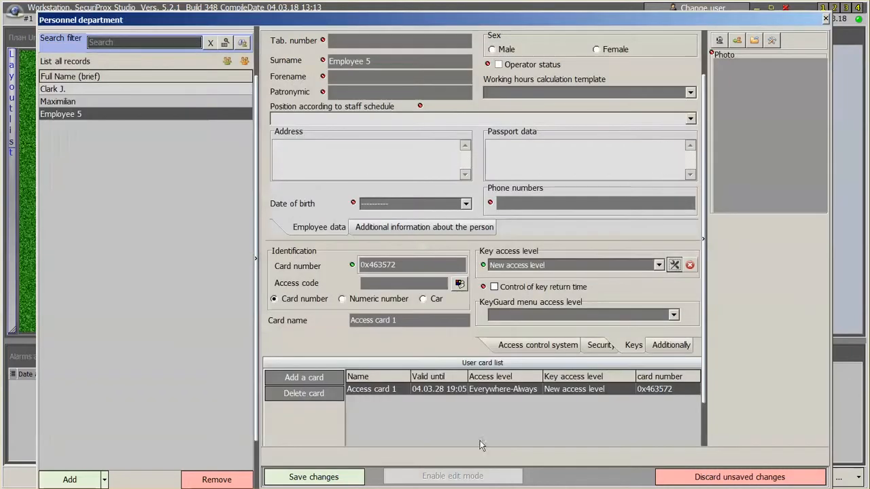
Change Employee 5's surname, then add a new employee with surname Service.
{"action": "left_click", "coordinate": [405, 64]}
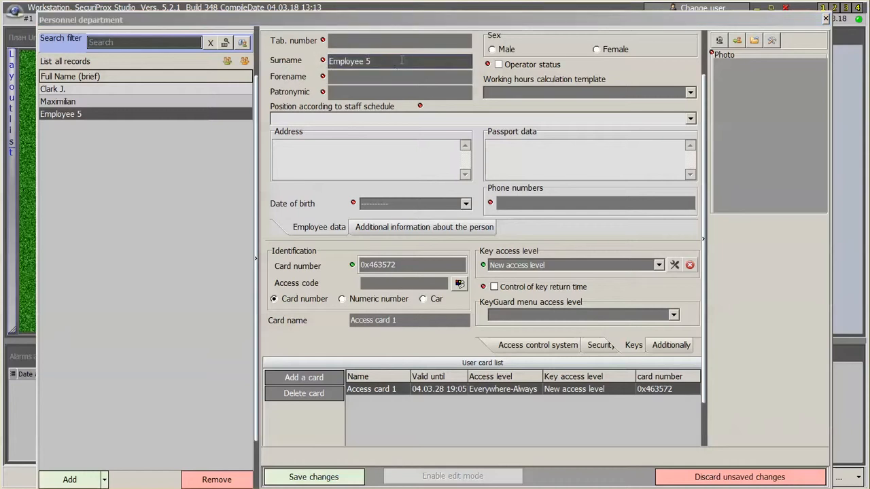
{"action": "type", "text": "Bannet"}
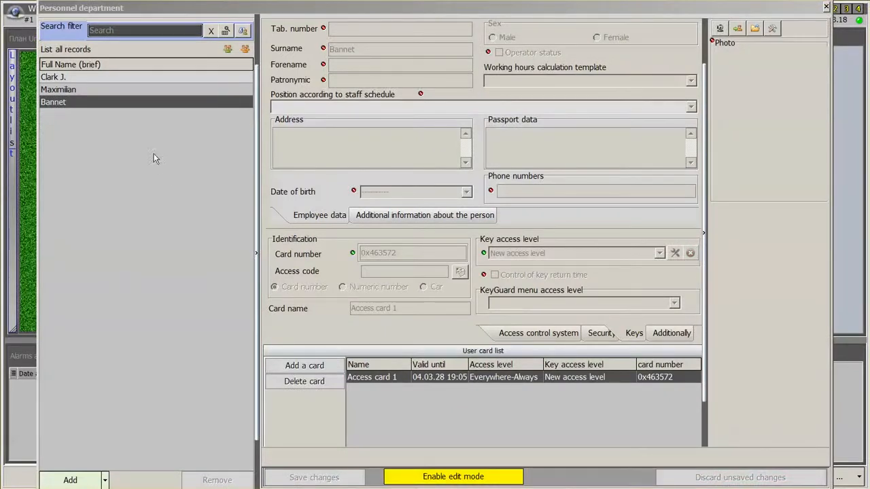
{"action": "left_click", "coordinate": [70, 480]}
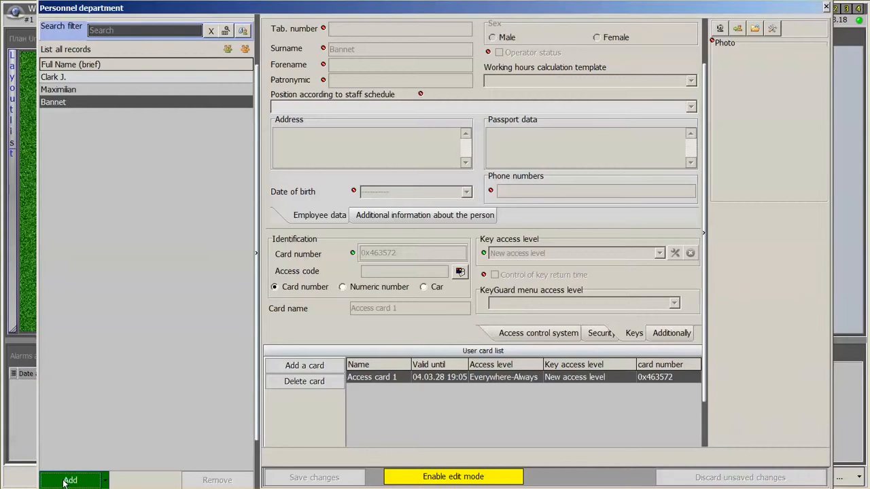
{"action": "type", "text": "Service"}
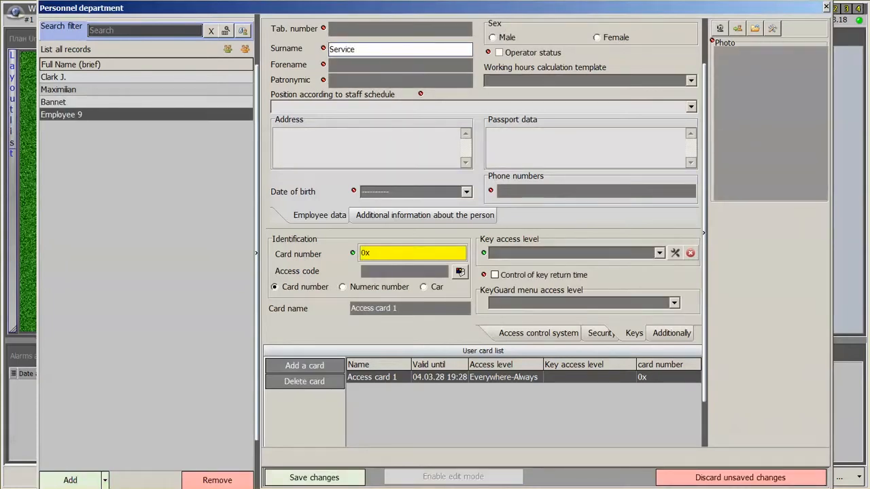
{"action": "left_click", "coordinate": [675, 253]}
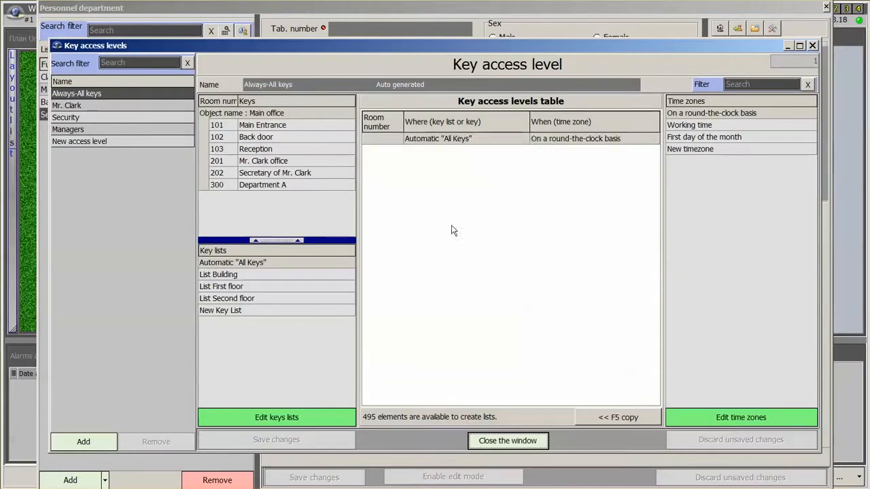
Add a key access level named 'Weekend Service' and save it.
{"action": "left_click", "coordinate": [83, 442]}
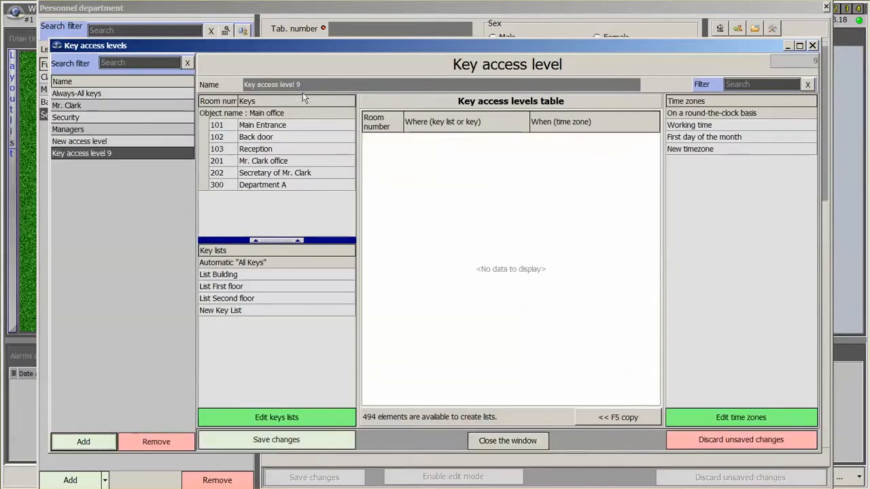
{"action": "left_click_drag", "start_coordinate": [303, 92], "coordinate": [184, 69]}
{"action": "type", "text": "W"}
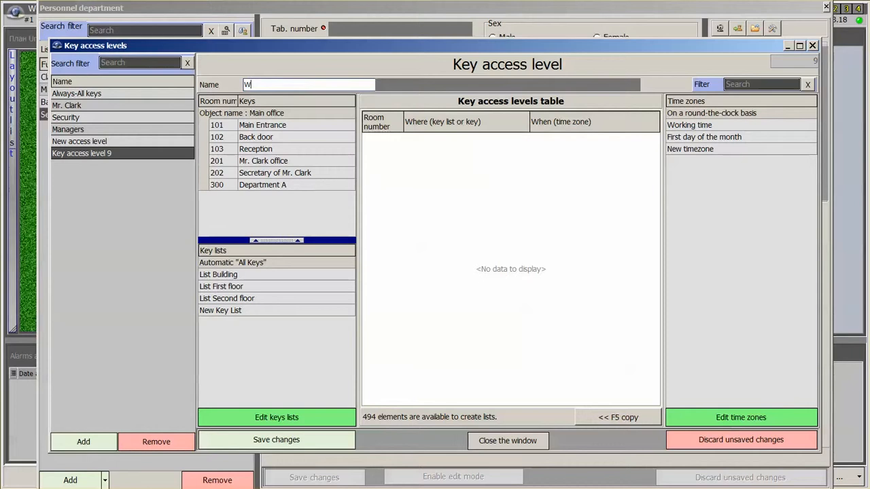
{"action": "type", "text": "eek"}
{"action": "type", "text": "end Service"}
{"action": "left_click", "coordinate": [274, 446]}
{"action": "left_click", "coordinate": [764, 419]}
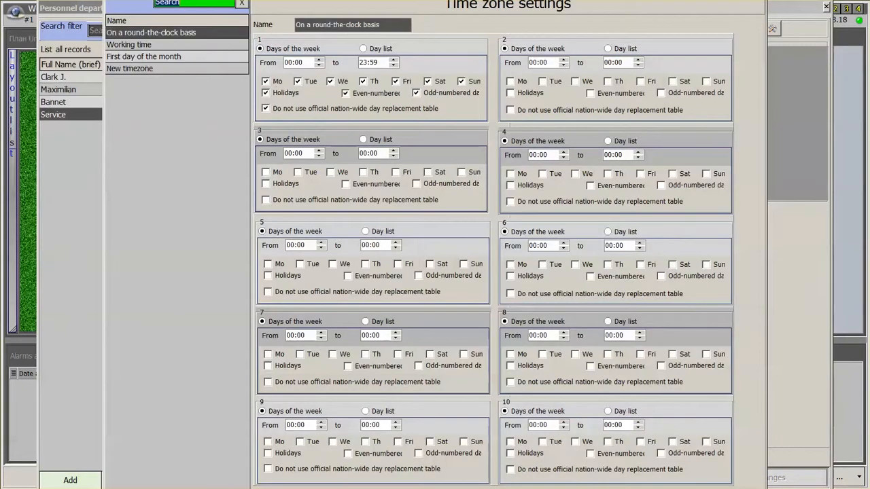
Add and save a 'Weekend' time zone for Saturday and Sunday, 09:00 to 16:00.
{"action": "left_click_drag", "start_coordinate": [180, 0], "coordinate": [183, 43]}
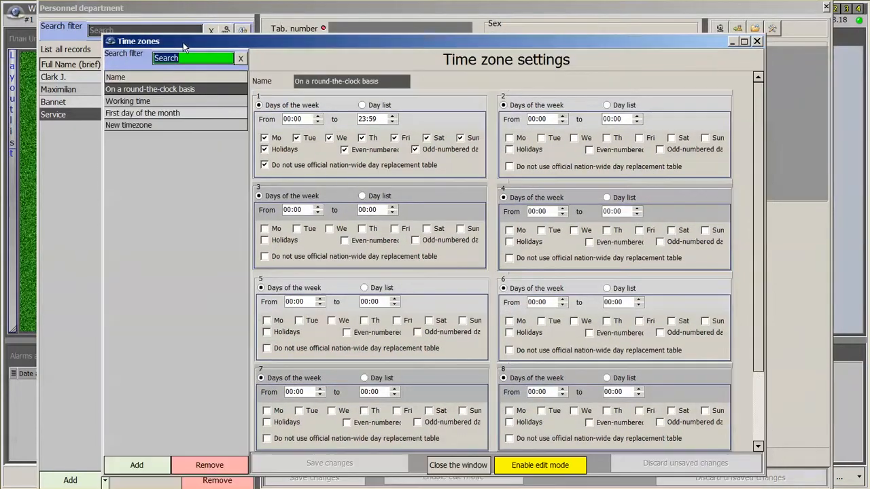
{"action": "left_click", "coordinate": [139, 466]}
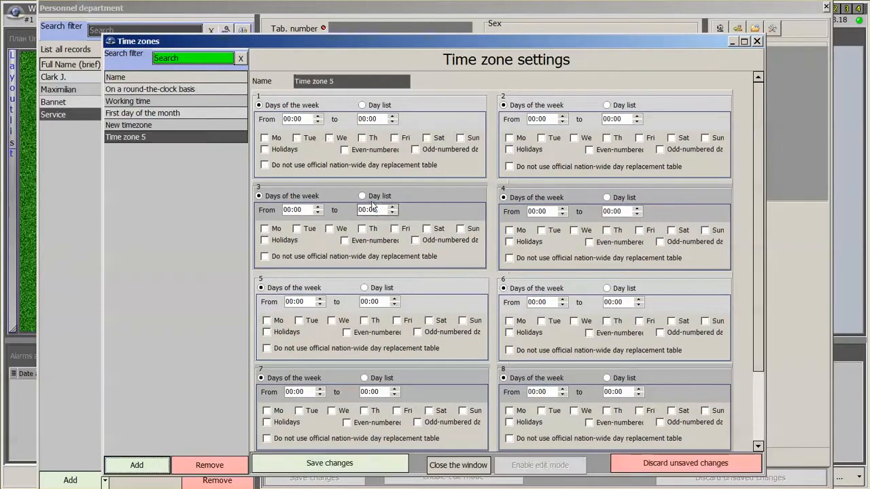
{"action": "type", "text": "W"}
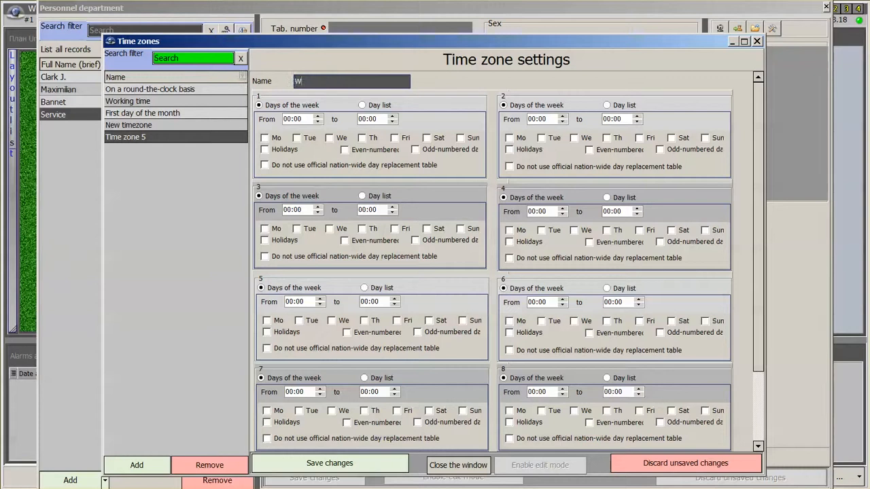
{"action": "type", "text": "eekend"}
{"action": "left_click", "coordinate": [427, 138]}
{"action": "left_click", "coordinate": [461, 138]}
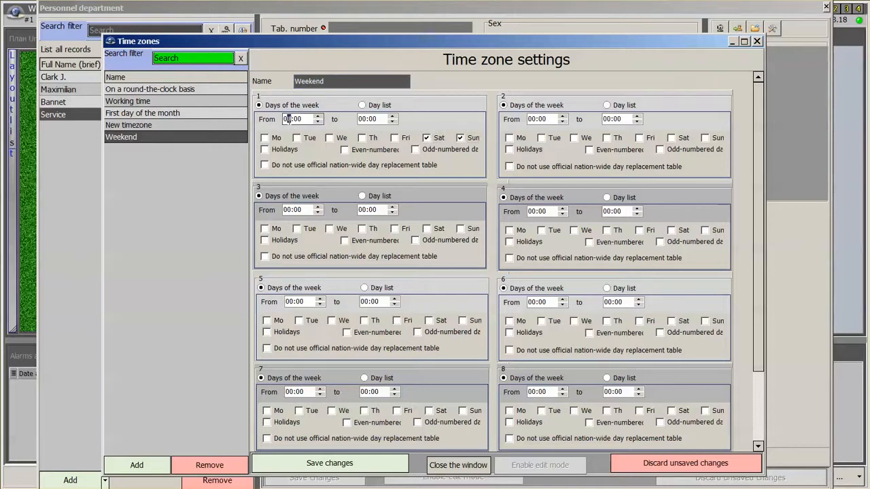
{"action": "left_click", "coordinate": [289, 119]}
{"action": "type", "text": "09"}
{"action": "left_click", "coordinate": [362, 119]}
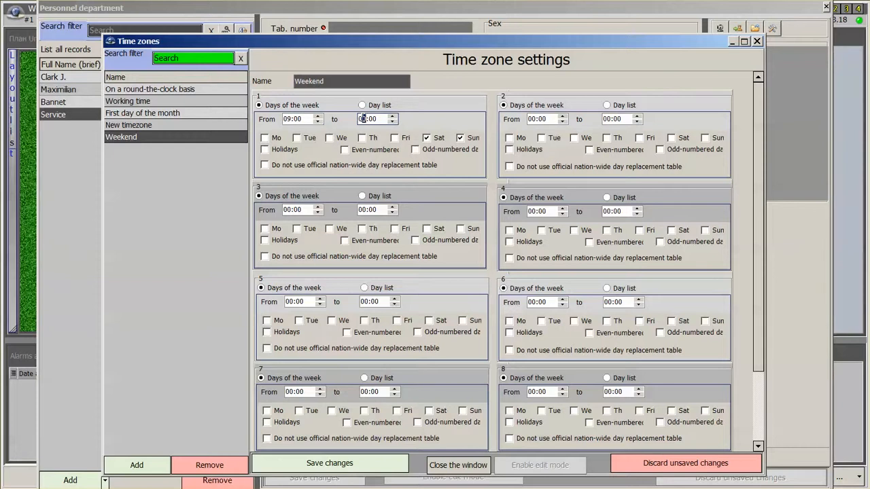
{"action": "type", "text": "12"}
{"action": "scroll", "coordinate": [372, 119], "scroll_direction": "up", "scroll_amount": 1}
{"action": "left_click", "coordinate": [351, 466]}
Give Weekend Service access to Main Entrance (101) during the Weekend time zone and save.
{"action": "left_click", "coordinate": [453, 466]}
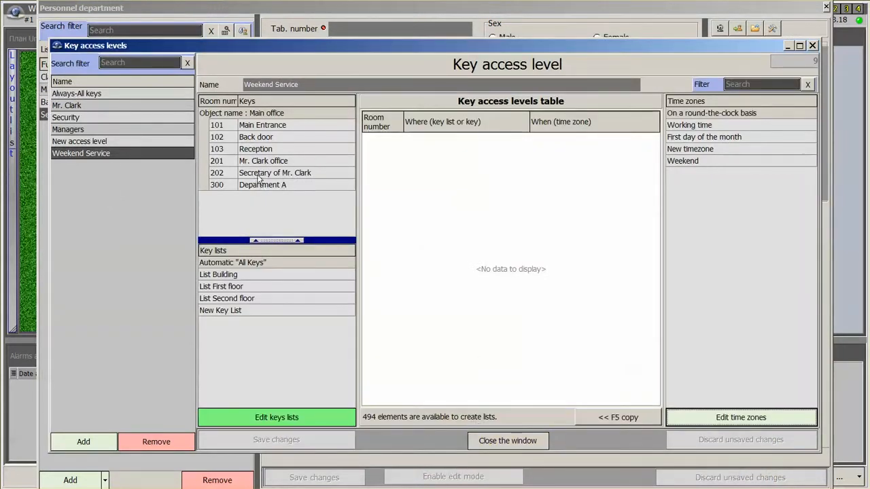
{"action": "double_click", "coordinate": [281, 128]}
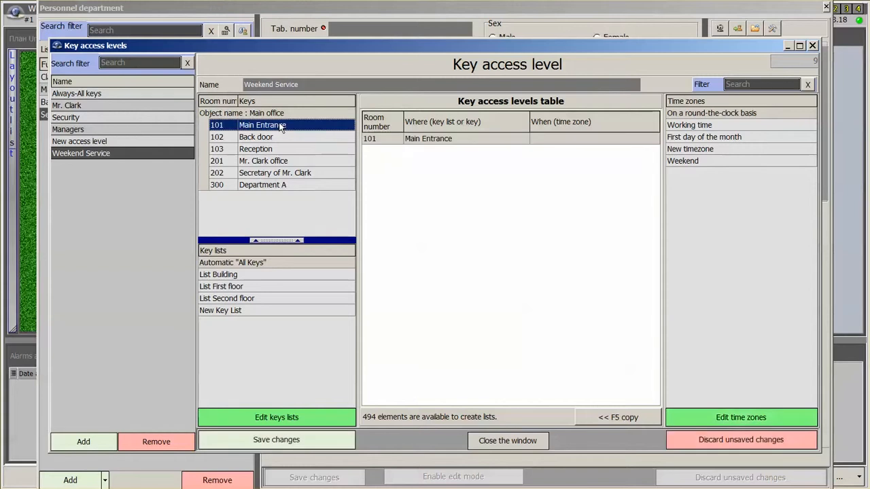
{"action": "left_click_drag", "start_coordinate": [683, 166], "coordinate": [620, 140]}
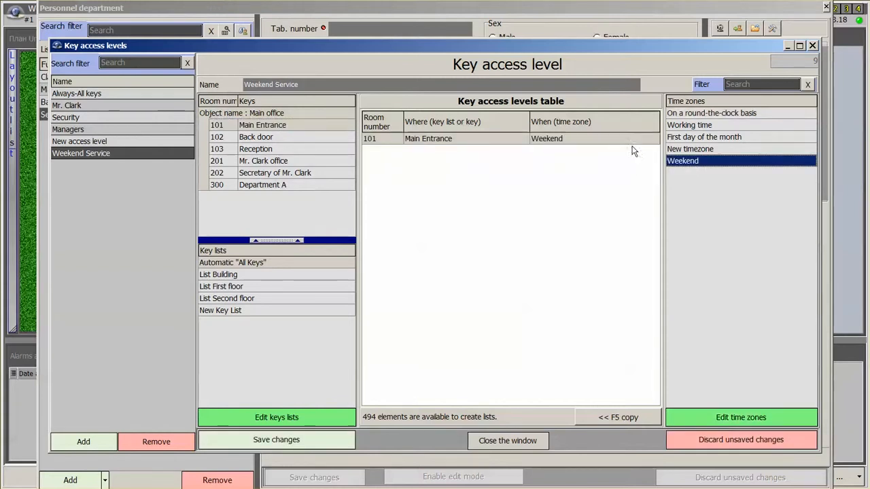
{"action": "left_click", "coordinate": [282, 443]}
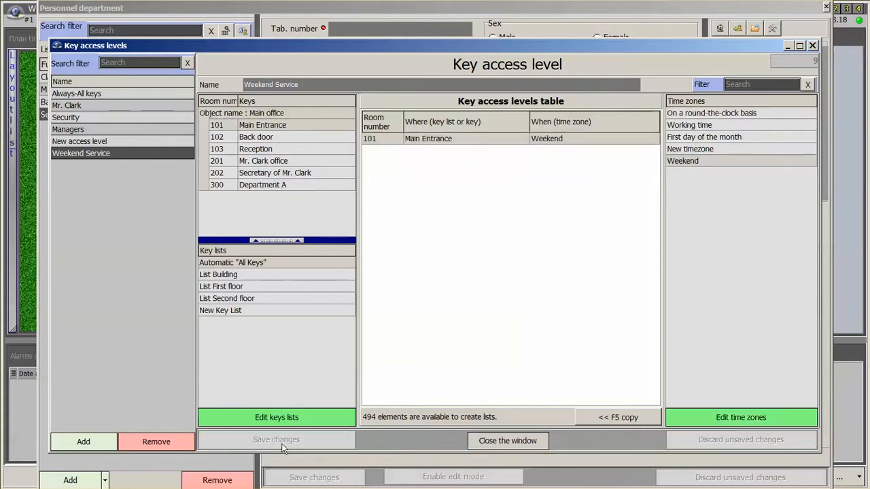
{"action": "left_click", "coordinate": [515, 442]}
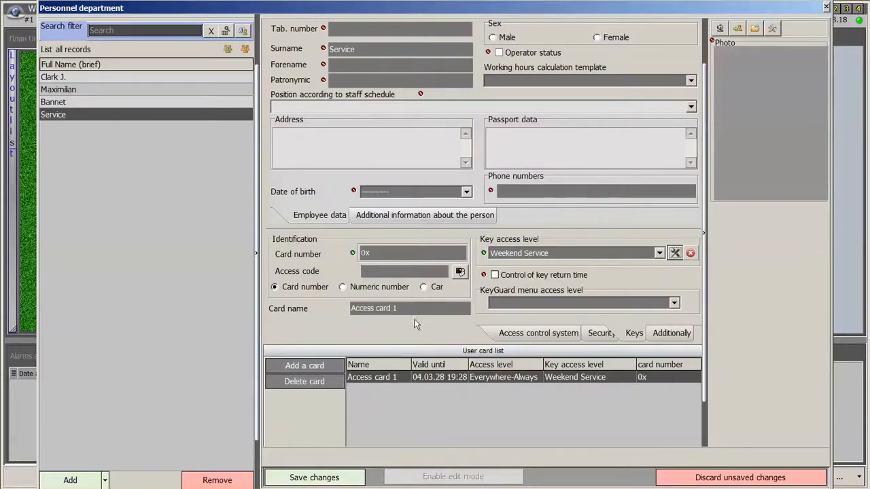
Enter the access card number and save the Service employee's card details.
{"action": "left_click", "coordinate": [404, 254]}
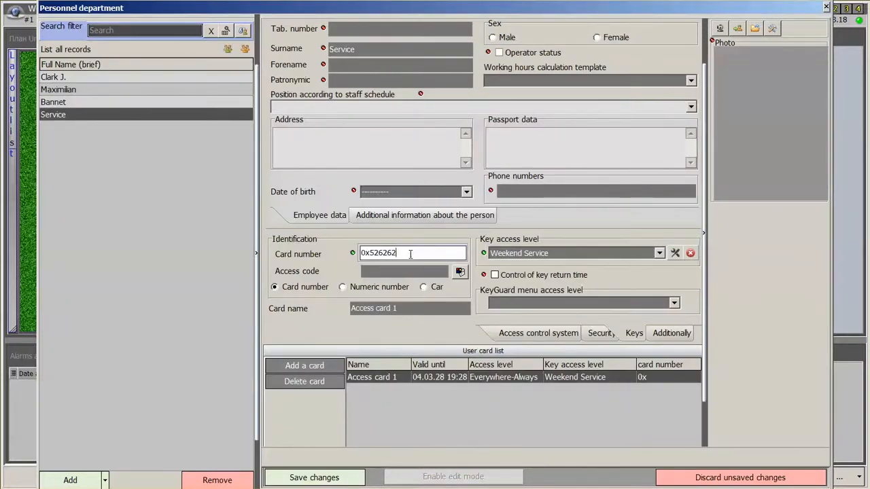
{"action": "left_click", "coordinate": [342, 477]}
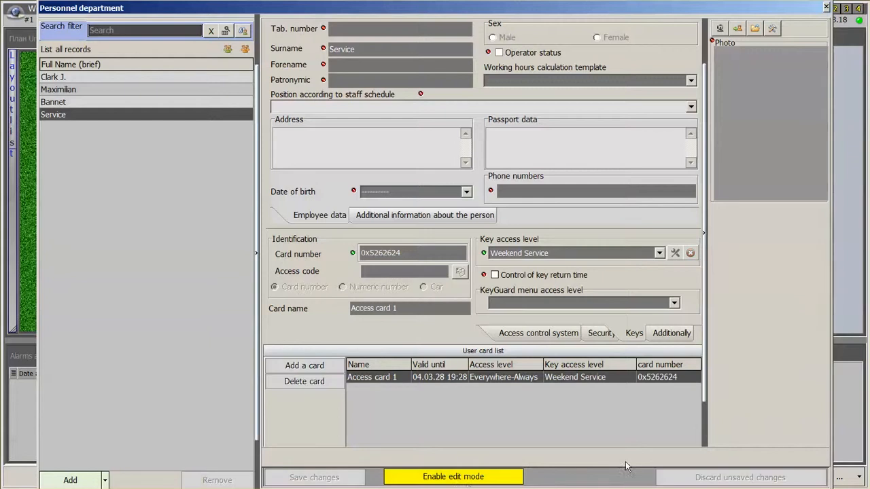
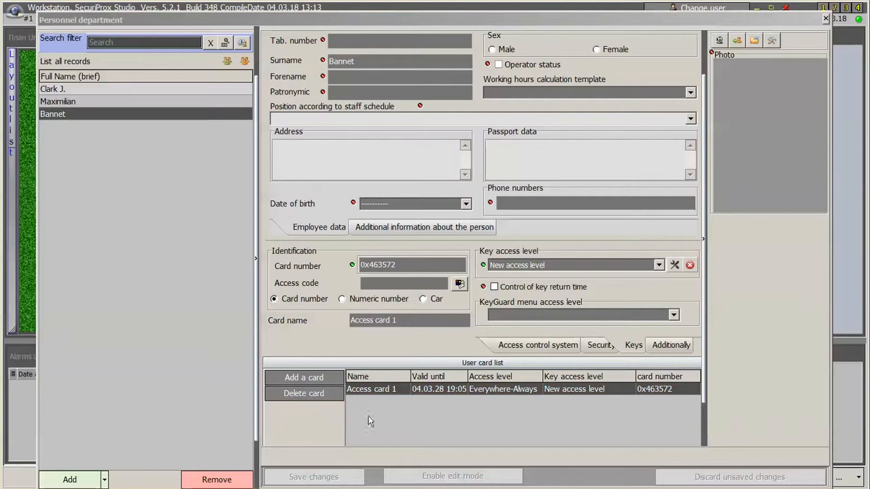
Close the Personnel department records and open the program's tools and settings menu.
{"action": "left_click", "coordinate": [826, 18]}
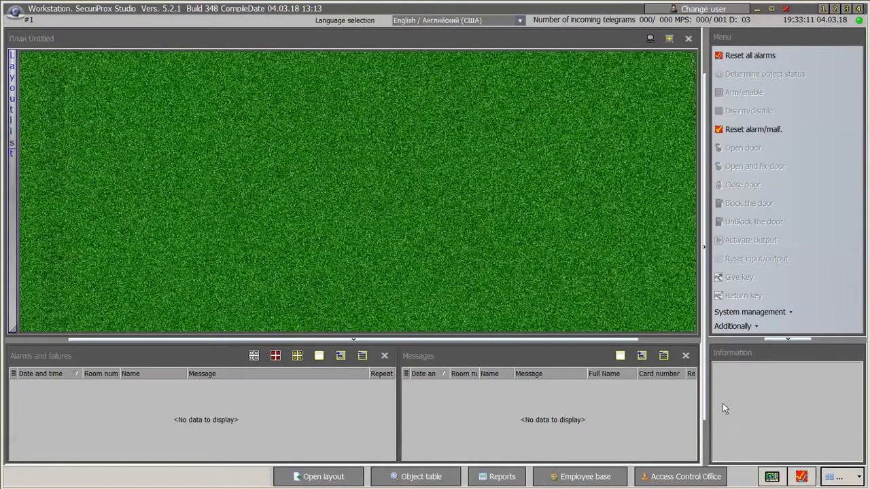
{"action": "left_click", "coordinate": [824, 475]}
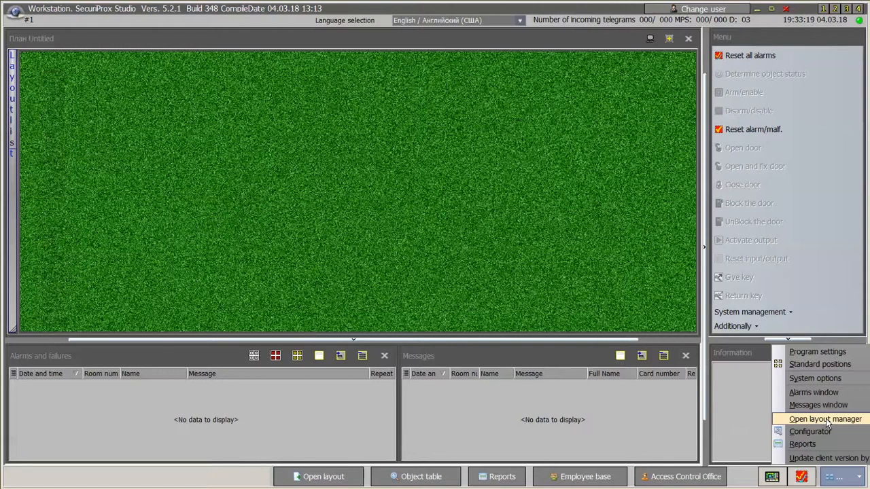
In the layout manager, create a new blank layout using the Fit window size option.
{"action": "left_click", "coordinate": [826, 419]}
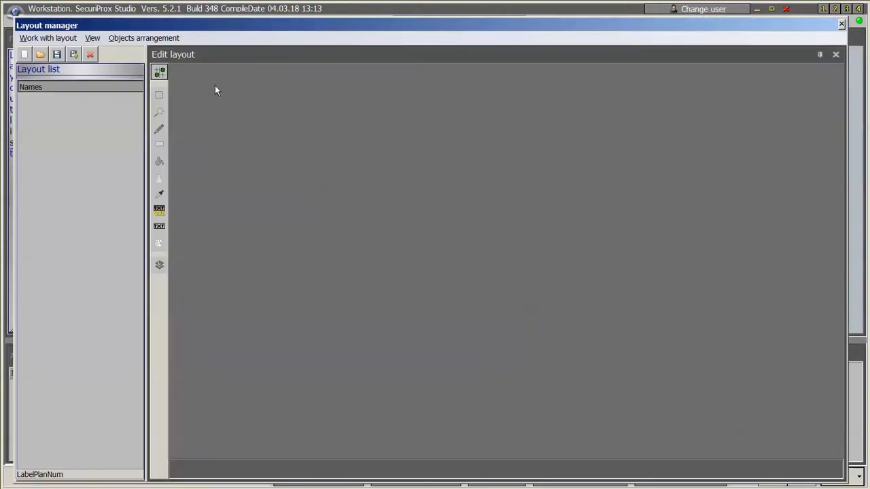
{"action": "left_click", "coordinate": [49, 38]}
{"action": "mouse_move", "coordinate": [61, 64]}
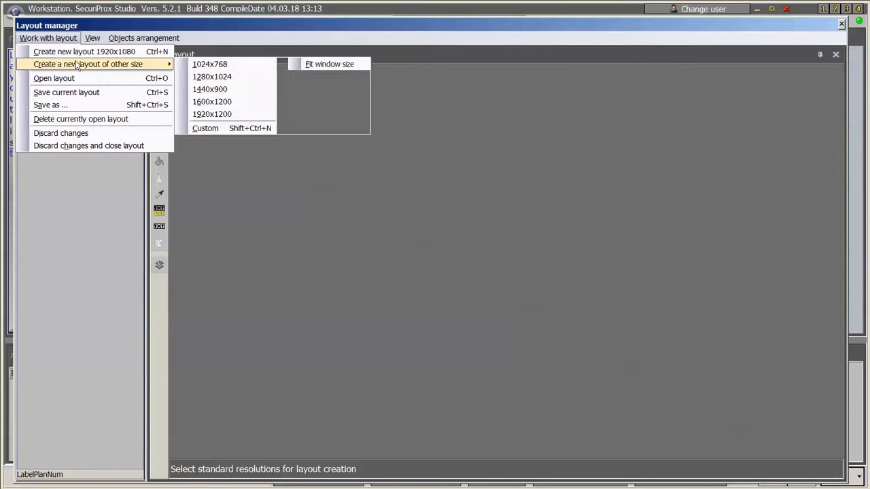
{"action": "left_click", "coordinate": [217, 64]}
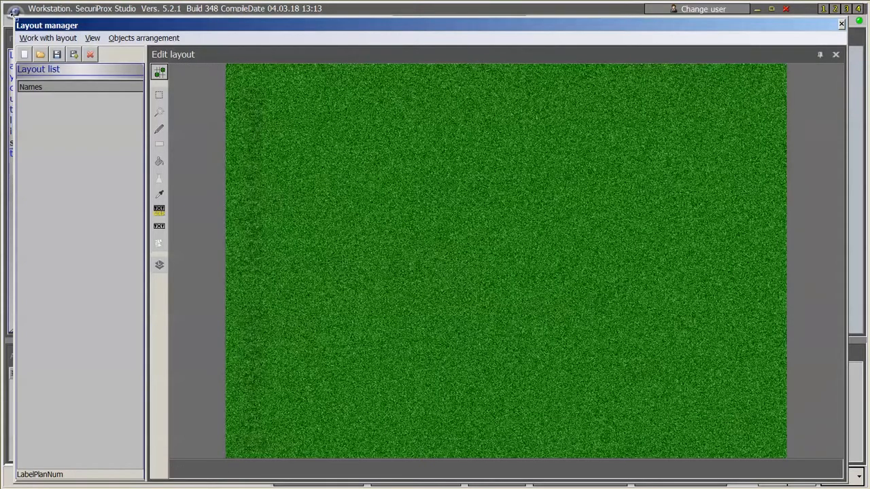
{"action": "left_click_drag", "start_coordinate": [13, 13], "coordinate": [175, 92]}
{"action": "left_click", "coordinate": [116, 96]}
{"action": "mouse_move", "coordinate": [236, 126]}
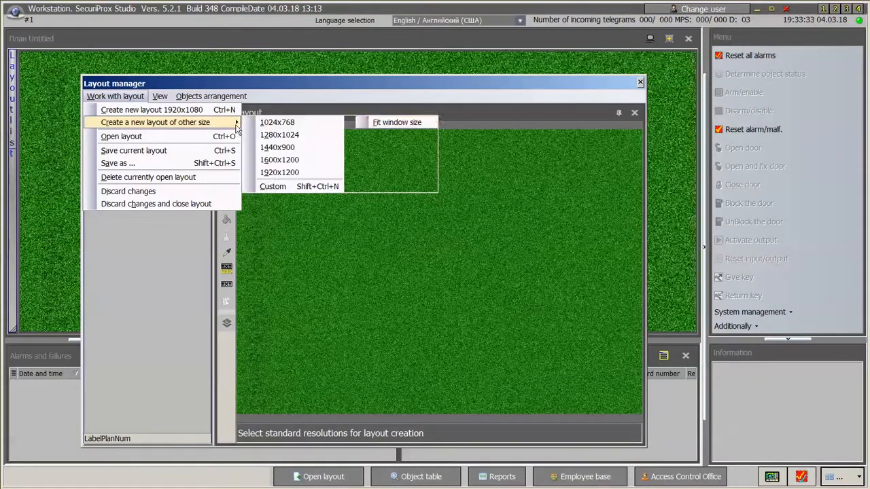
{"action": "left_click", "coordinate": [398, 124]}
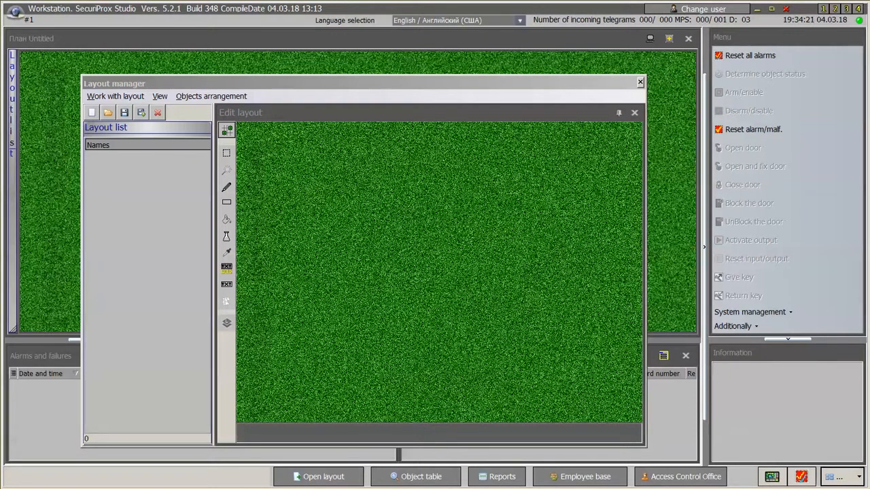
{"action": "left_click", "coordinate": [161, 97]}
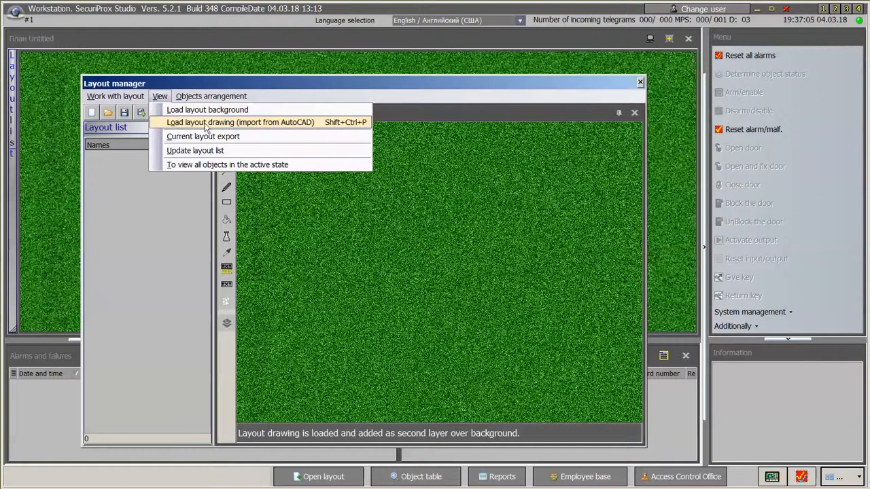
Load the 21 этаж floor plan drawing into the layout.
{"action": "left_click", "coordinate": [225, 125]}
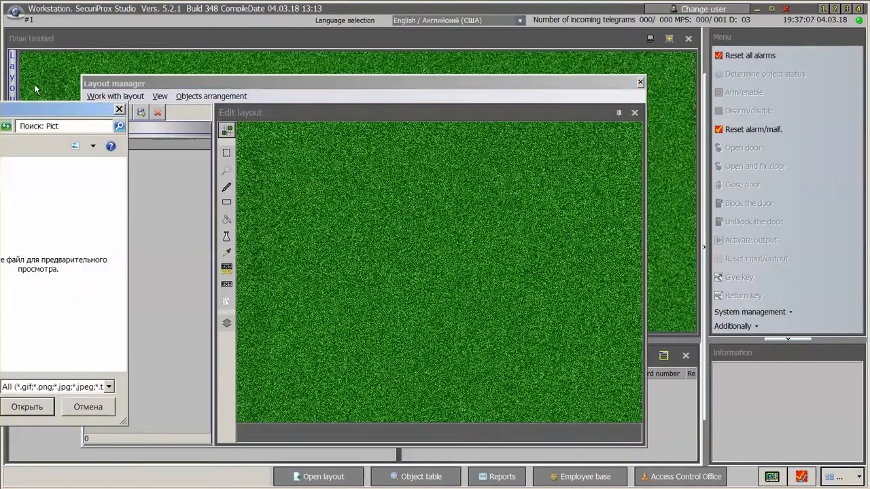
{"action": "left_click_drag", "start_coordinate": [1, 109], "coordinate": [552, 78]}
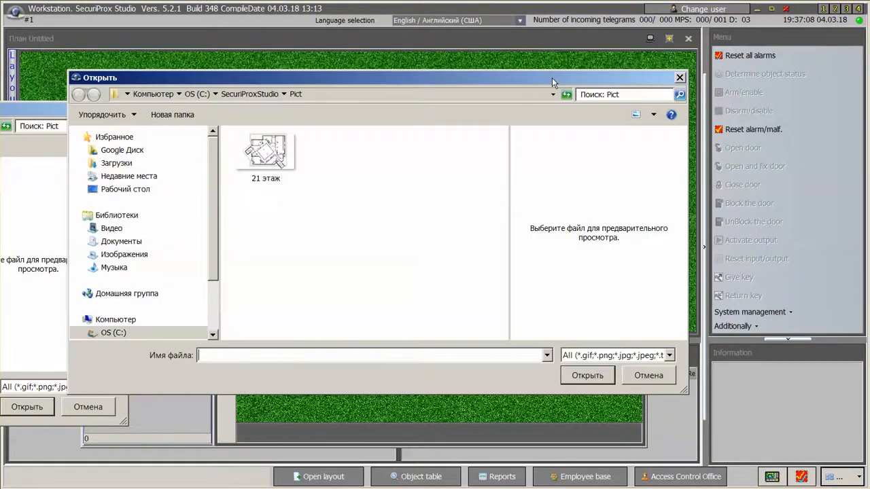
{"action": "double_click", "coordinate": [271, 158]}
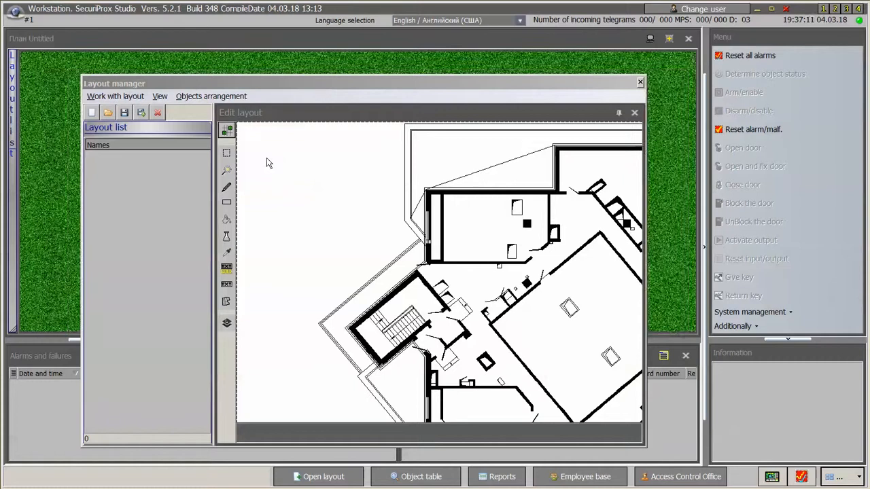
Shrink the floor plan and centre it on the green layout.
{"action": "left_click", "coordinate": [241, 125]}
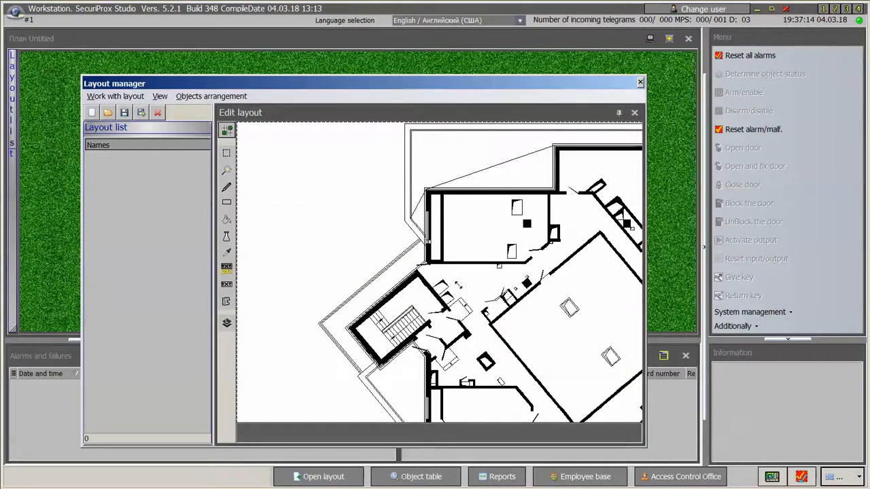
{"action": "left_click_drag", "start_coordinate": [458, 286], "coordinate": [471, 281]}
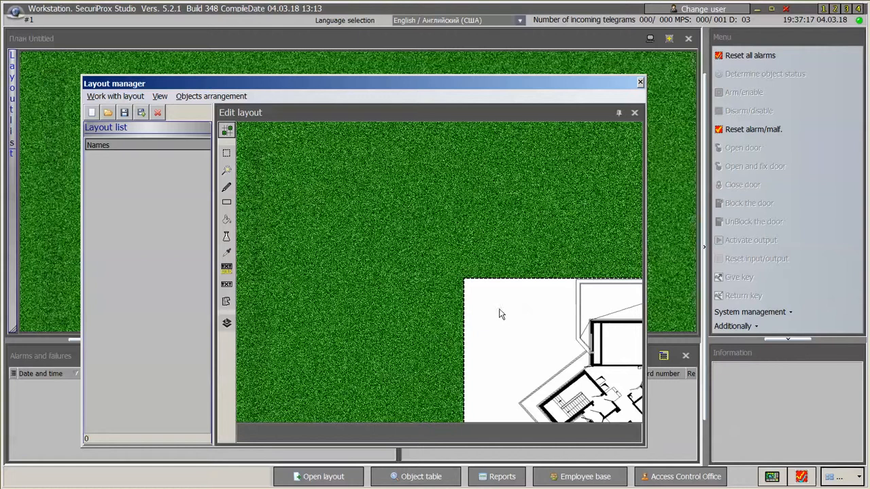
{"action": "left_click_drag", "start_coordinate": [507, 317], "coordinate": [513, 315]}
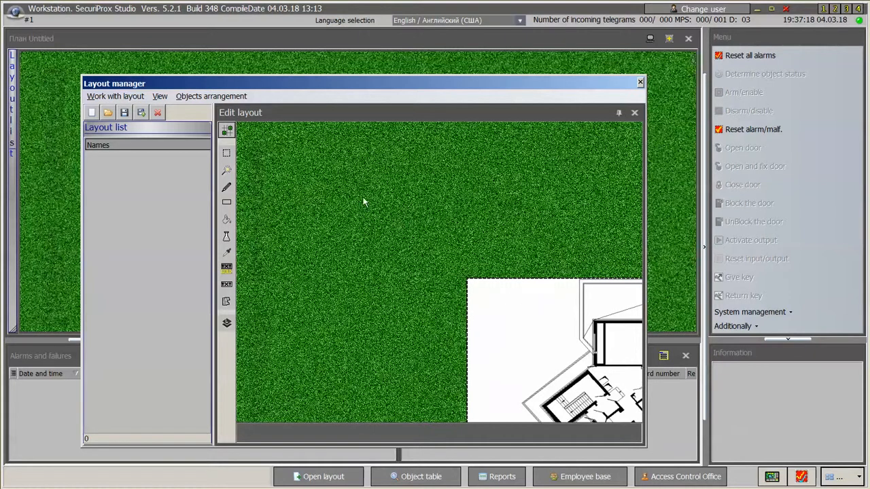
{"action": "left_click_drag", "start_coordinate": [363, 202], "coordinate": [291, 171]}
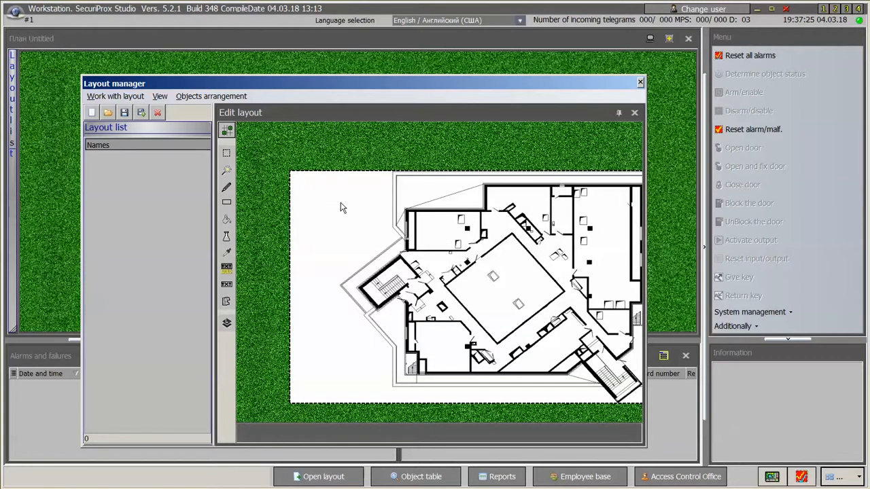
{"action": "left_click_drag", "start_coordinate": [344, 211], "coordinate": [295, 196]}
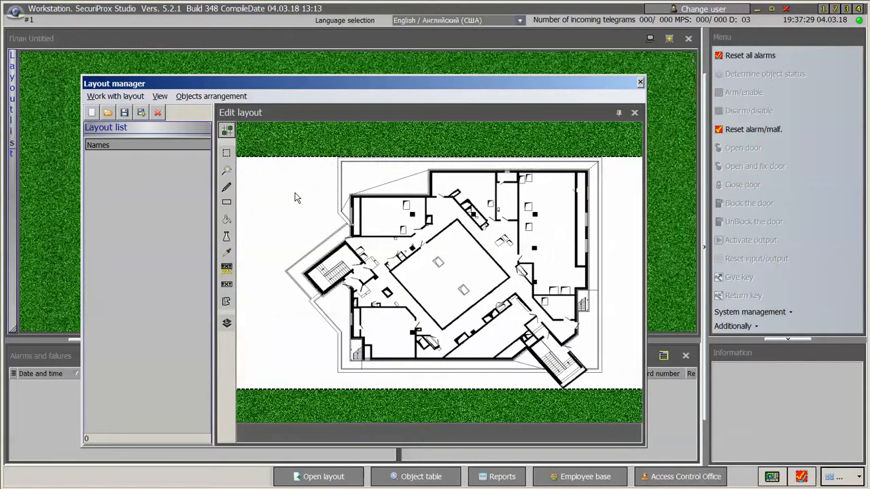
Make the white area around the plan transparent and save the layout.
{"action": "left_click", "coordinate": [228, 173]}
{"action": "left_click", "coordinate": [271, 195]}
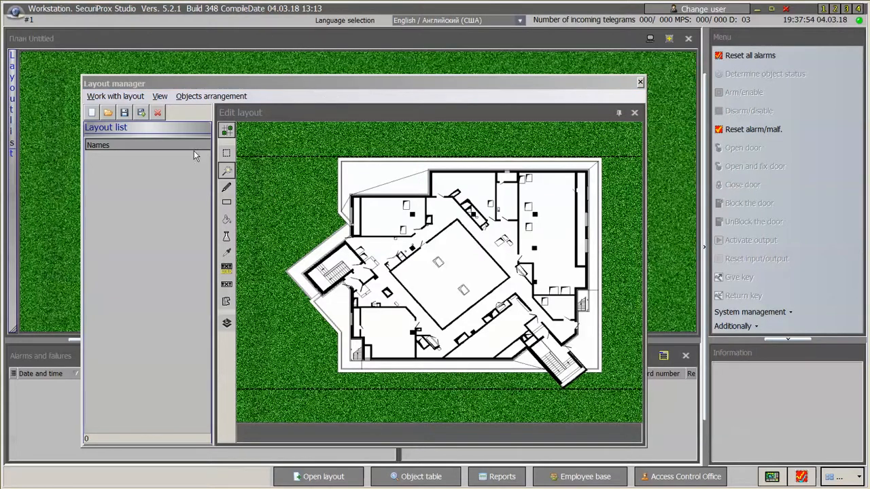
{"action": "left_click", "coordinate": [124, 113]}
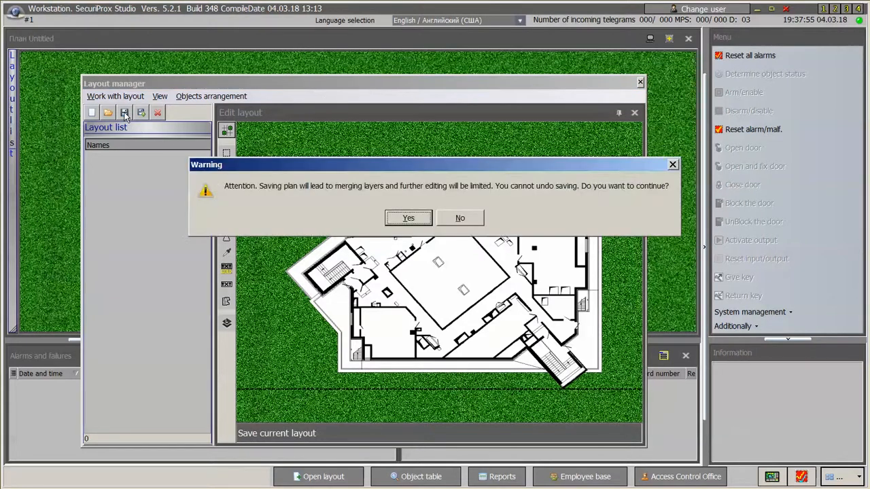
Confirm the save warning and name the layout 'First Floor'.
{"action": "left_click", "coordinate": [407, 217]}
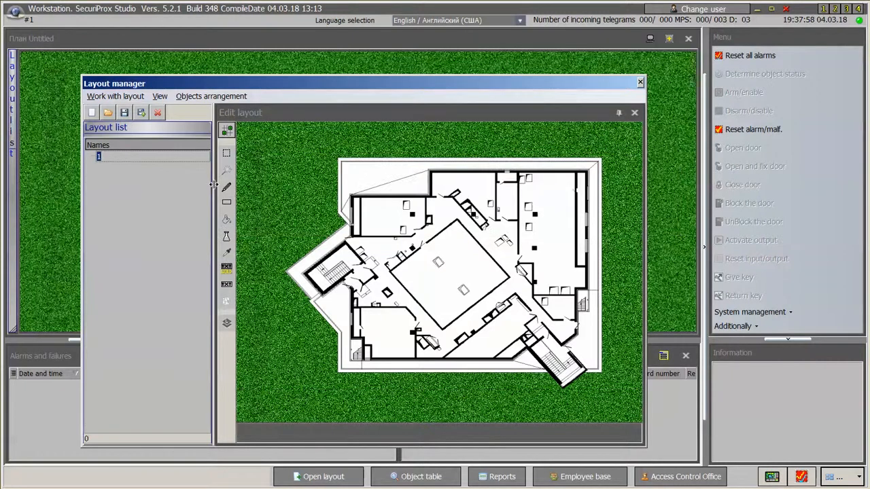
{"action": "type", "text": "First Floor"}
{"action": "key", "text": "Return"}
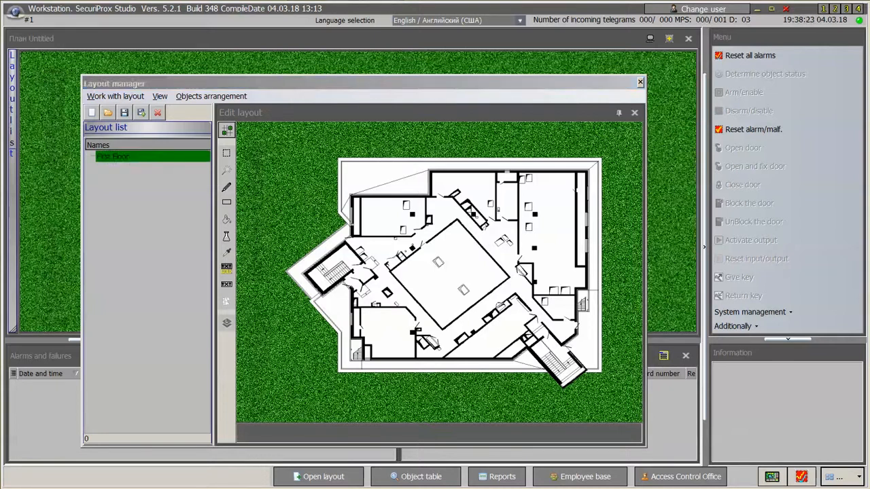
Add a smaller 'First Floor' title centred above the floor plan and save.
{"action": "left_click", "coordinate": [228, 267]}
{"action": "left_click", "coordinate": [228, 268]}
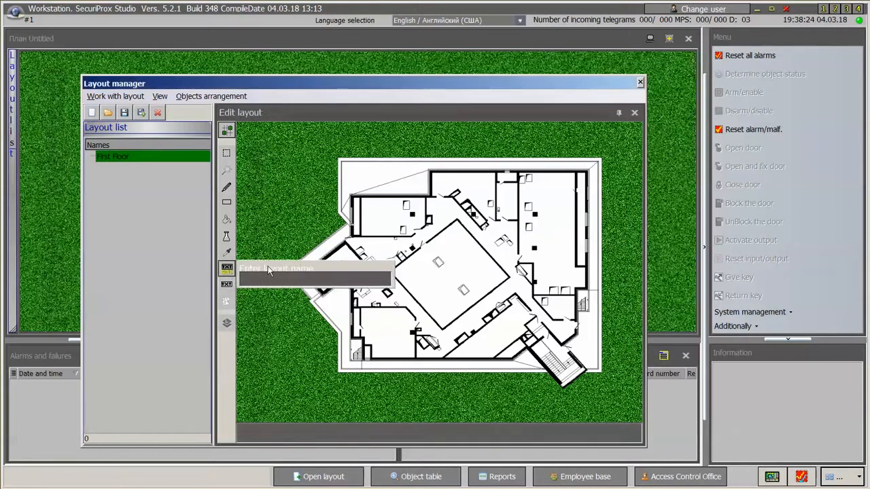
{"action": "type", "text": "F"}
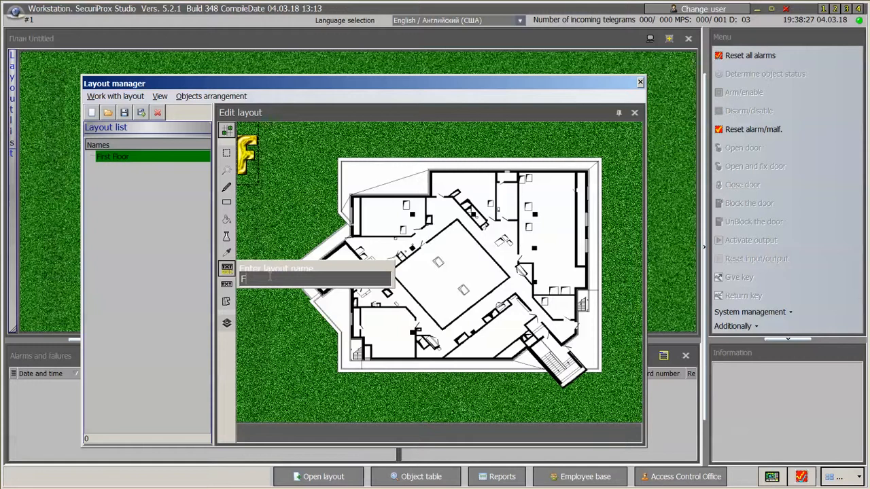
{"action": "type", "text": "irst Floor"}
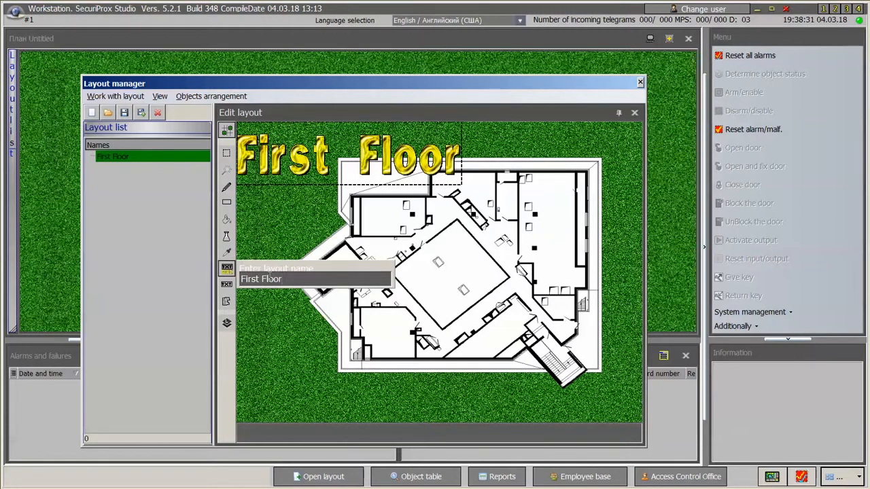
{"action": "key", "text": "Return"}
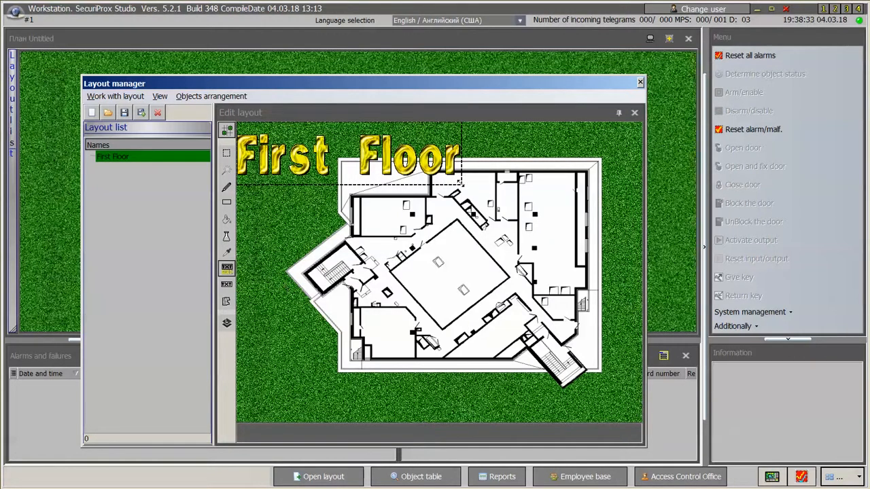
{"action": "left_click_drag", "start_coordinate": [462, 184], "coordinate": [406, 151]}
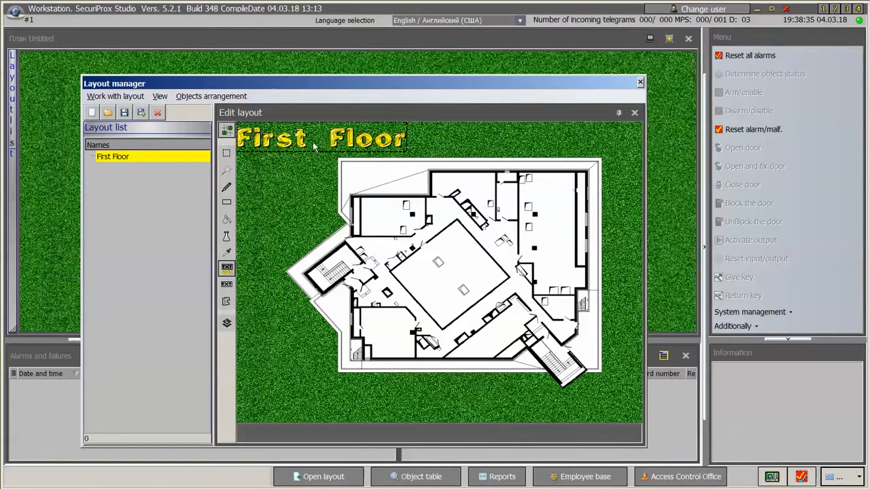
{"action": "left_click_drag", "start_coordinate": [324, 145], "coordinate": [441, 150]}
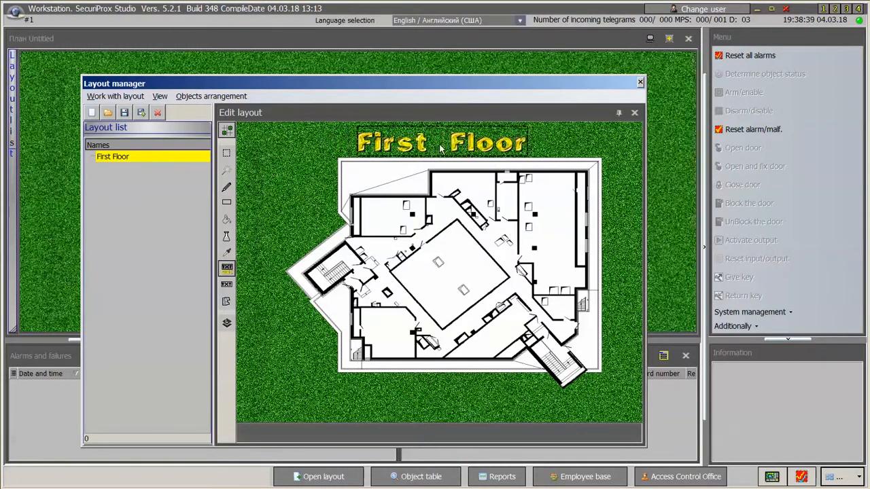
{"action": "left_click", "coordinate": [125, 112]}
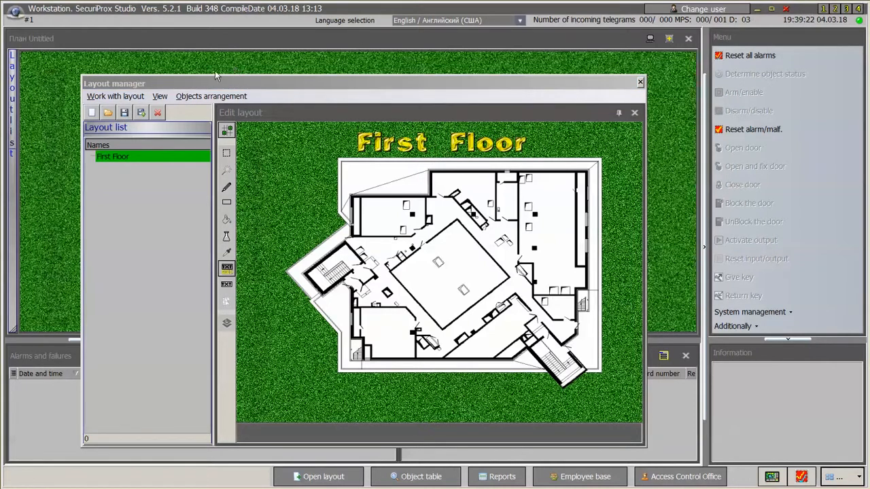
Place the Main Entrance, Reception, office and secretary keys at their doors on the plan.
{"action": "left_click_drag", "start_coordinate": [324, 78], "coordinate": [229, 73]}
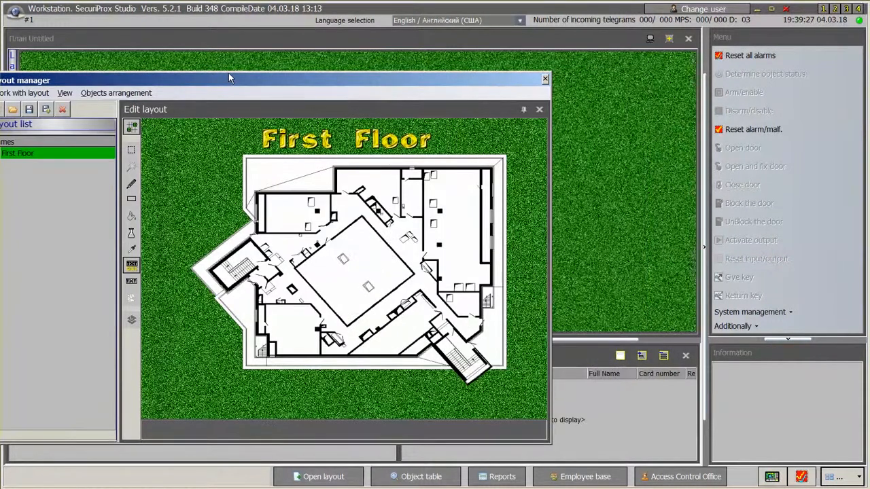
{"action": "left_click", "coordinate": [113, 95]}
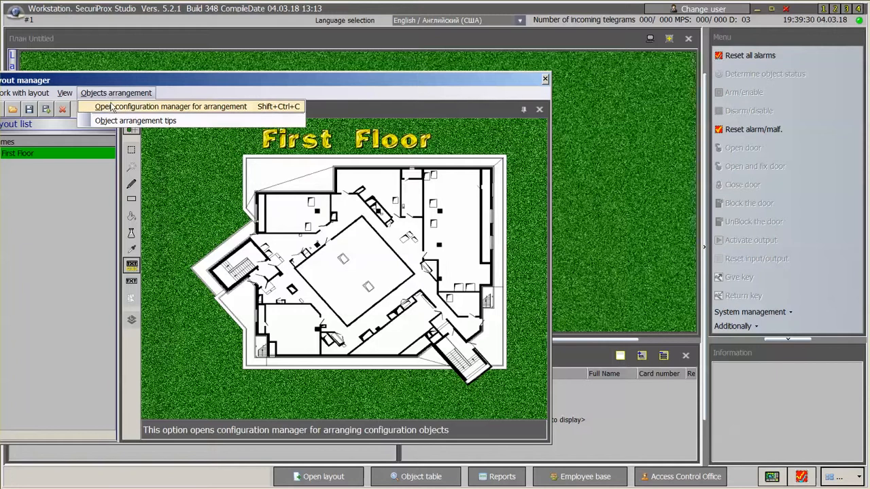
{"action": "left_click", "coordinate": [111, 106]}
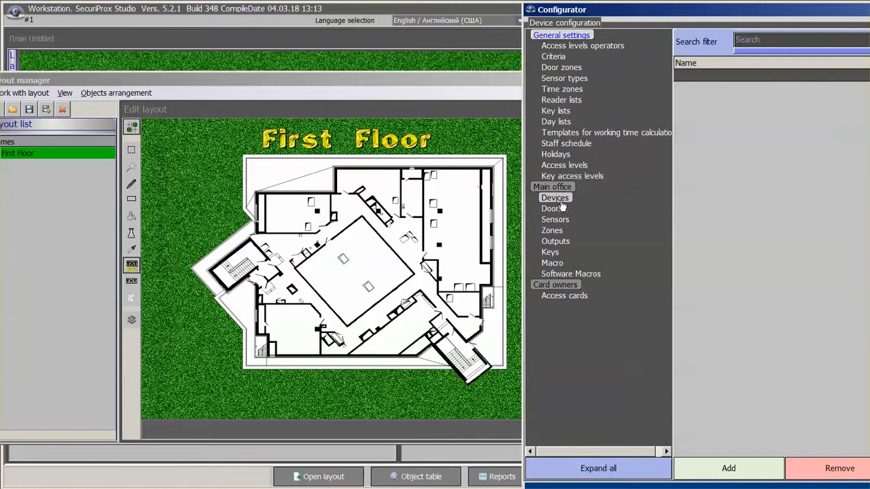
{"action": "left_click", "coordinate": [550, 253]}
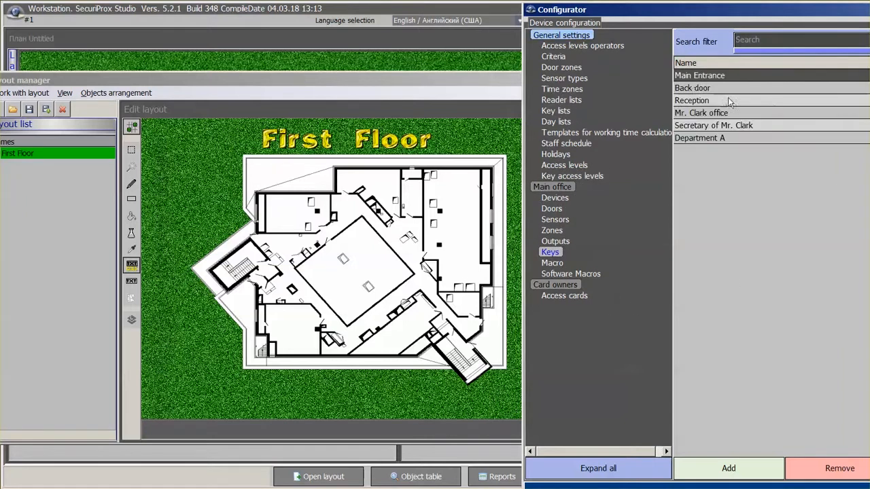
{"action": "left_click", "coordinate": [697, 78]}
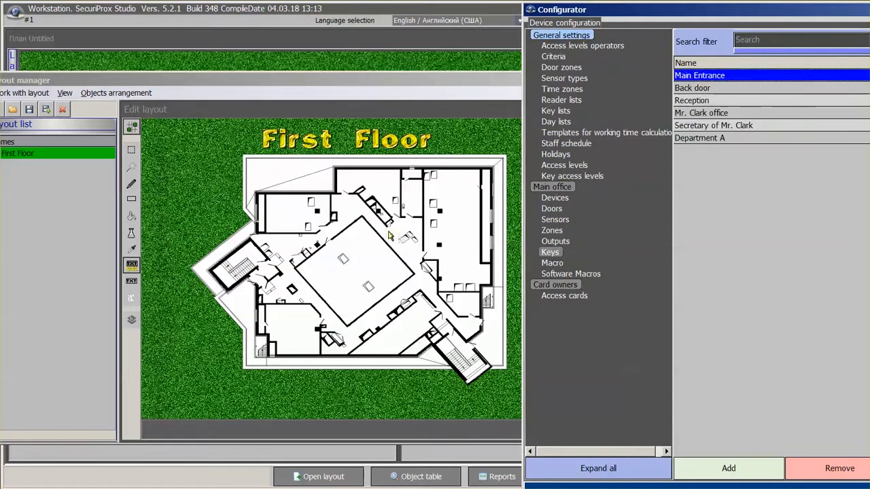
{"action": "left_click", "coordinate": [448, 319]}
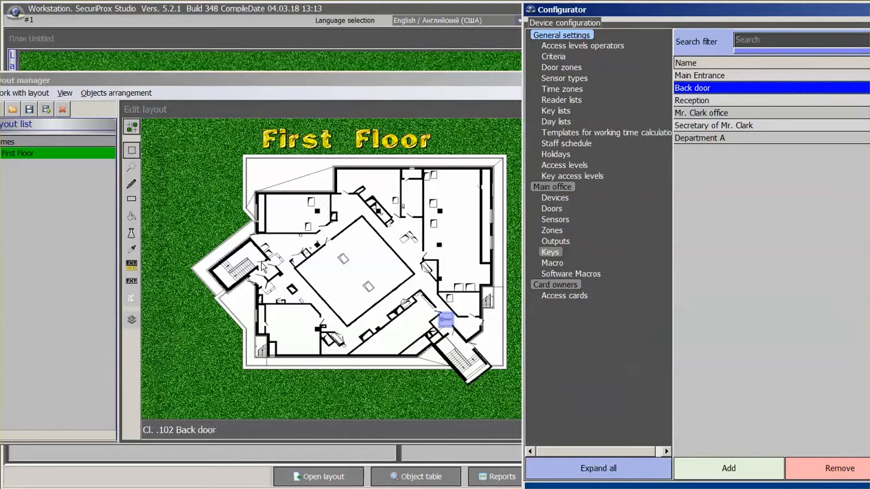
{"action": "left_click", "coordinate": [324, 242]}
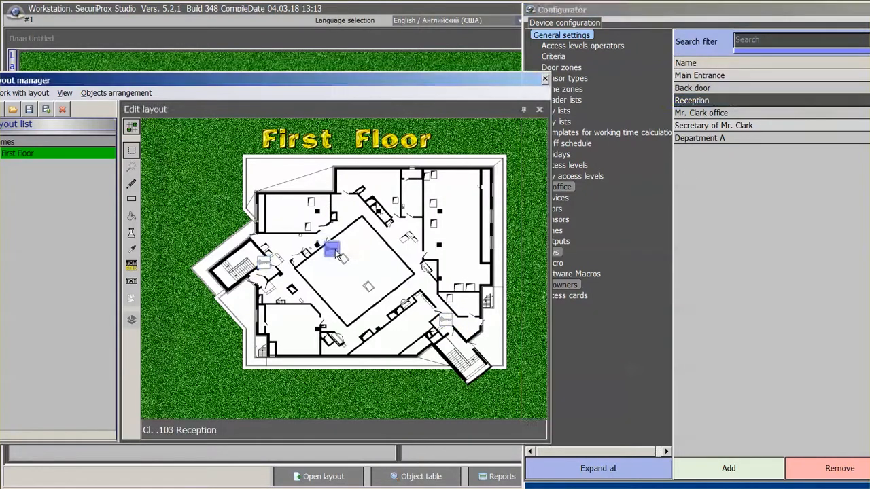
{"action": "left_click", "coordinate": [721, 113]}
{"action": "left_click_drag", "start_coordinate": [435, 254], "coordinate": [429, 249]}
{"action": "left_click_drag", "start_coordinate": [698, 125], "coordinate": [310, 320]}
{"action": "left_click", "coordinate": [561, 219]}
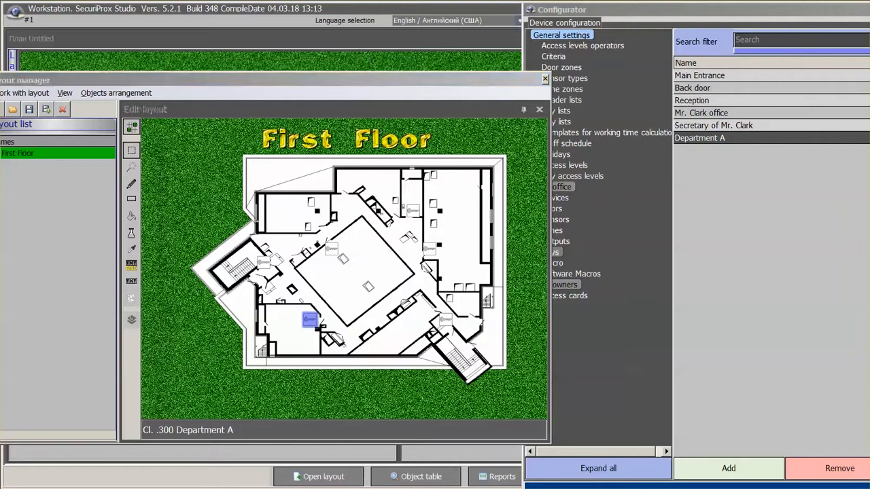
Draw a light-blue area at lower left and arrange all six keys in it in two rows.
{"action": "left_click", "coordinate": [133, 200]}
{"action": "left_click_drag", "start_coordinate": [147, 309], "coordinate": [239, 418]}
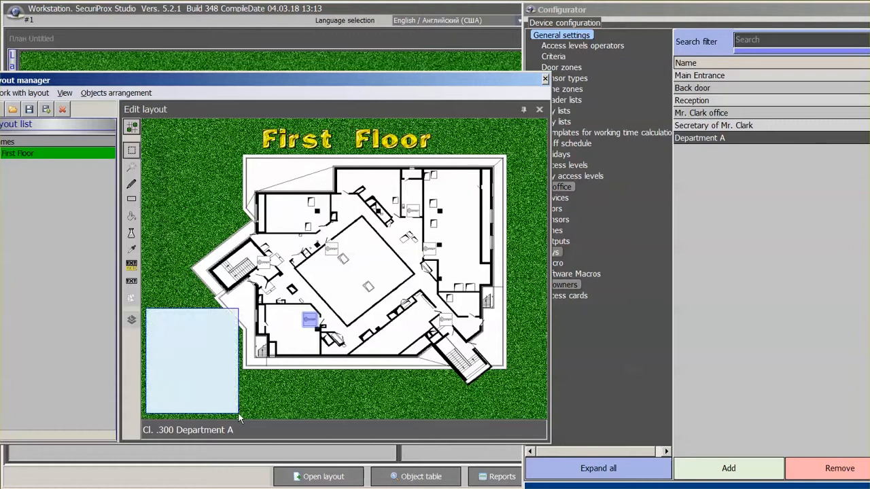
{"action": "left_click", "coordinate": [703, 77]}
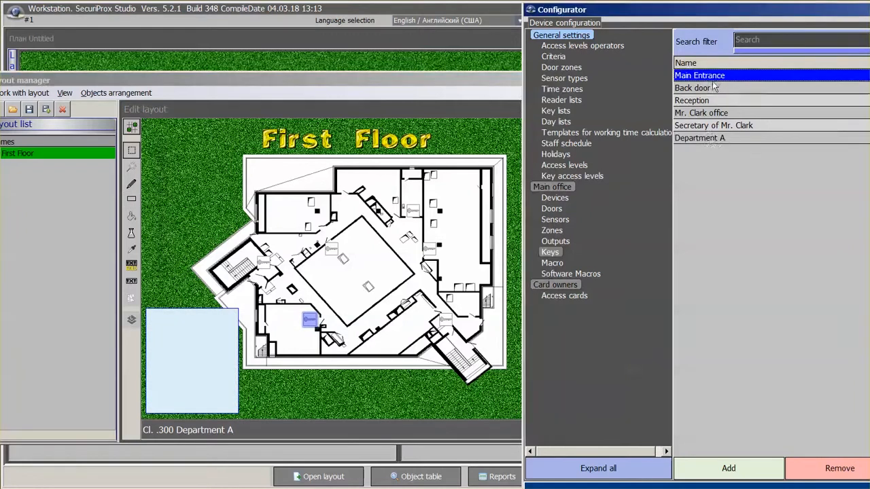
{"action": "left_click", "coordinate": [715, 139], "text": "shift"}
{"action": "left_click_drag", "start_coordinate": [715, 138], "coordinate": [160, 330]}
{"action": "left_click_drag", "start_coordinate": [177, 332], "coordinate": [155, 355]}
{"action": "left_click_drag", "start_coordinate": [163, 345], "coordinate": [179, 348]}
{"action": "left_click_drag", "start_coordinate": [157, 353], "coordinate": [159, 347]}
{"action": "left_click_drag", "start_coordinate": [193, 348], "coordinate": [203, 348]}
{"action": "left_click_drag", "start_coordinate": [177, 346], "coordinate": [181, 346]}
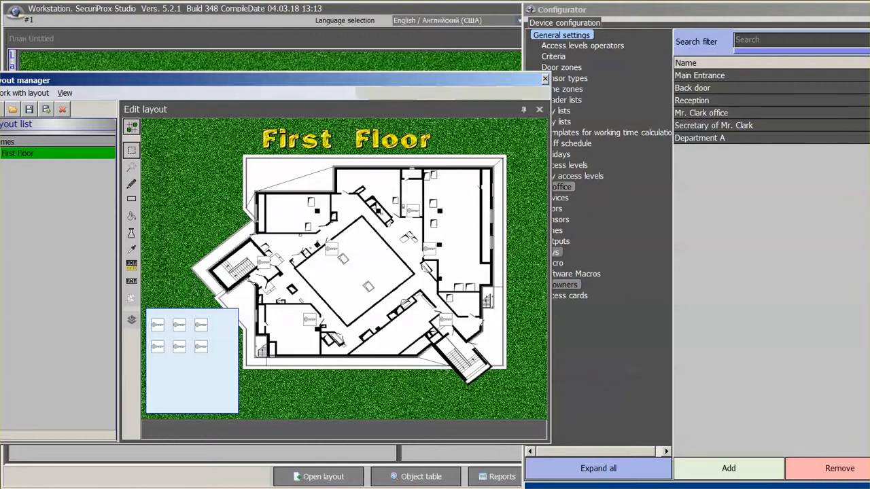
{"action": "left_click", "coordinate": [768, 89]}
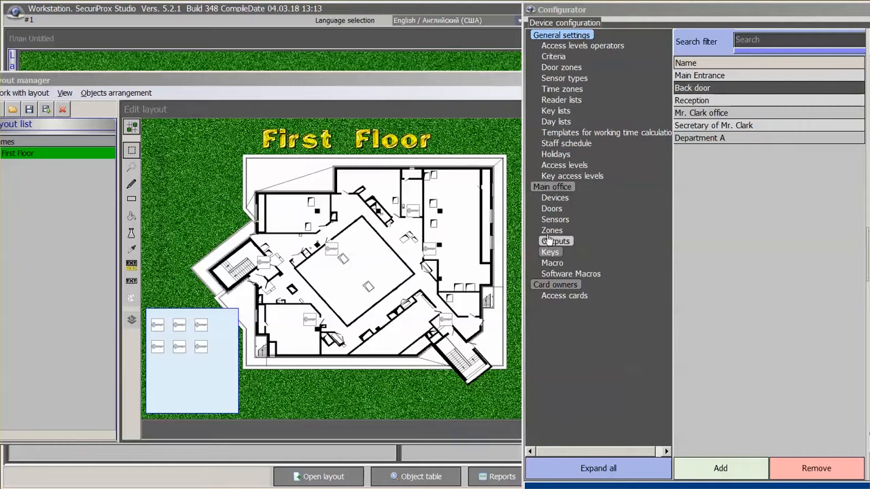
Drag the Ground floor sensor from Main office > Sensors into the light-blue area below the keys.
{"action": "left_click", "coordinate": [554, 198]}
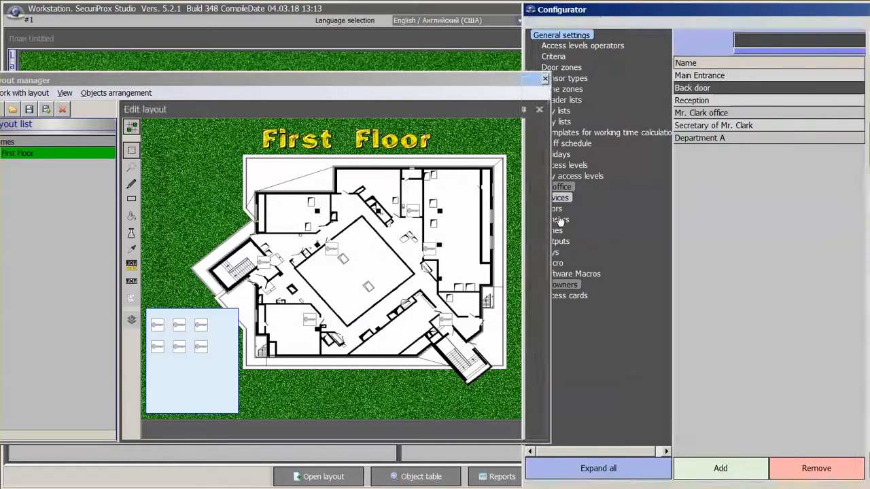
{"action": "left_click", "coordinate": [557, 220]}
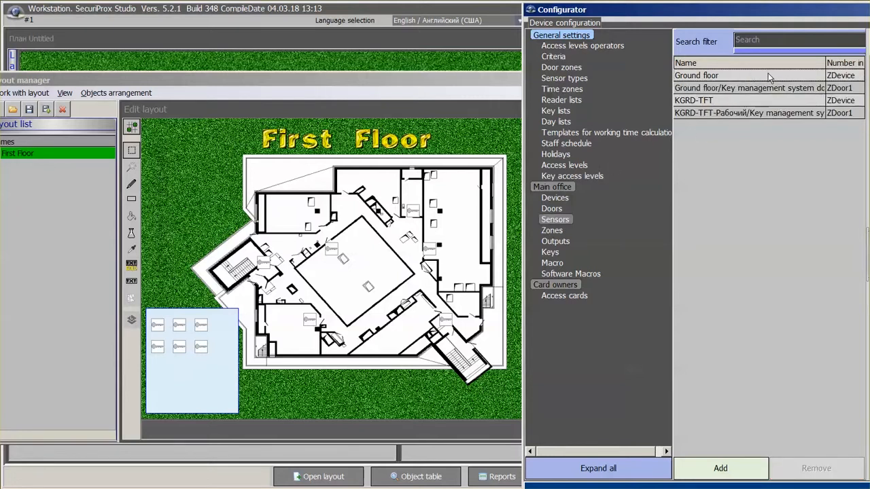
{"action": "left_click_drag", "start_coordinate": [770, 78], "coordinate": [158, 398]}
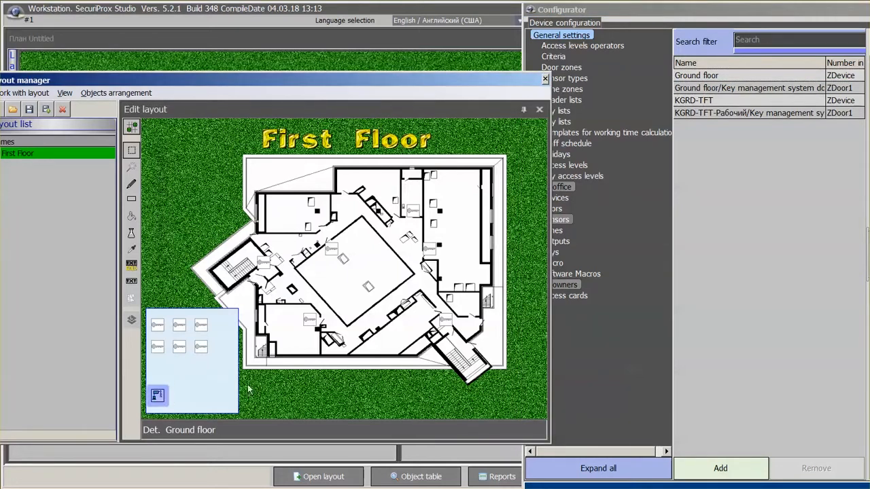
{"action": "left_click", "coordinate": [409, 394]}
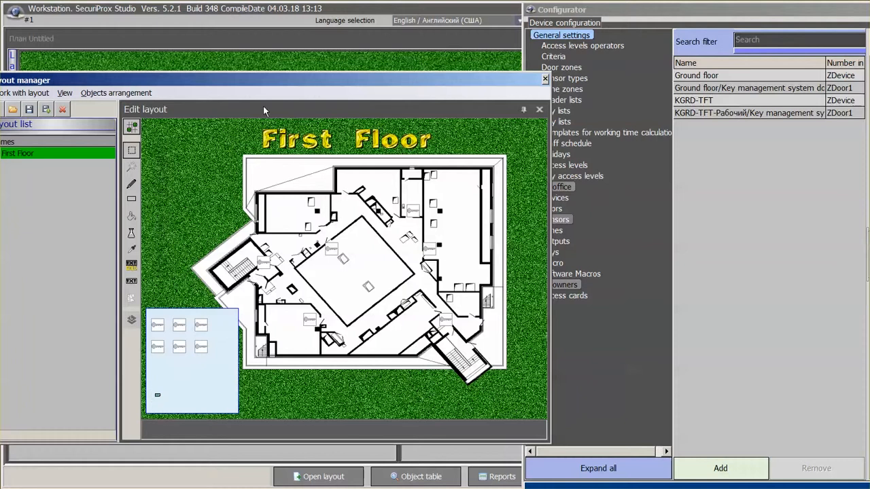
Save the layout, close the layout editor and sensor settings, and show the layout list.
{"action": "left_click", "coordinate": [28, 112]}
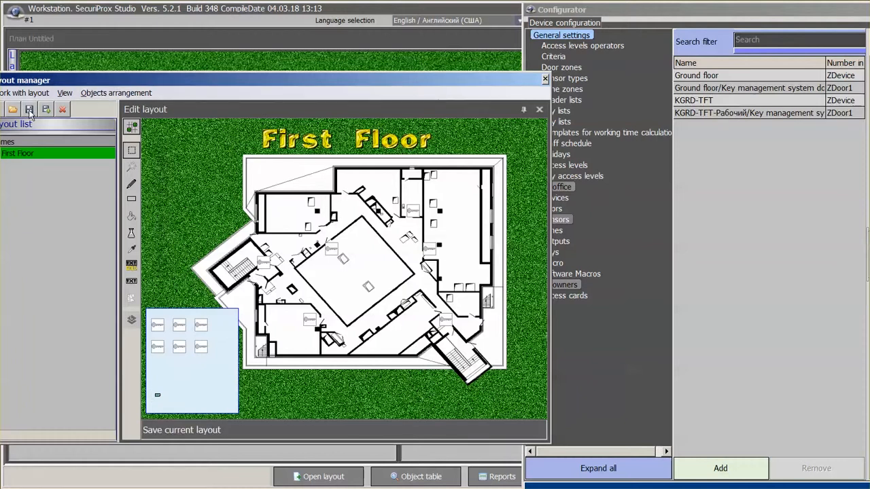
{"action": "left_click", "coordinate": [545, 80]}
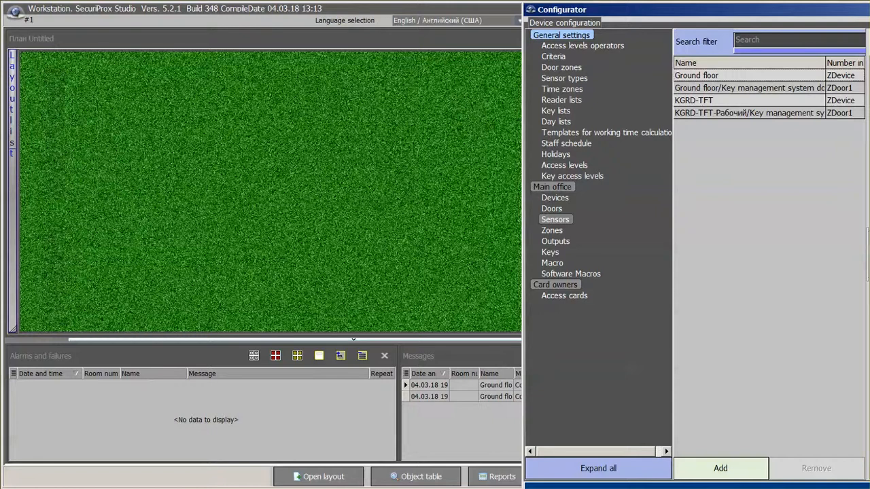
{"action": "left_click_drag", "start_coordinate": [864, 18], "coordinate": [82, 100]}
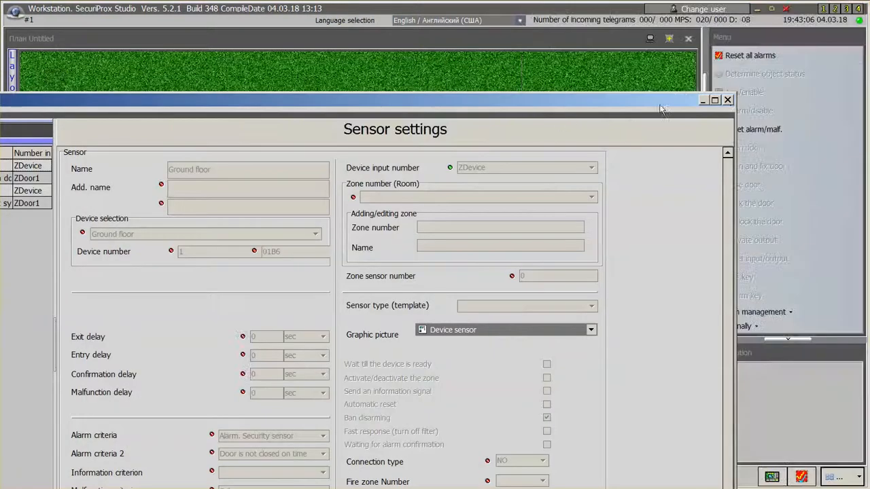
{"action": "left_click", "coordinate": [728, 100]}
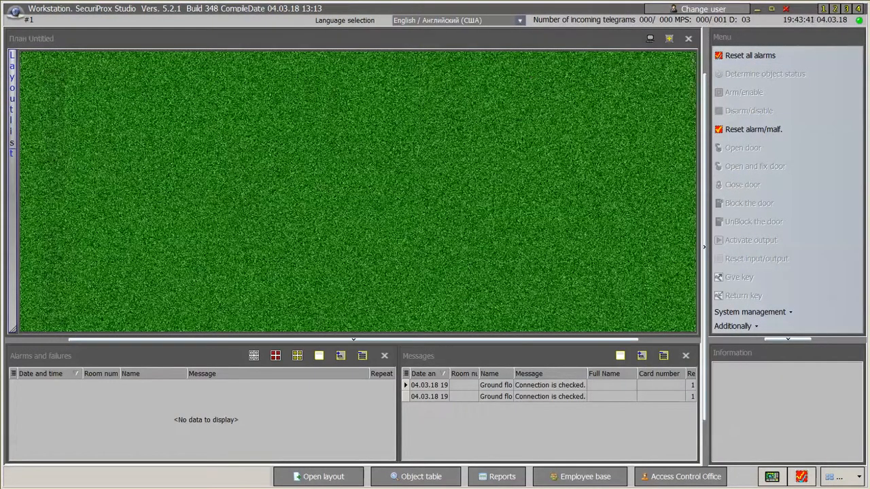
{"action": "left_click", "coordinate": [13, 177]}
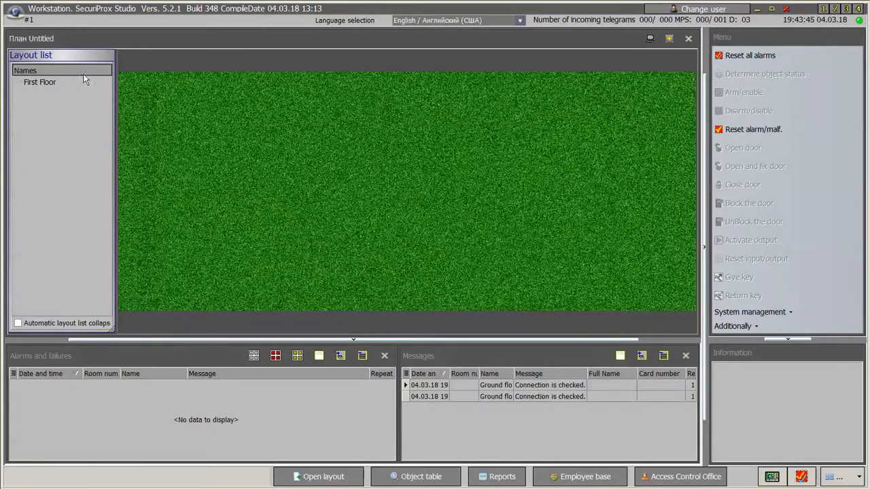
Open the First Floor plan enlarged, check the key storage status, and reset all alarms and failures.
{"action": "left_click", "coordinate": [44, 83]}
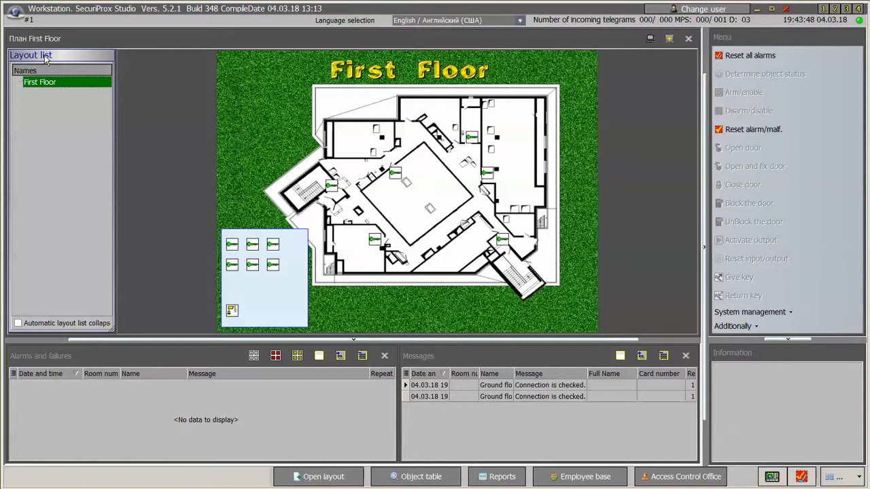
{"action": "left_click", "coordinate": [45, 56]}
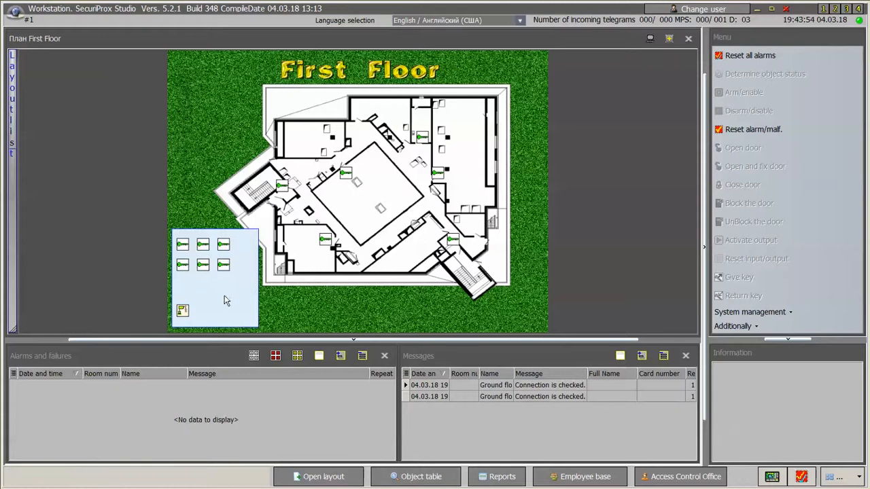
{"action": "left_click", "coordinate": [182, 315]}
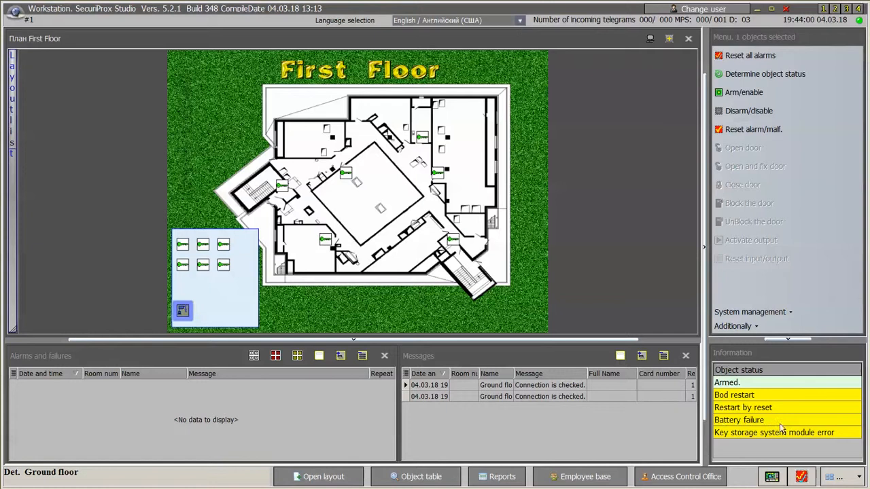
{"action": "left_click", "coordinate": [803, 477]}
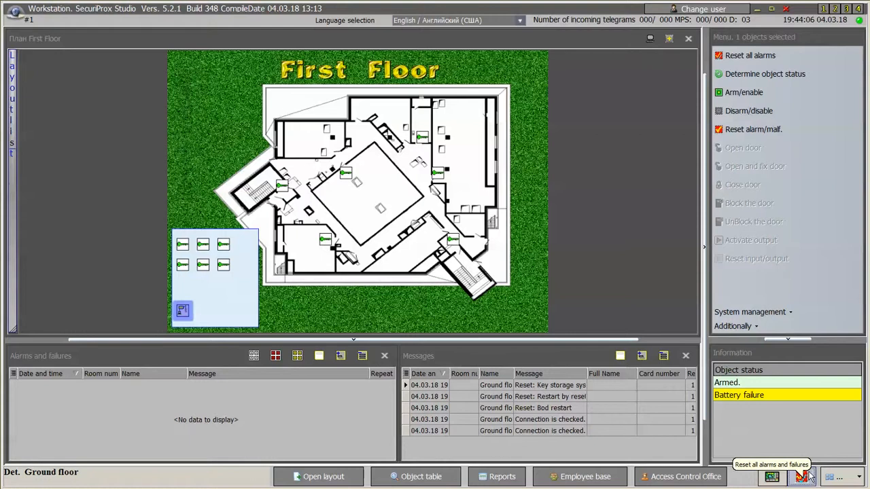
{"action": "left_click", "coordinate": [809, 469]}
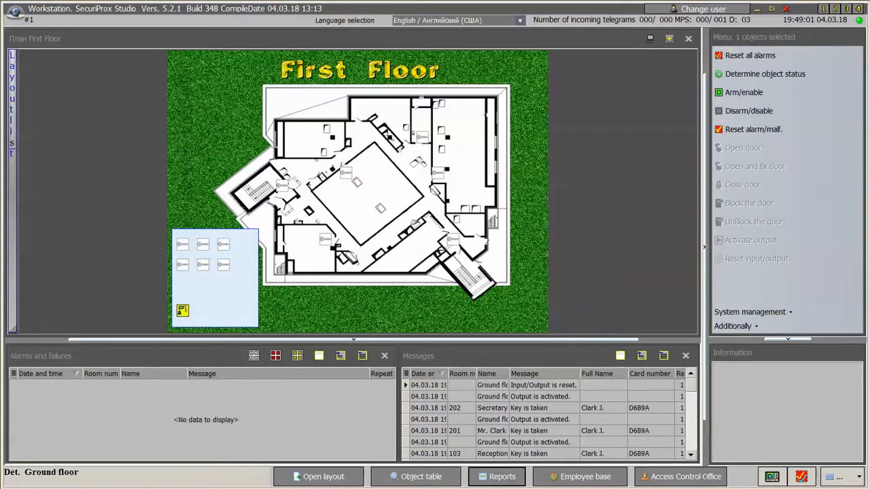
In Reports > Keys events, select the Main Entrance (101), room 201 and room 202 keys.
{"action": "left_click", "coordinate": [510, 481]}
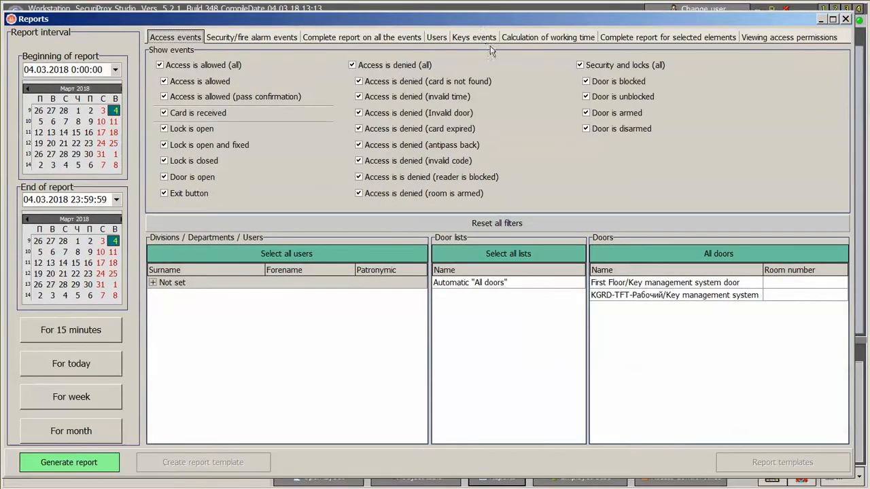
{"action": "left_click", "coordinate": [475, 39]}
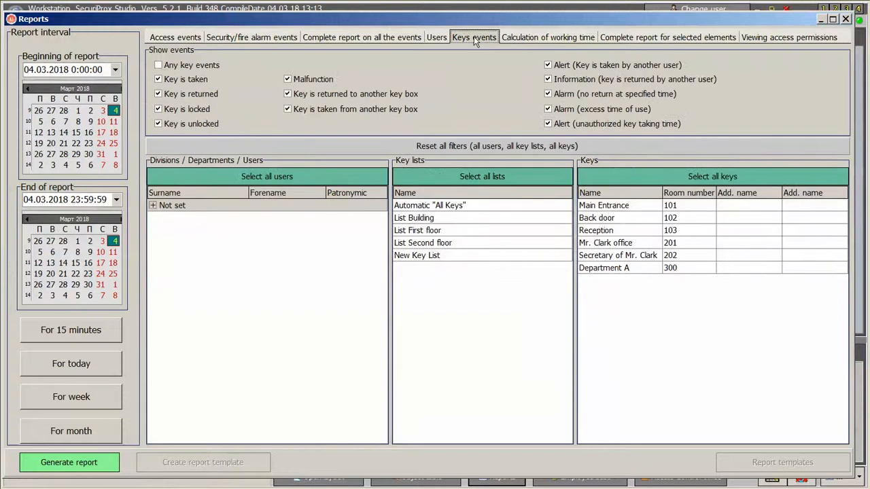
{"action": "left_click", "coordinate": [615, 218]}
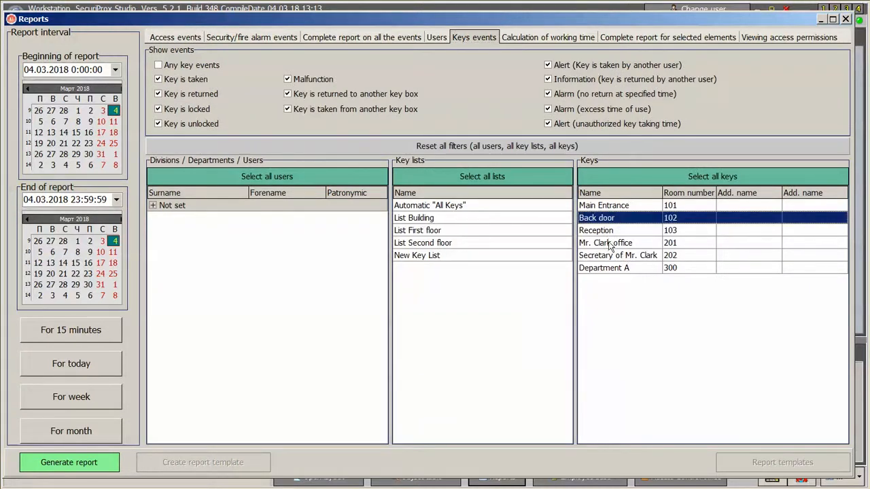
{"action": "left_click", "coordinate": [611, 243], "text": "ctrl"}
{"action": "left_click", "coordinate": [615, 256], "text": "ctrl"}
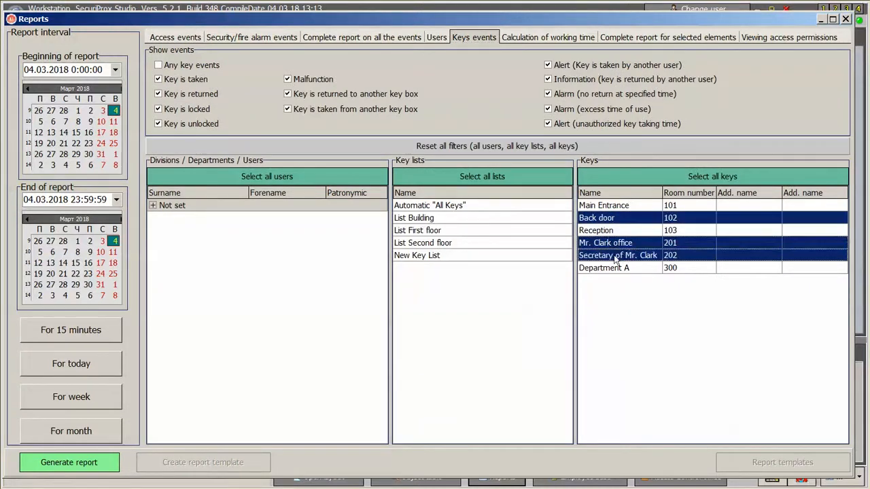
{"action": "left_click", "coordinate": [610, 219]}
{"action": "left_click", "coordinate": [616, 206]}
{"action": "left_click", "coordinate": [616, 243], "text": "ctrl"}
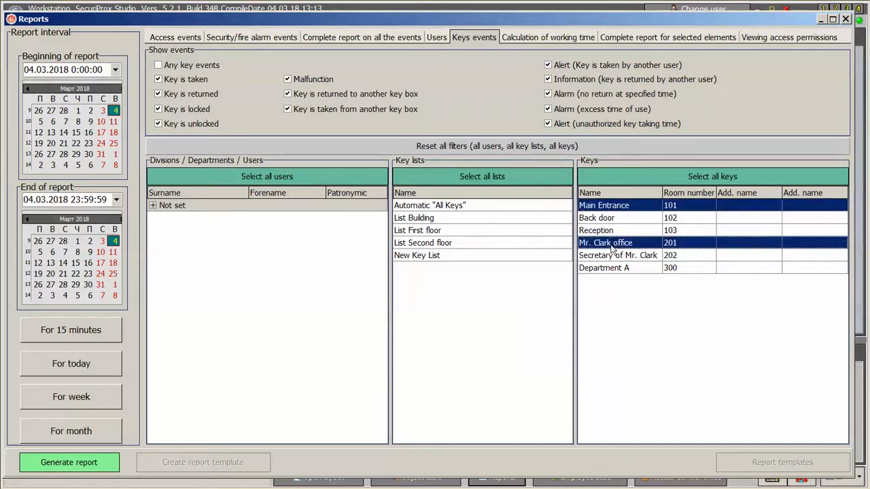
{"action": "left_click", "coordinate": [615, 255], "text": "ctrl"}
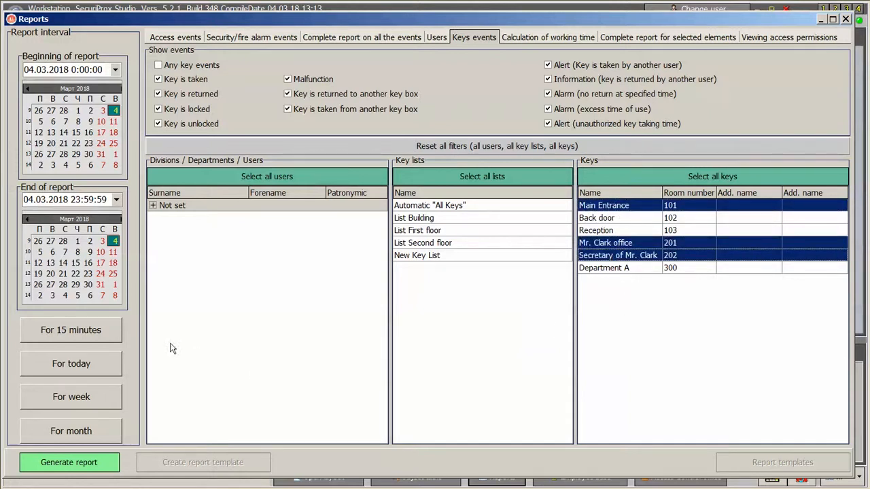
Limit the report interval to the last 15 minutes and include all users.
{"action": "left_click", "coordinate": [68, 335]}
{"action": "left_click", "coordinate": [153, 205]}
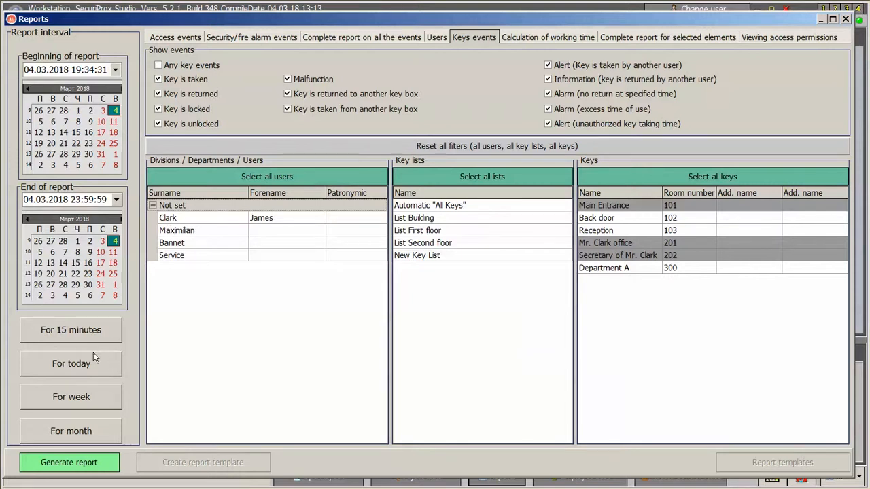
{"action": "left_click", "coordinate": [63, 340]}
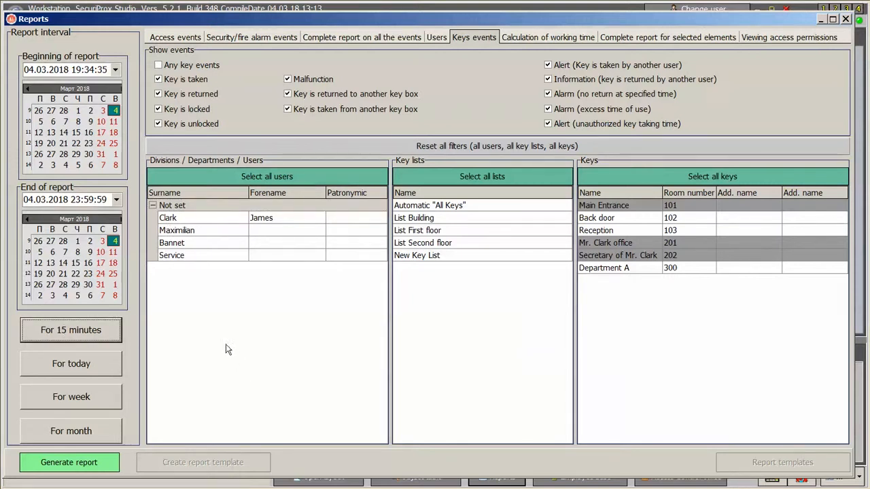
{"action": "left_click", "coordinate": [253, 176]}
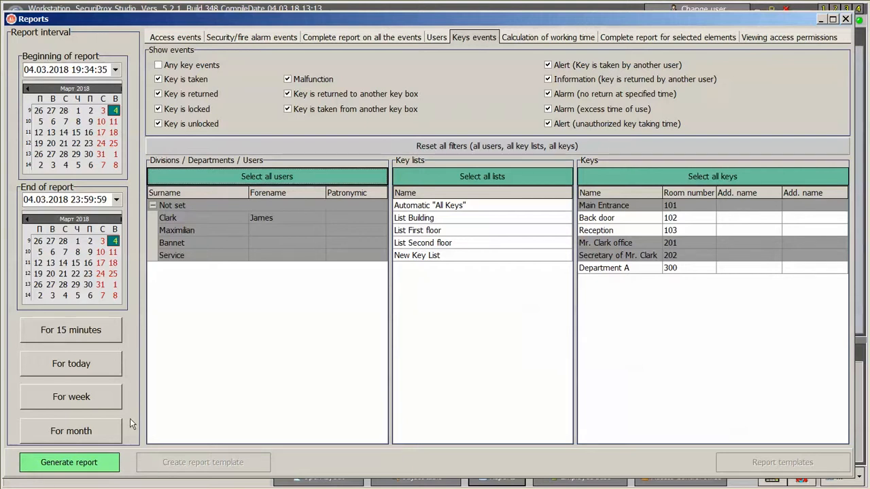
Generate the key-events report and review the room 201 and 202 return events.
{"action": "left_click", "coordinate": [68, 463]}
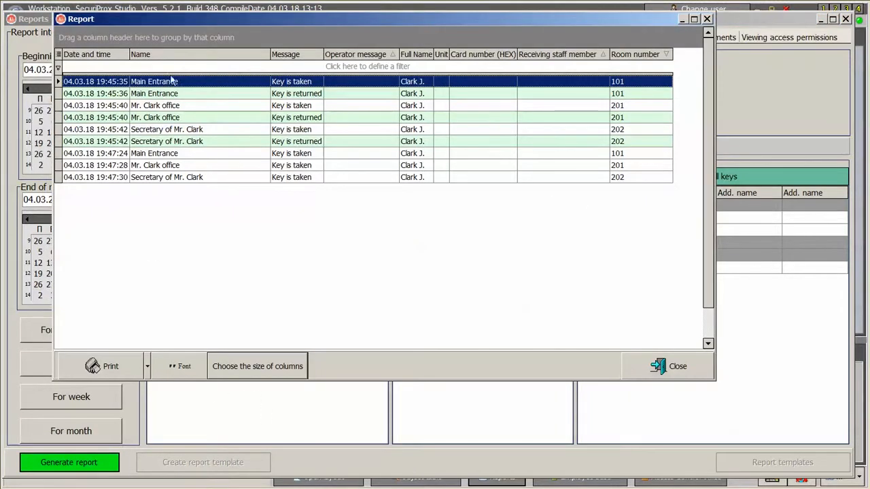
{"action": "left_click", "coordinate": [178, 117]}
{"action": "left_click", "coordinate": [170, 141]}
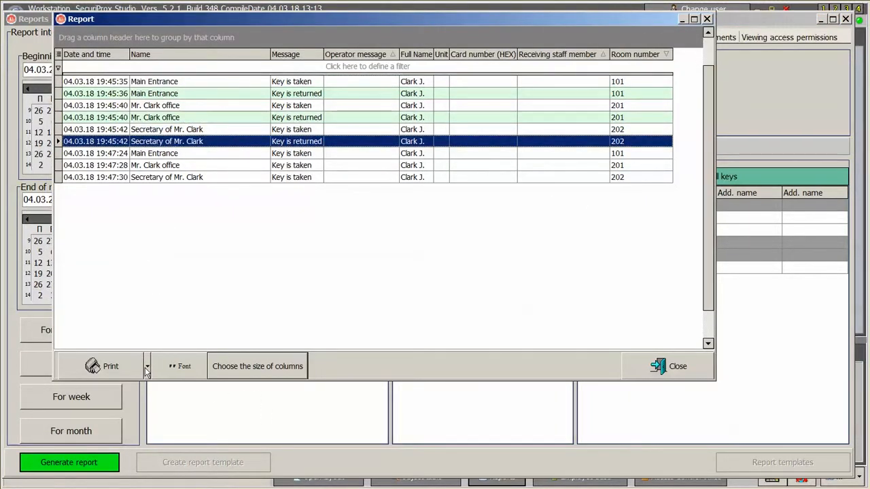
{"action": "left_click_drag", "start_coordinate": [270, 54], "coordinate": [253, 55]}
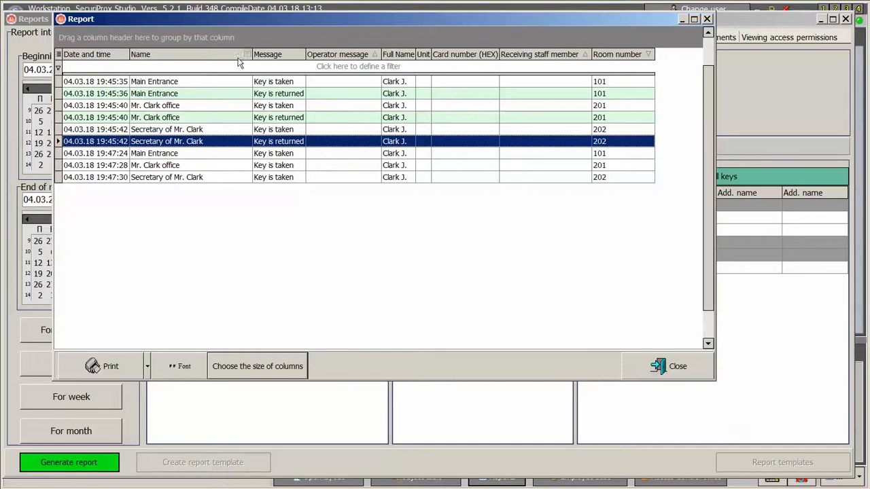
Add a User account column and export the report to an Excel XLS file.
{"action": "left_click", "coordinate": [59, 55]}
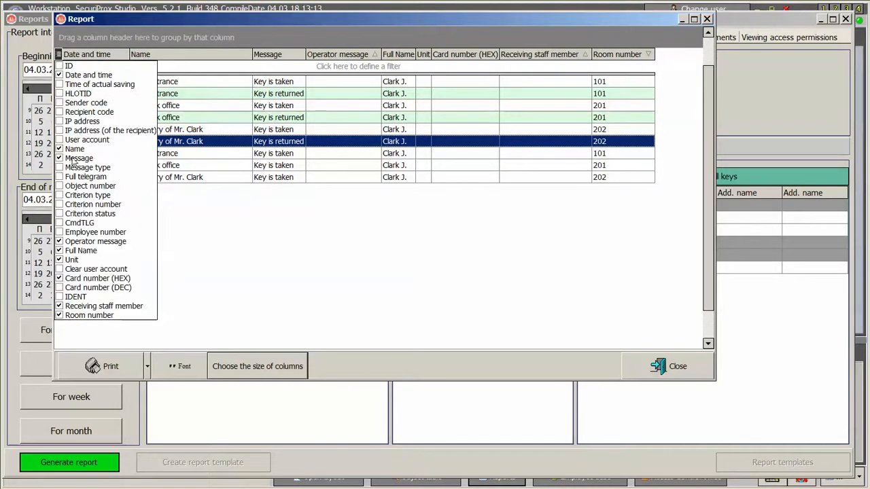
{"action": "left_click", "coordinate": [59, 139]}
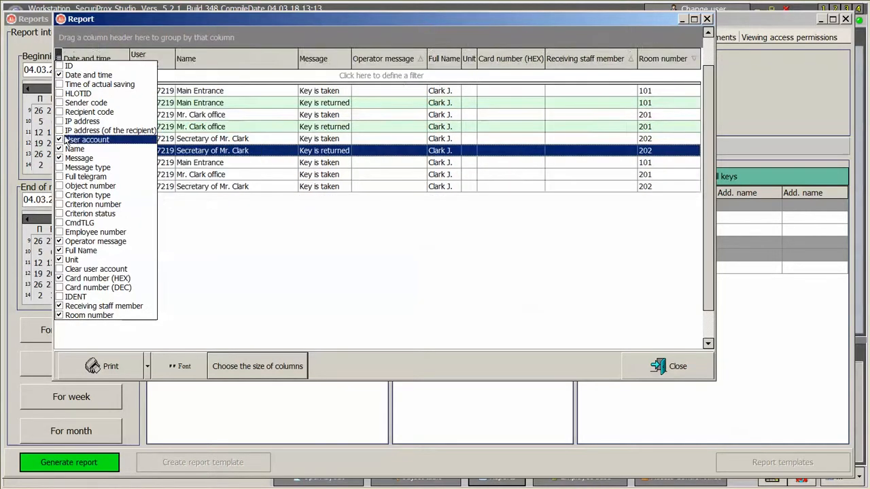
{"action": "left_click", "coordinate": [59, 58]}
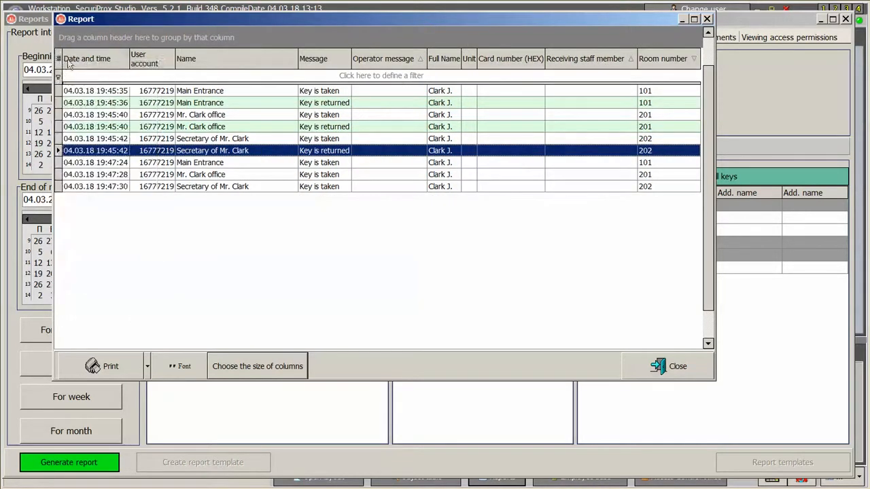
{"action": "left_click", "coordinate": [148, 367]}
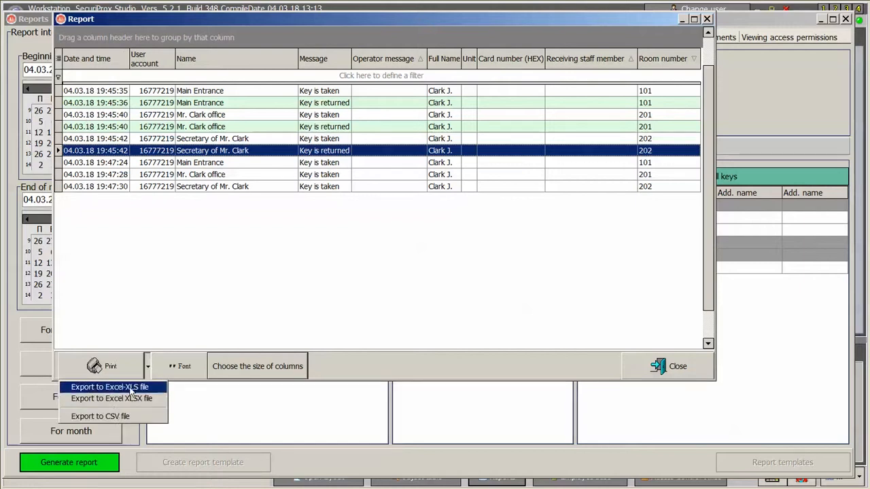
{"action": "left_click", "coordinate": [128, 389]}
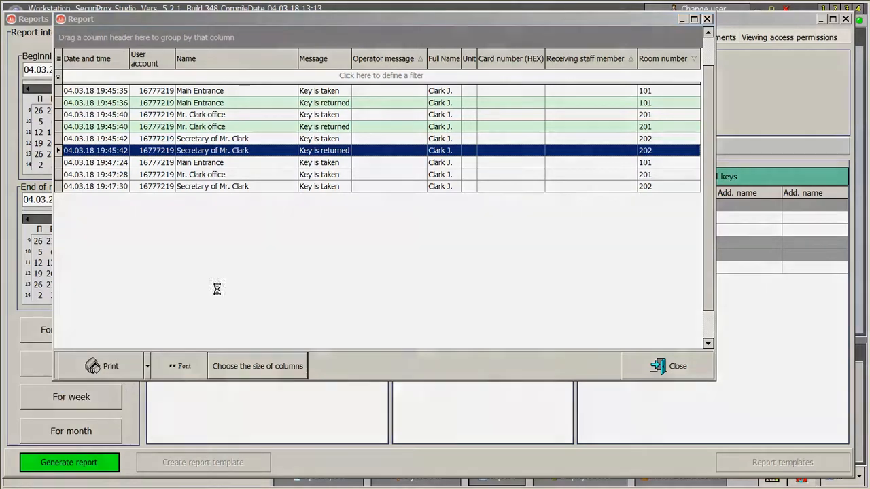